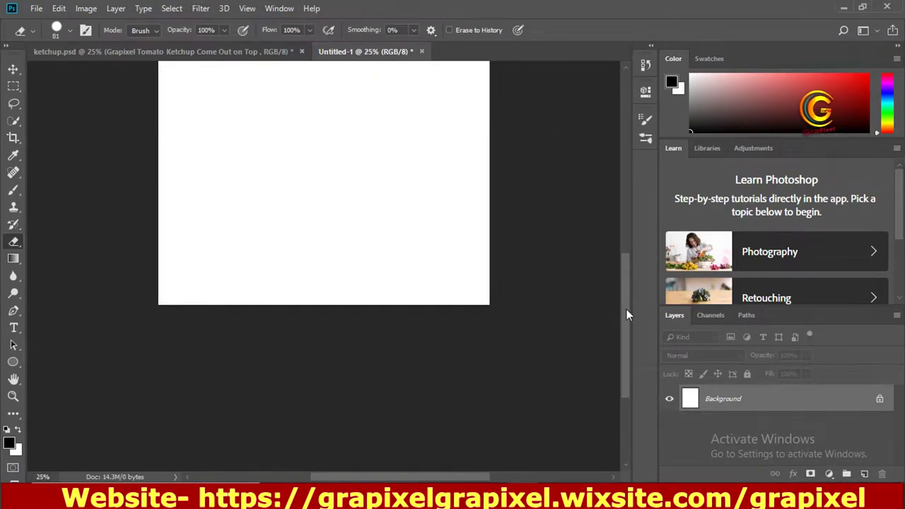
Fill the Untitled-1 background with a diagonal dark red gradient.
key(ctrl+minus)
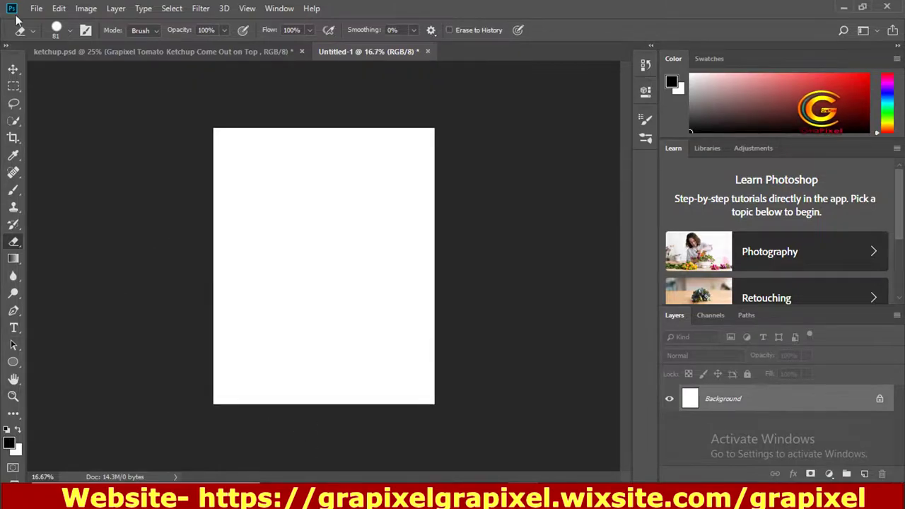
click(12, 259)
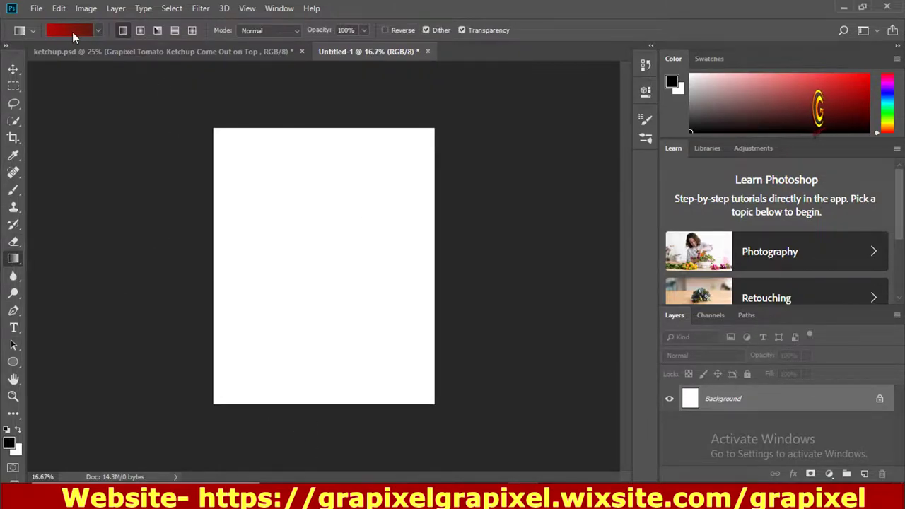
click(73, 37)
click(716, 117)
drag(436, 122, 178, 386)
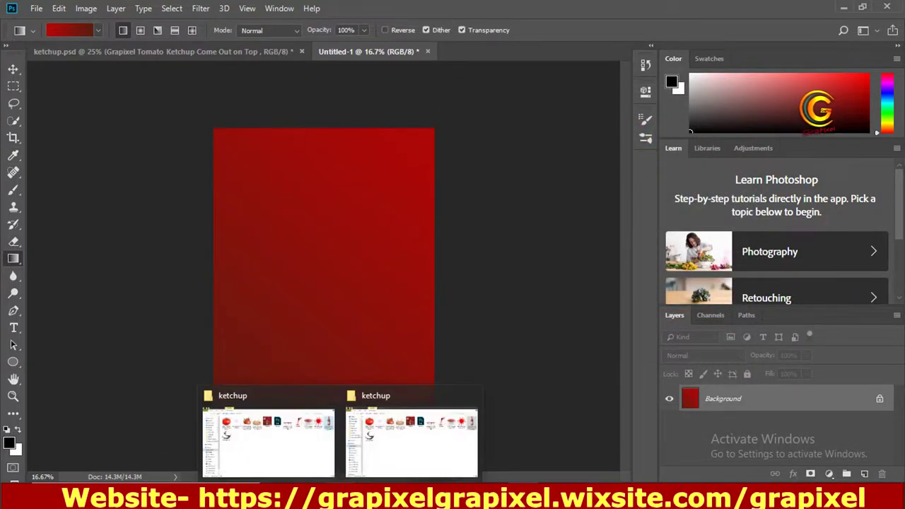
Place the SeekPng ketchup bottle, enlarged and centred on the canvas, and add an empty layer.
click(411, 442)
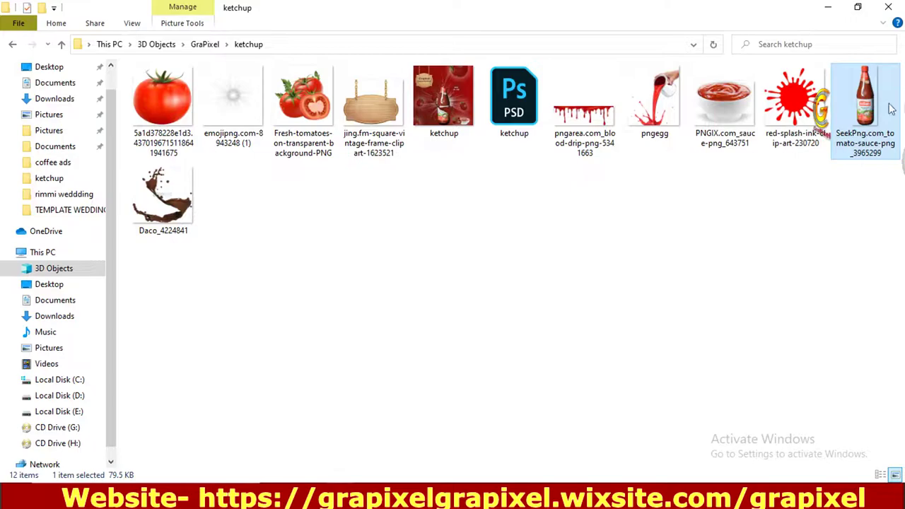
mouse_move(891, 109)
mouse_down()
mouse_move(362, 382)
mouse_move(318, 305)
mouse_move(323, 381)
mouse_up()
drag(357, 313, 373, 313)
drag(332, 238, 331, 208)
drag(295, 300, 279, 299)
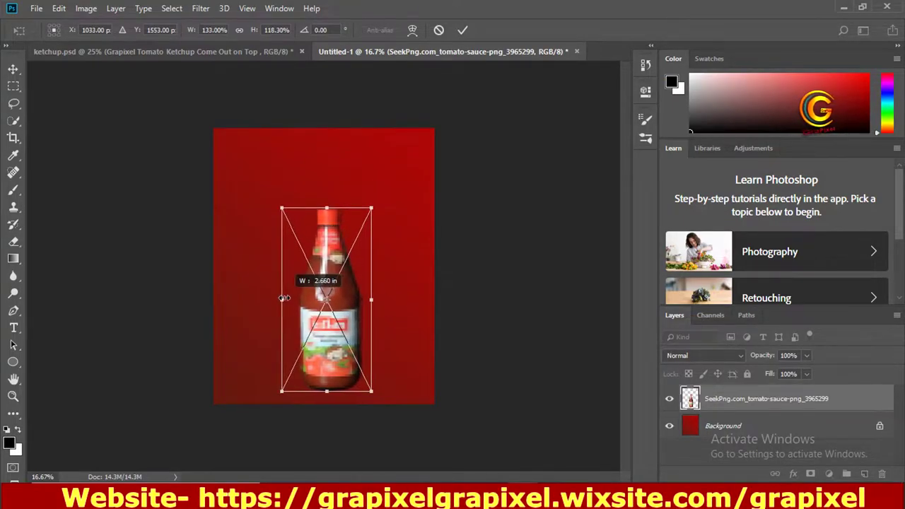
drag(343, 311, 348, 313)
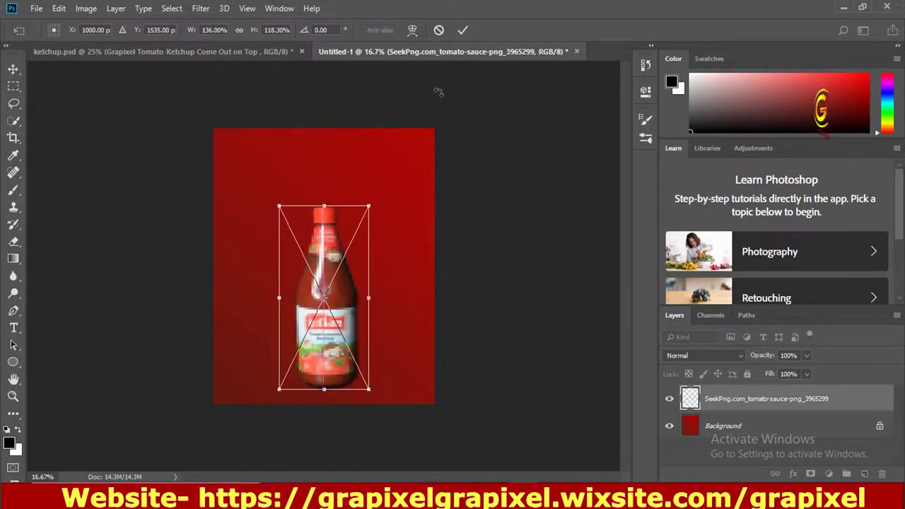
click(463, 30)
key(g)
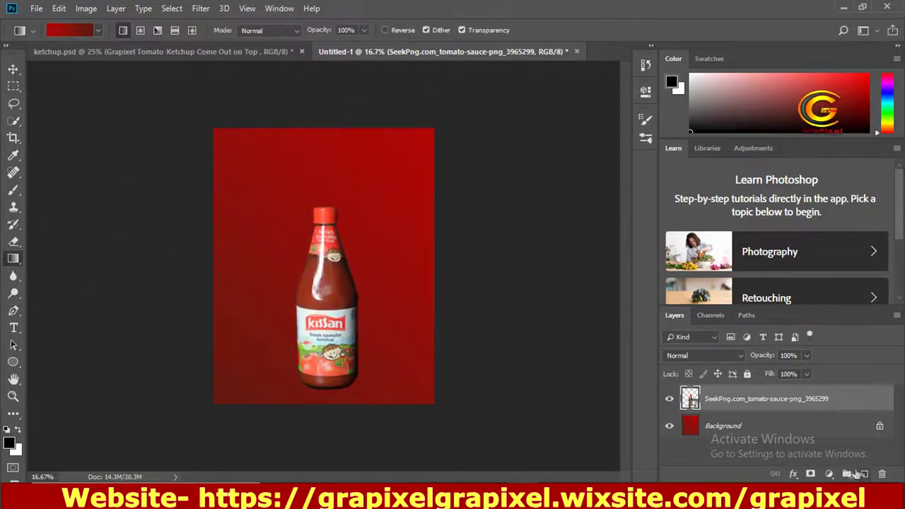
click(865, 474)
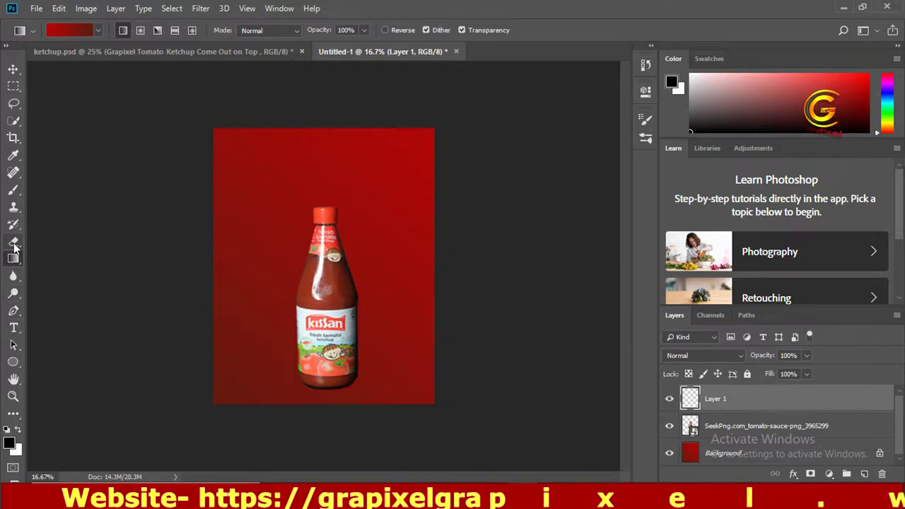
Brush a soft dark shadow along the bottle's base on Layer 1.
key(b)
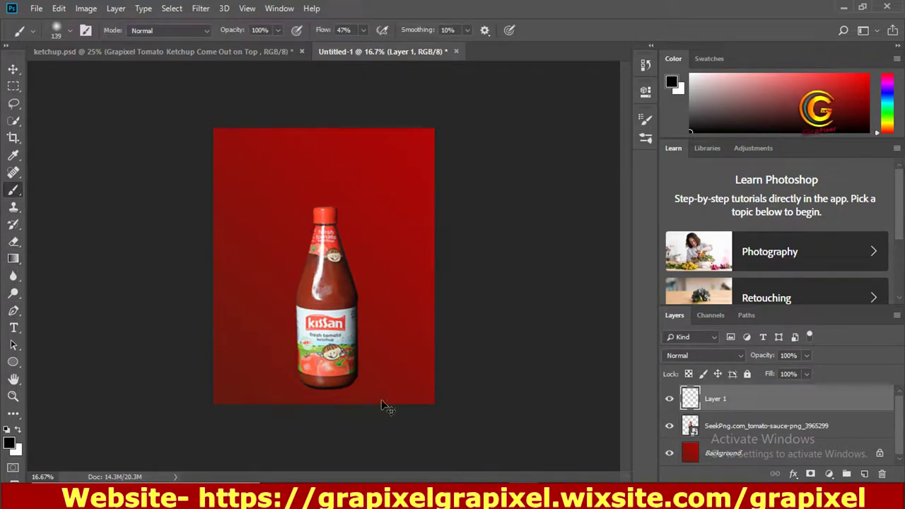
key(ctrl+plus)
key(ctrl+plus)
key(ctrl+plus)
key(ctrl+plus)
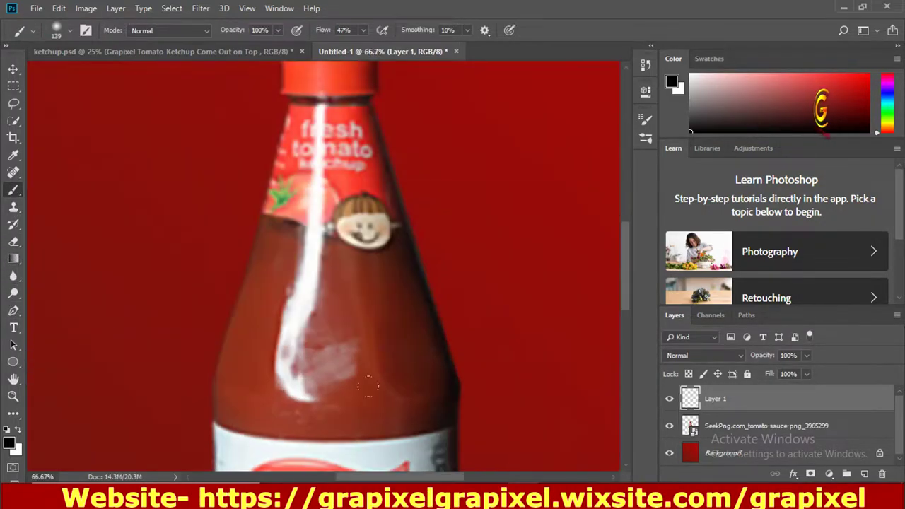
drag(620, 268, 612, 346)
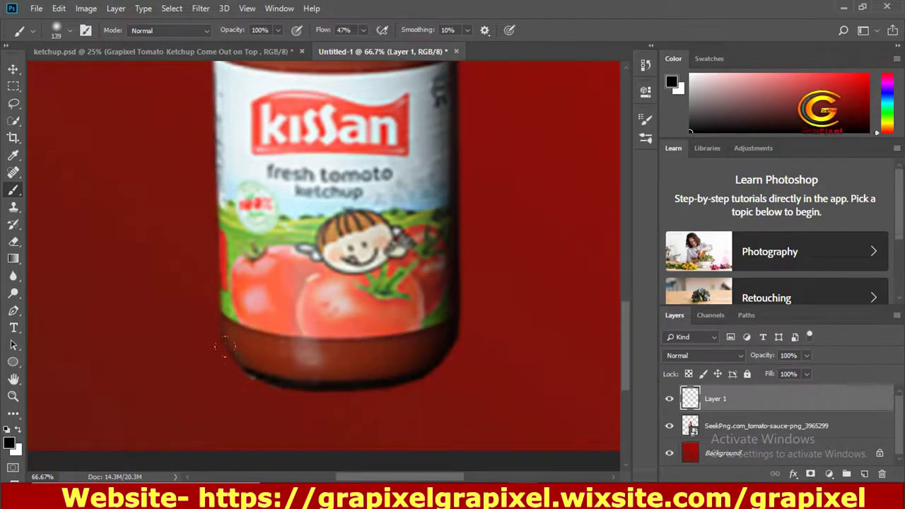
mouse_move(241, 360)
mouse_down()
mouse_move(297, 392)
mouse_move(343, 399)
mouse_move(404, 371)
mouse_move(422, 329)
mouse_up()
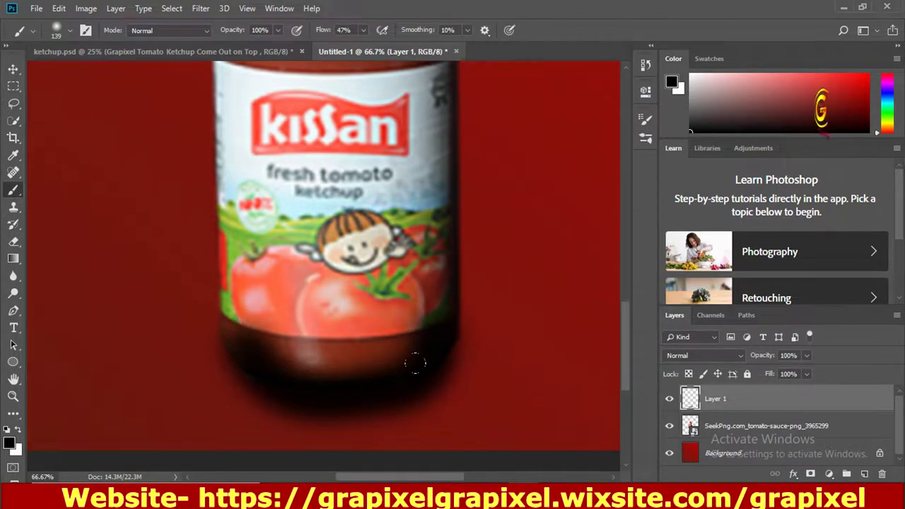
Move the shadow layer beneath the bottle layer.
drag(777, 403, 784, 441)
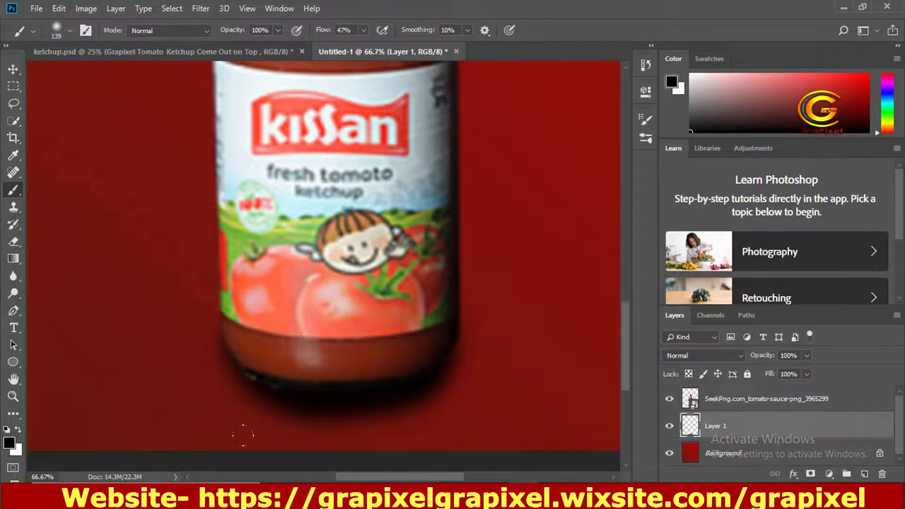
scroll(338, 385, down, 2)
scroll(338, 386, down, 2)
scroll(339, 382, down, 1)
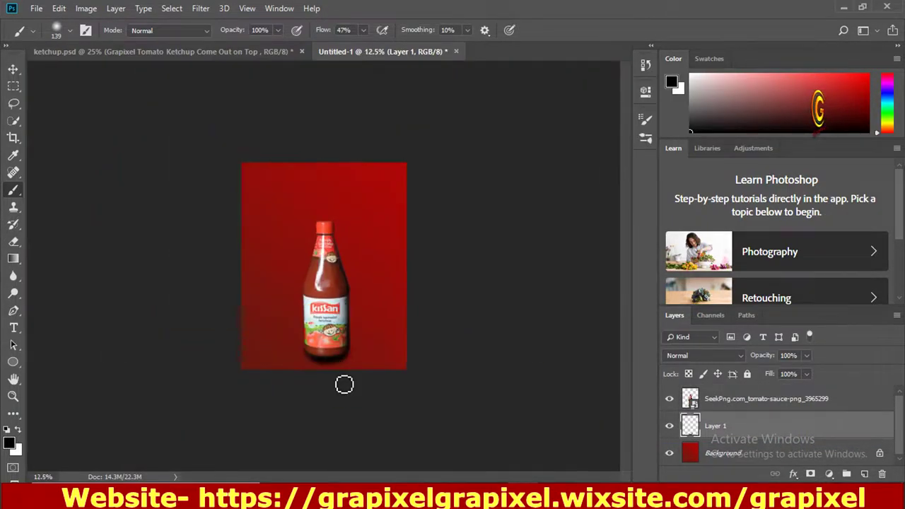
scroll(346, 375, up, 3)
scroll(525, 420, down, 2)
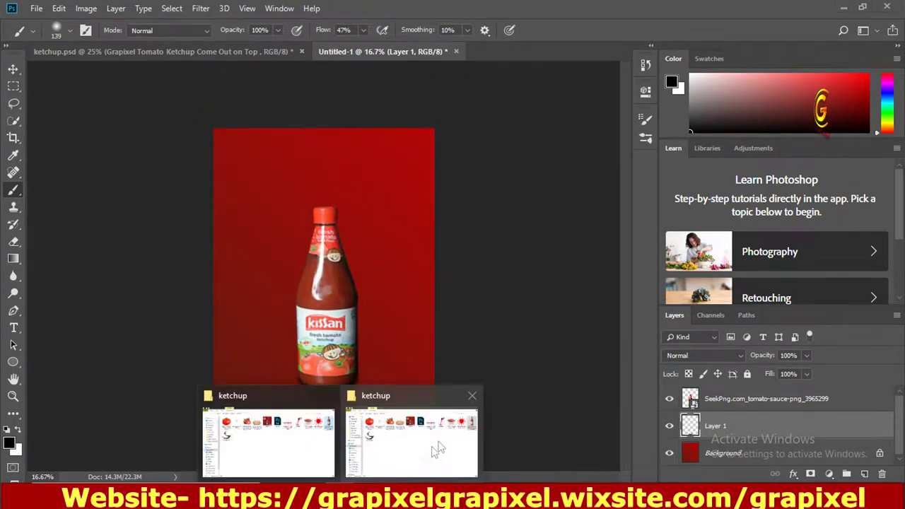
Place the emojipng light burst on the poster and stretch it up, down and sideways.
click(403, 430)
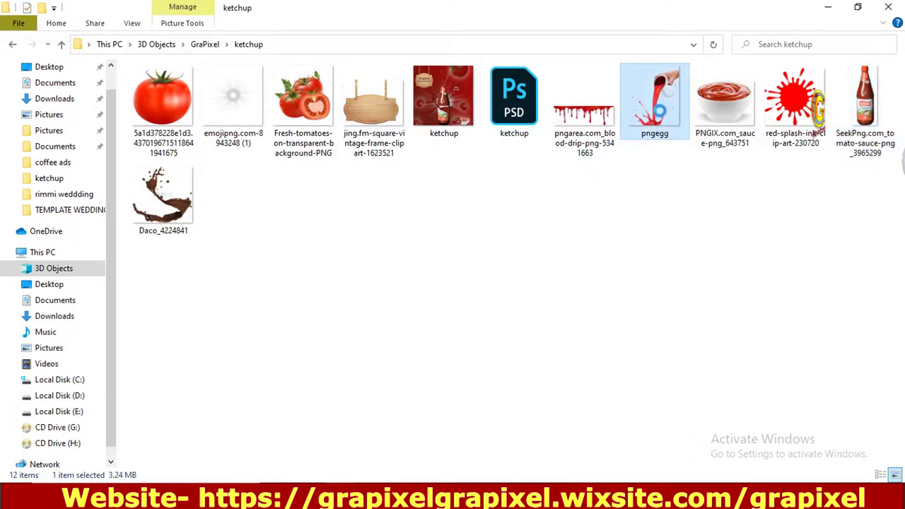
drag(233, 99, 530, 463)
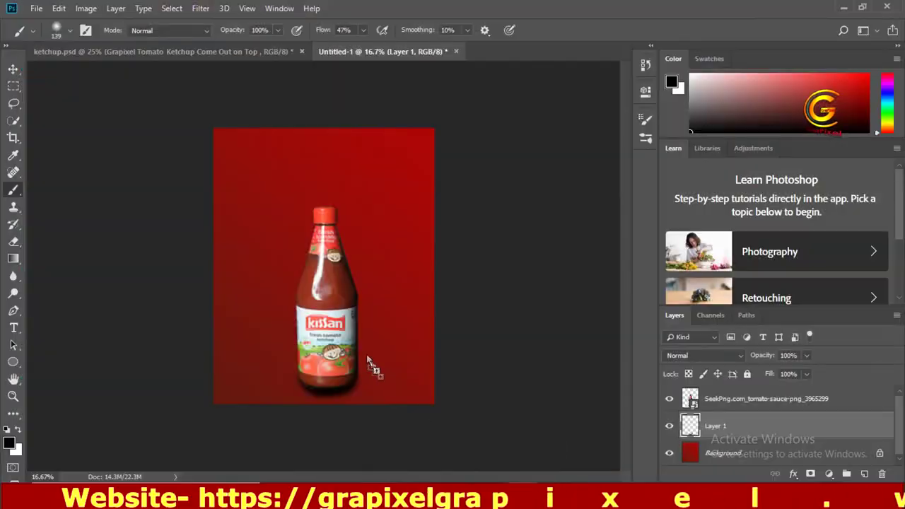
drag(529, 463, 323, 341)
drag(323, 375, 324, 406)
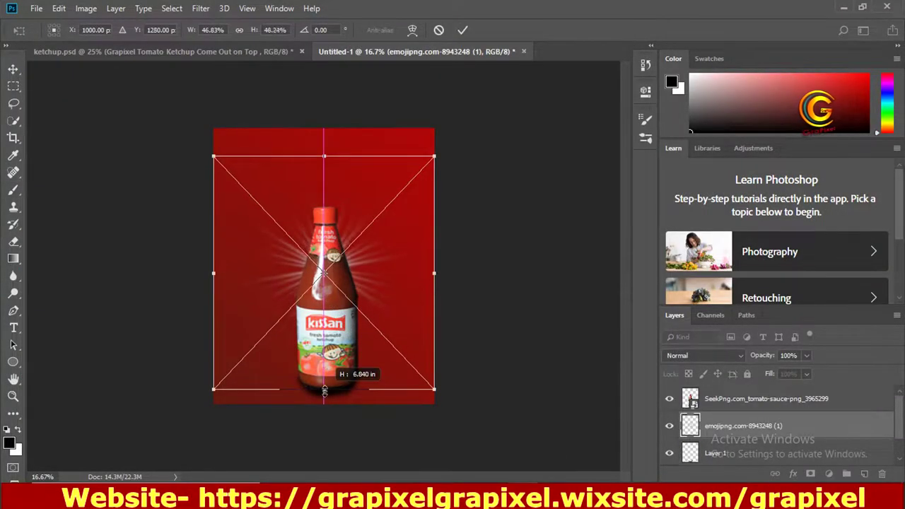
drag(321, 155, 323, 128)
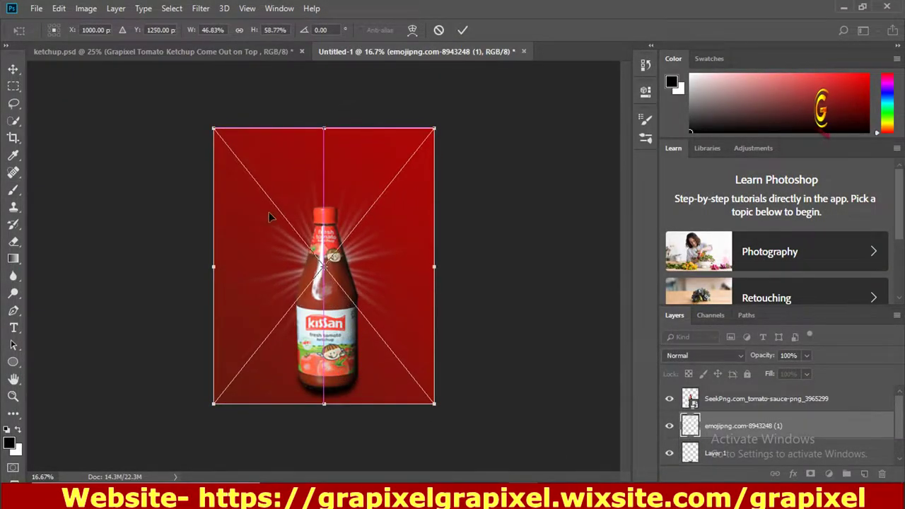
drag(214, 270, 142, 272)
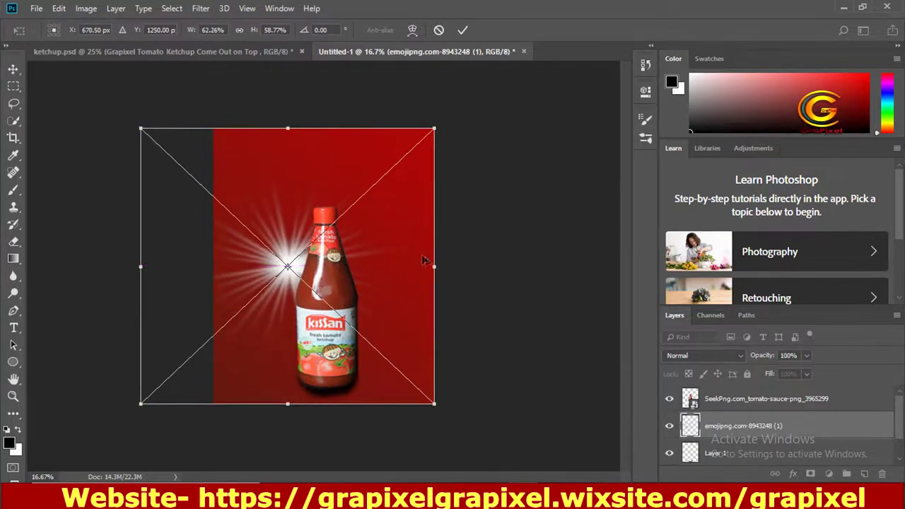
drag(422, 260, 526, 283)
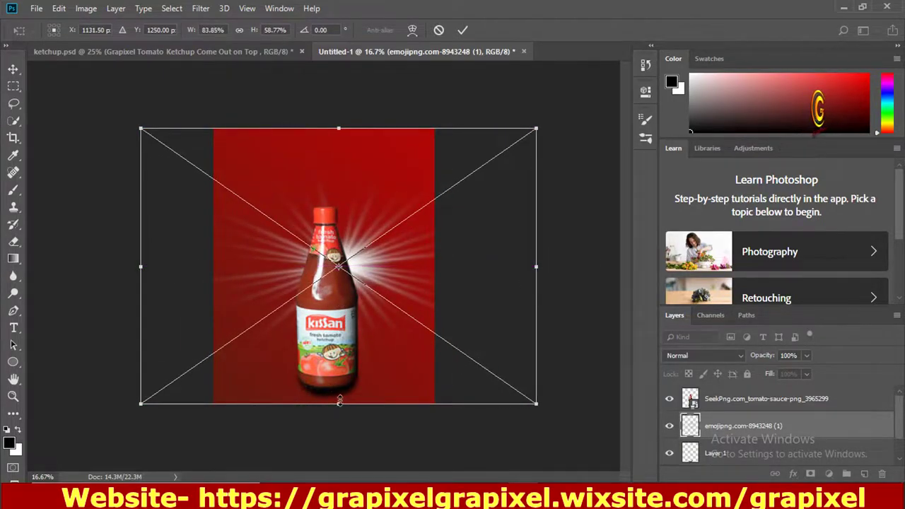
Extend the light burst further and centre it behind the bottle, then commit.
drag(340, 400, 345, 476)
drag(384, 309, 373, 302)
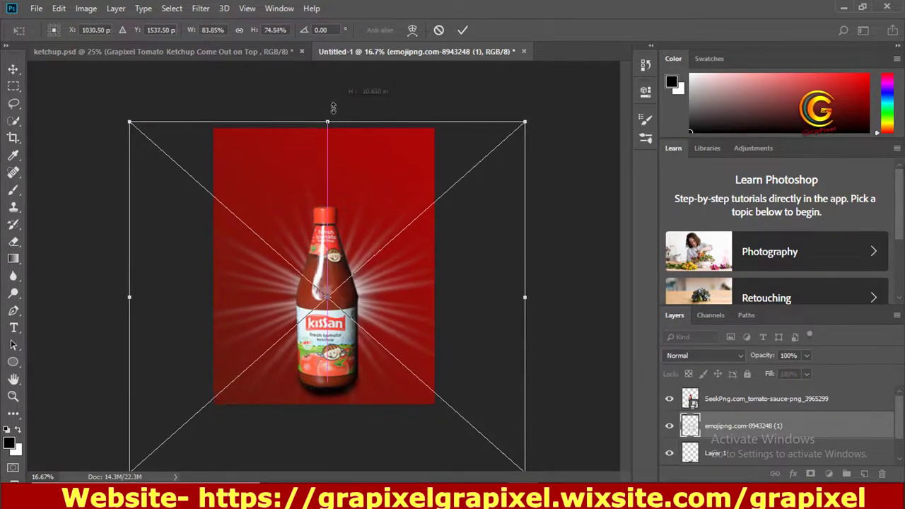
drag(333, 107, 333, 63)
mouse_move(378, 231)
mouse_down()
mouse_move(392, 279)
mouse_move(380, 272)
mouse_up()
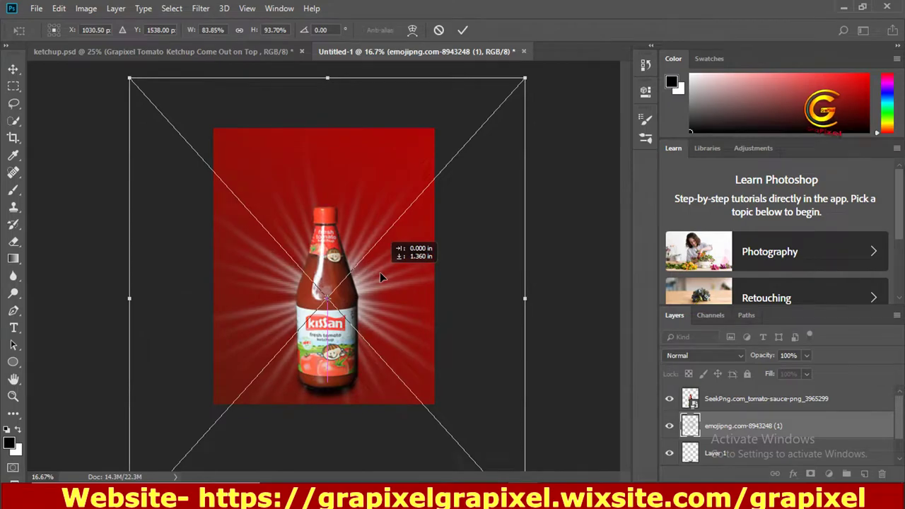
click(464, 29)
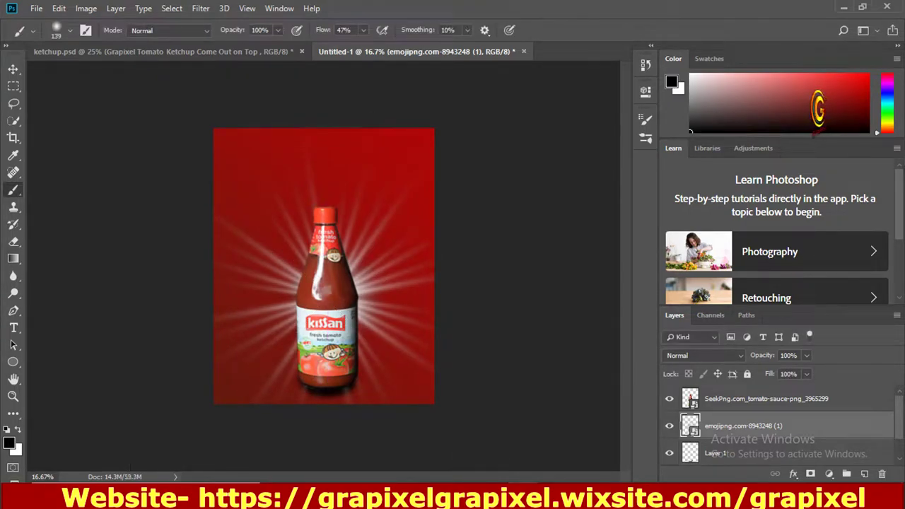
click(403, 452)
Place the pngegg pouring-ketchup image above the bottle and rasterize its layer.
click(655, 99)
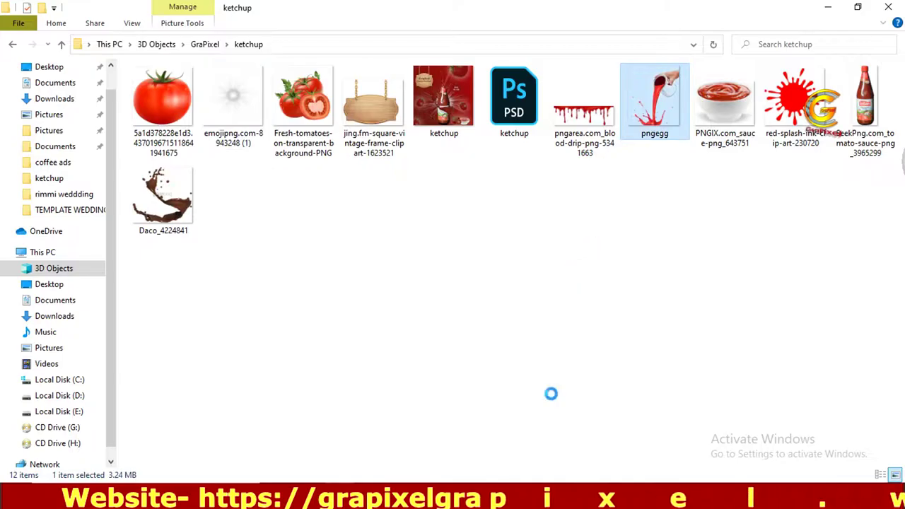
drag(551, 394, 345, 178)
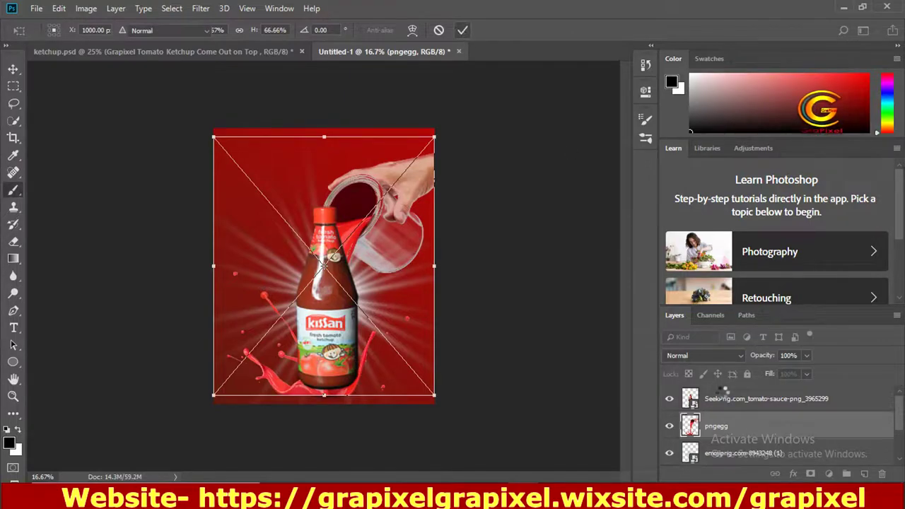
key(Return)
drag(757, 393, 757, 391)
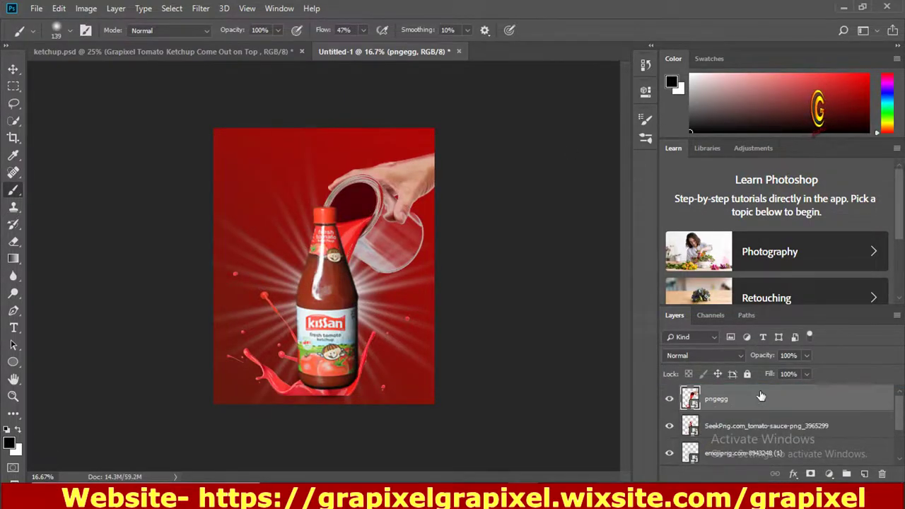
right_click(753, 399)
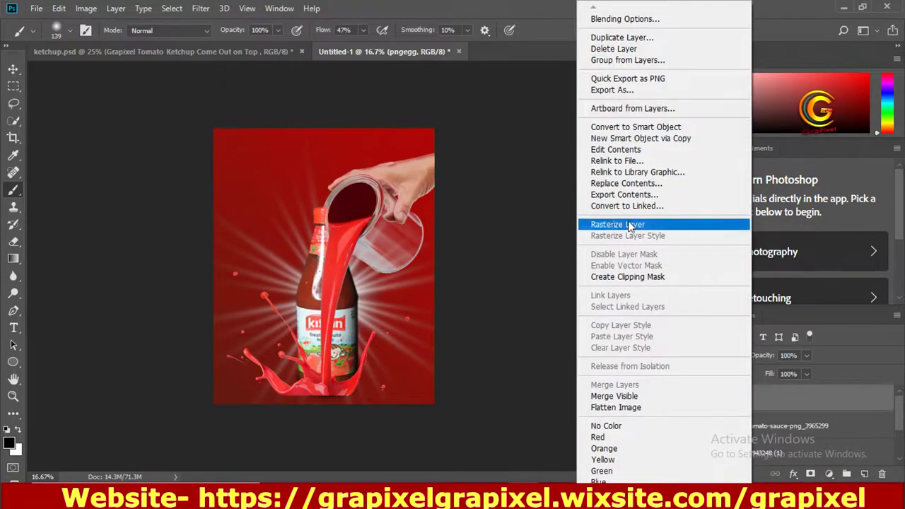
click(622, 224)
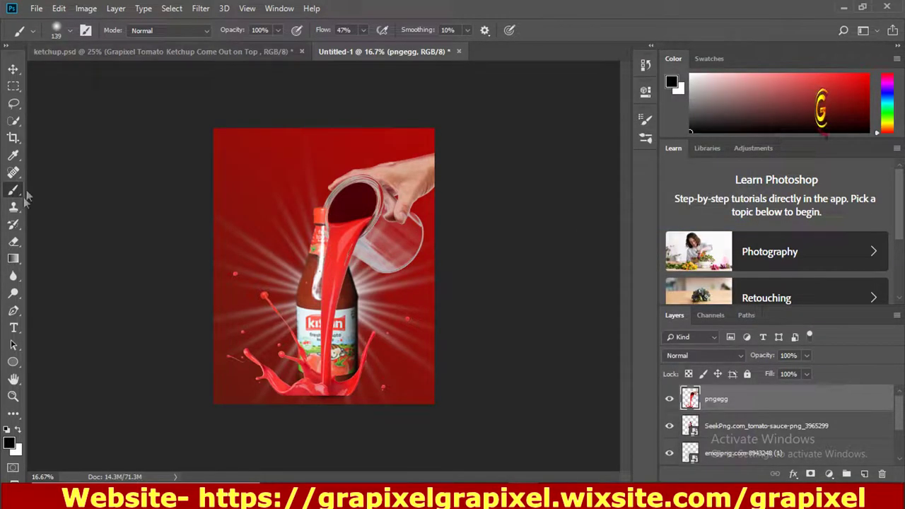
Erase the glass jug from the pngegg layer with the Eraser.
click(15, 243)
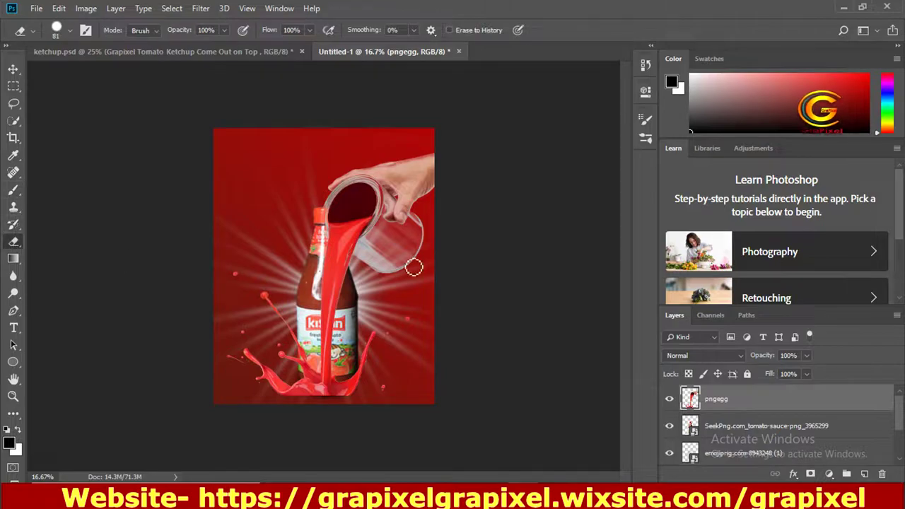
scroll(409, 267, up, 1)
scroll(408, 265, up, 1)
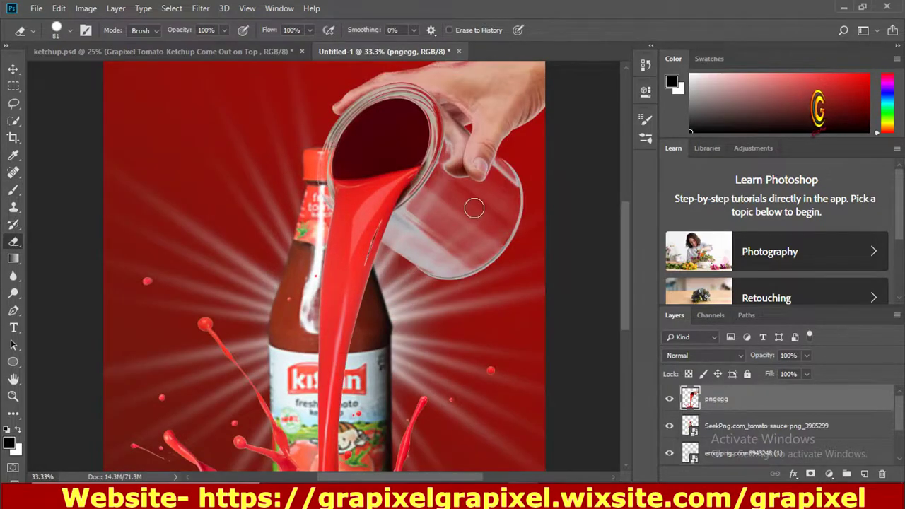
key(ctrl+plus)
mouse_move(578, 124)
mouse_down()
mouse_move(582, 155)
mouse_move(592, 106)
mouse_move(488, 252)
mouse_move(572, 259)
mouse_up()
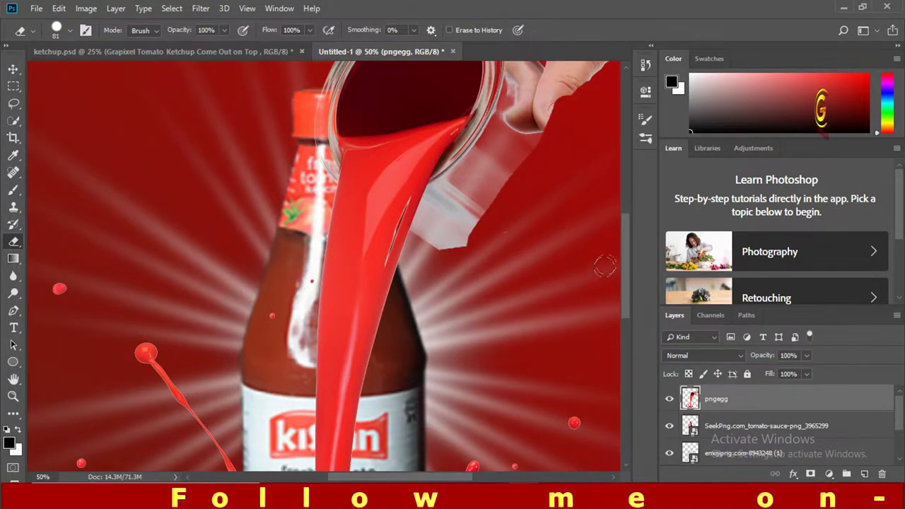
scroll(625, 251, up, 3)
mouse_move(587, 170)
mouse_down()
mouse_move(575, 146)
mouse_move(499, 307)
mouse_up()
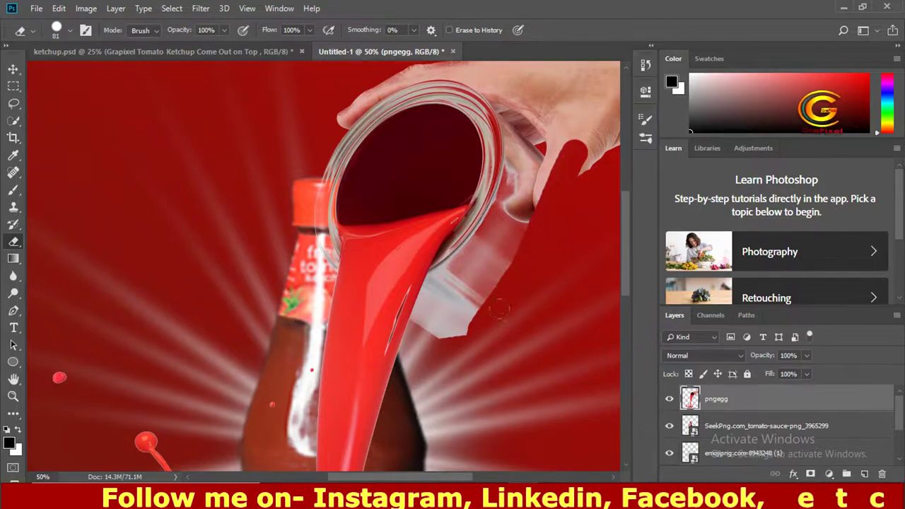
drag(442, 280, 548, 185)
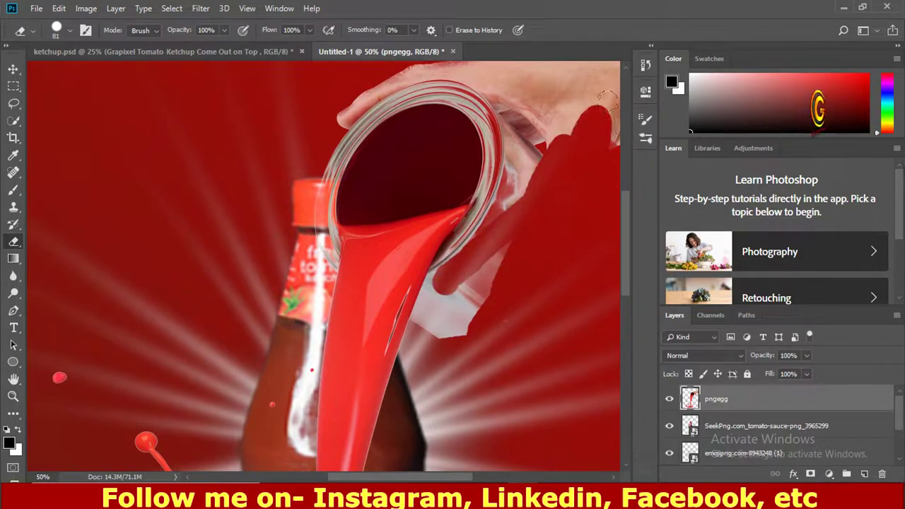
Erase the hand, jug rim and area above the jug opening.
drag(606, 101, 387, 85)
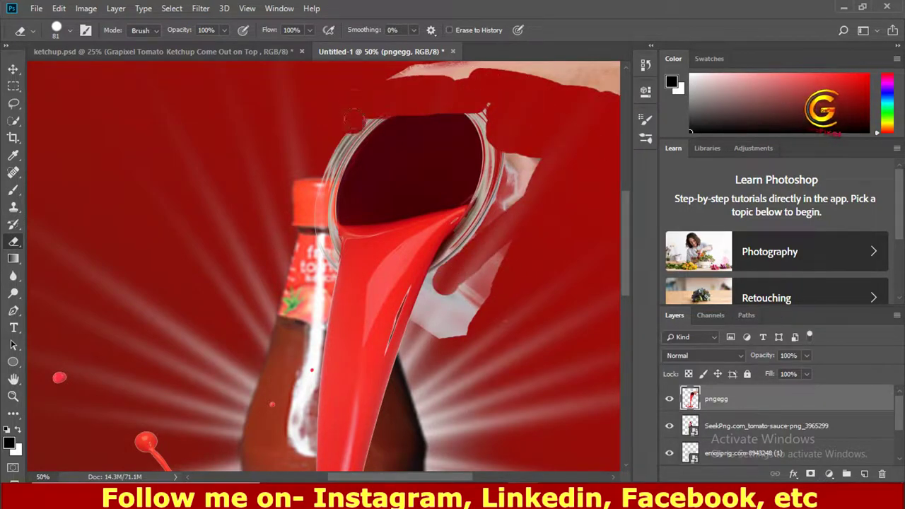
mouse_move(577, 78)
mouse_down()
mouse_move(505, 68)
mouse_move(503, 123)
mouse_up()
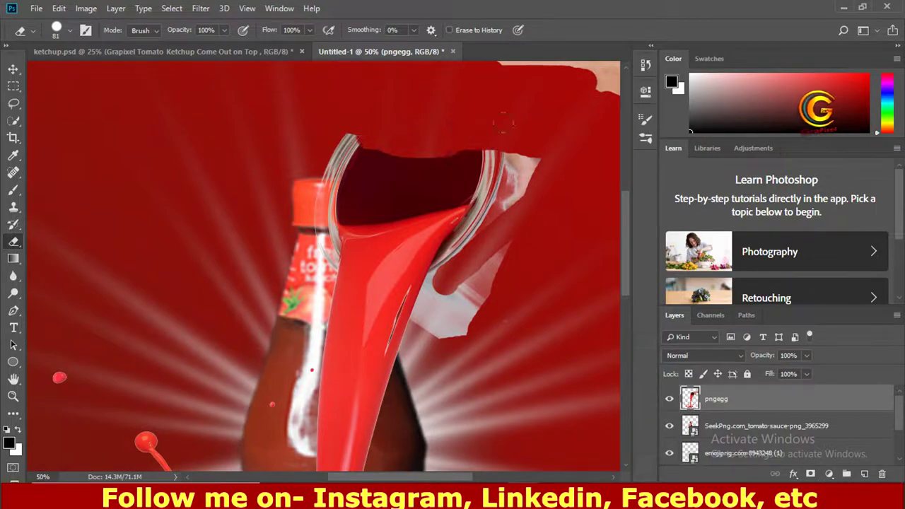
drag(327, 168, 497, 164)
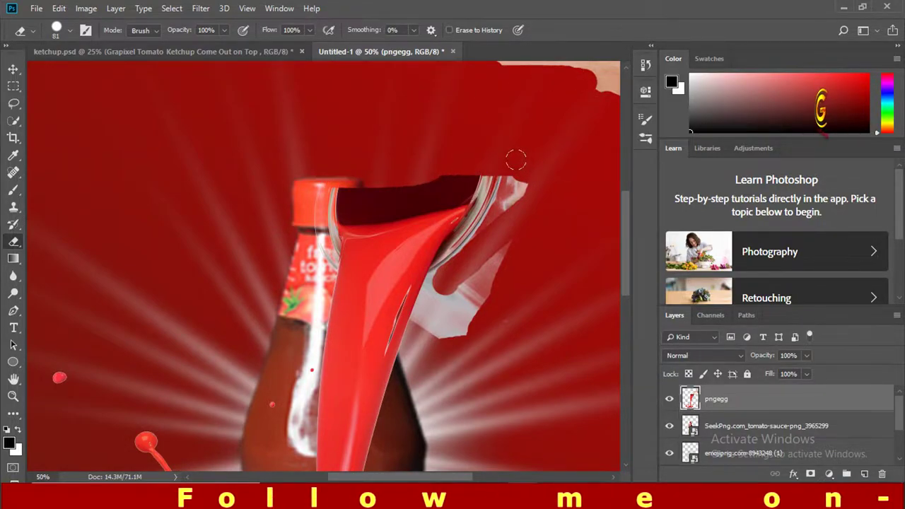
drag(485, 164, 480, 207)
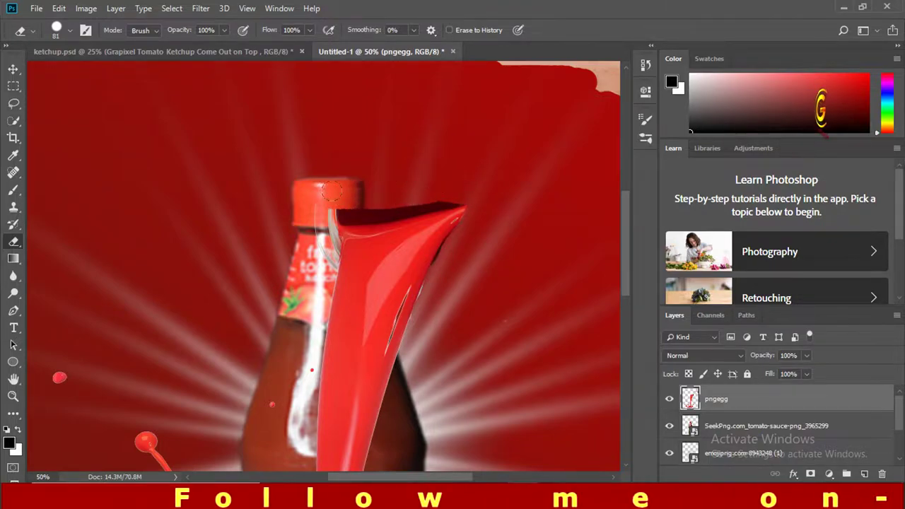
Trim the sauce stream's edges and clear sauce off the bottle neck label.
drag(402, 208, 436, 205)
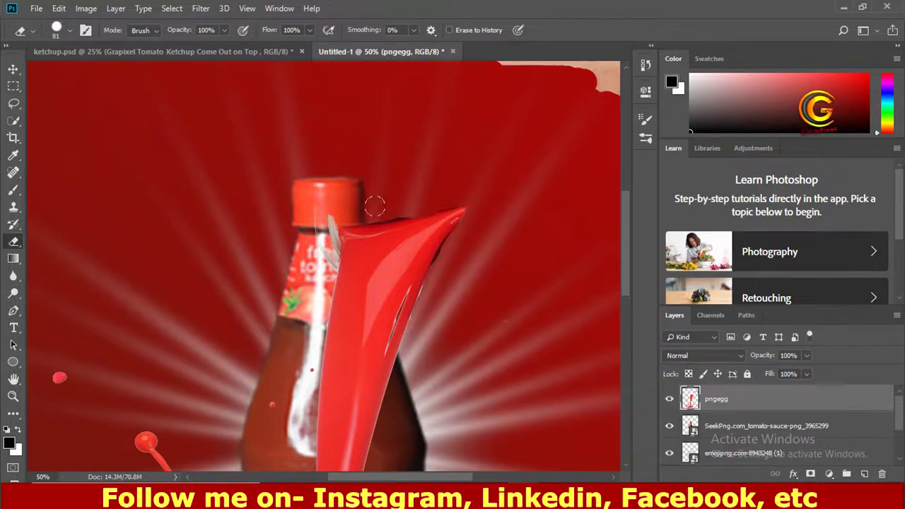
drag(320, 219, 334, 249)
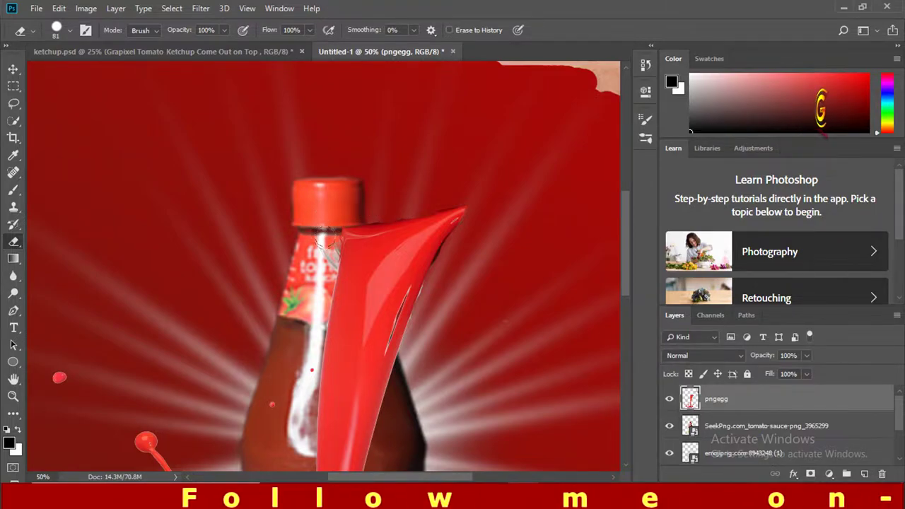
drag(445, 257, 452, 274)
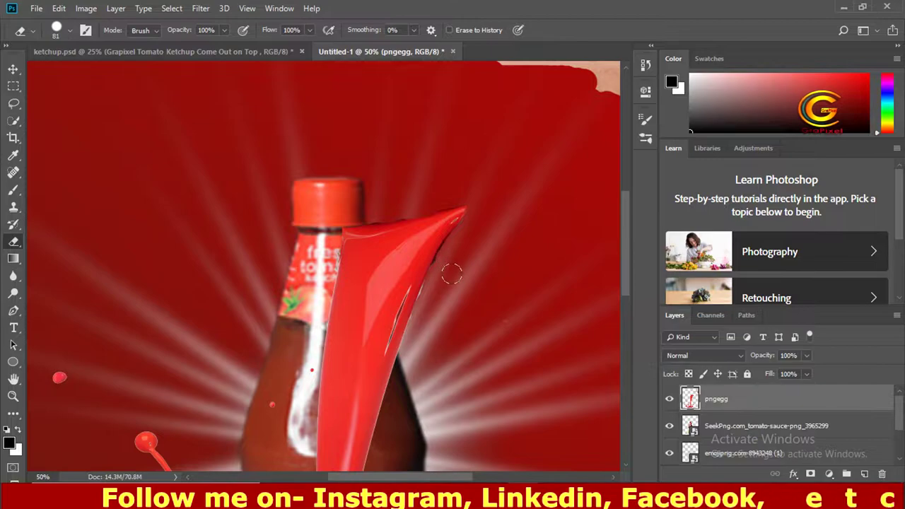
key(ctrl+minus)
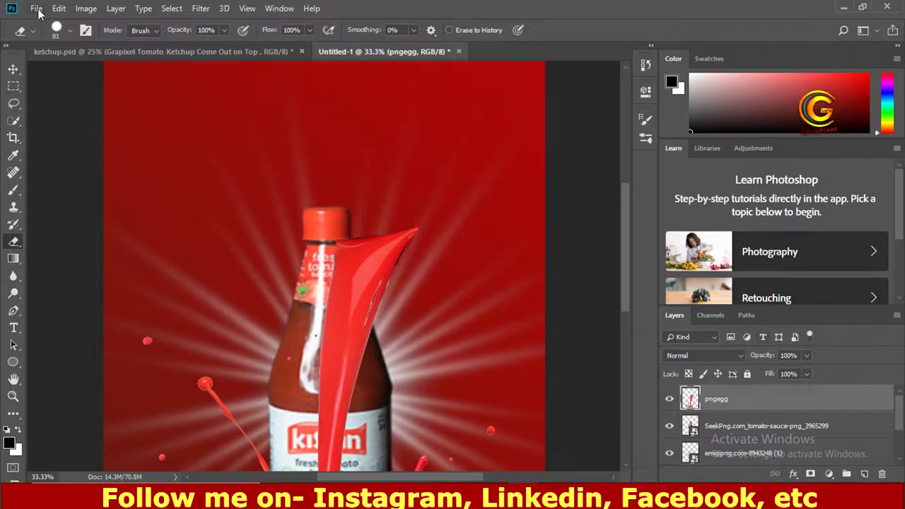
right_click(785, 400)
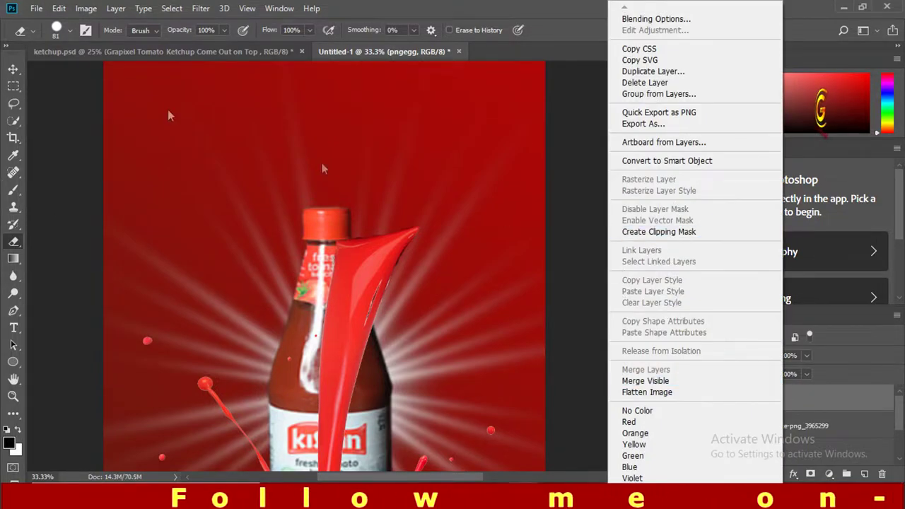
click(83, 10)
click(85, 9)
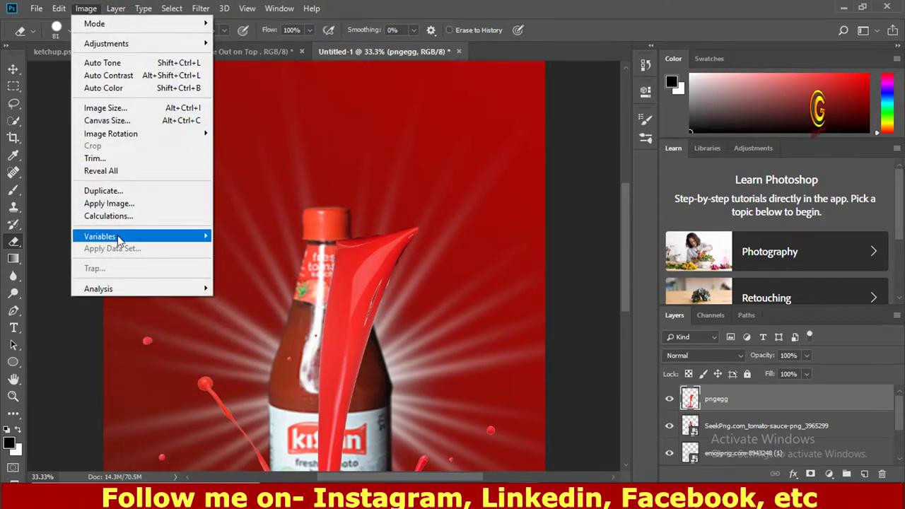
mouse_move(106, 43)
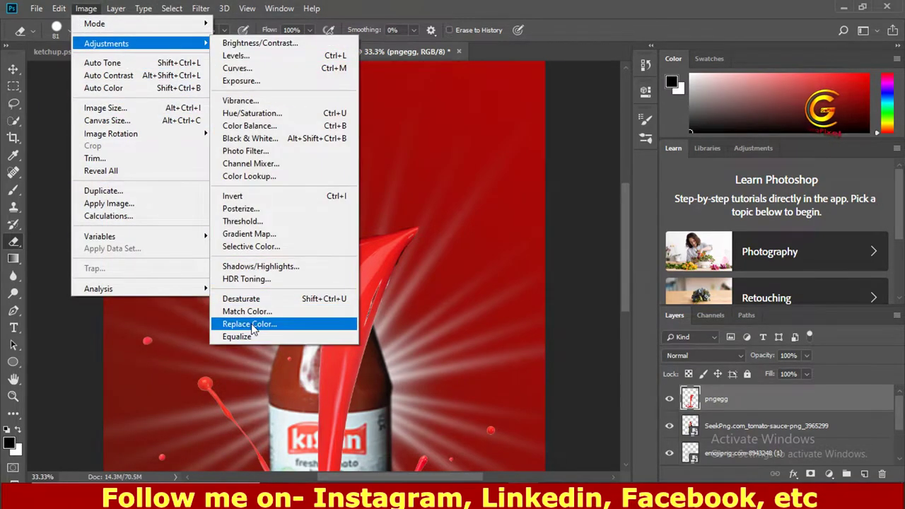
Replace the sampled red sauce colour with dark brown #591d12.
click(242, 324)
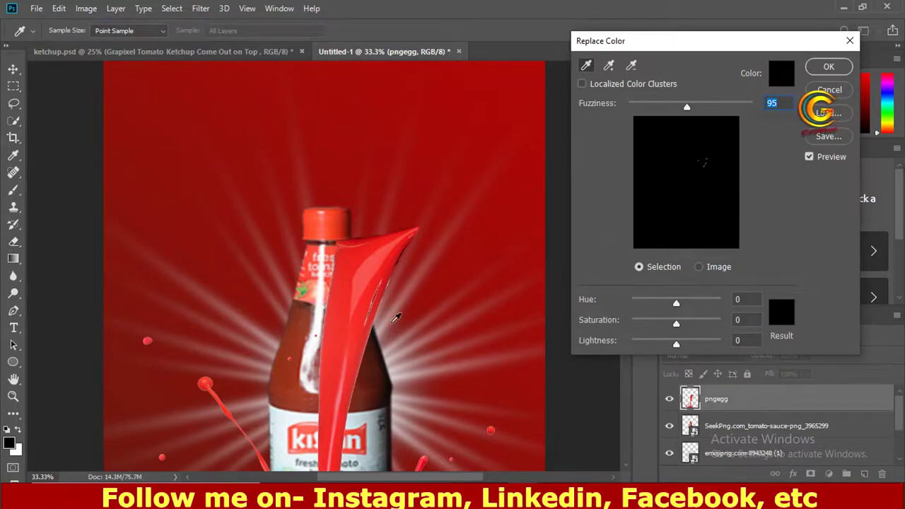
click(351, 326)
click(608, 65)
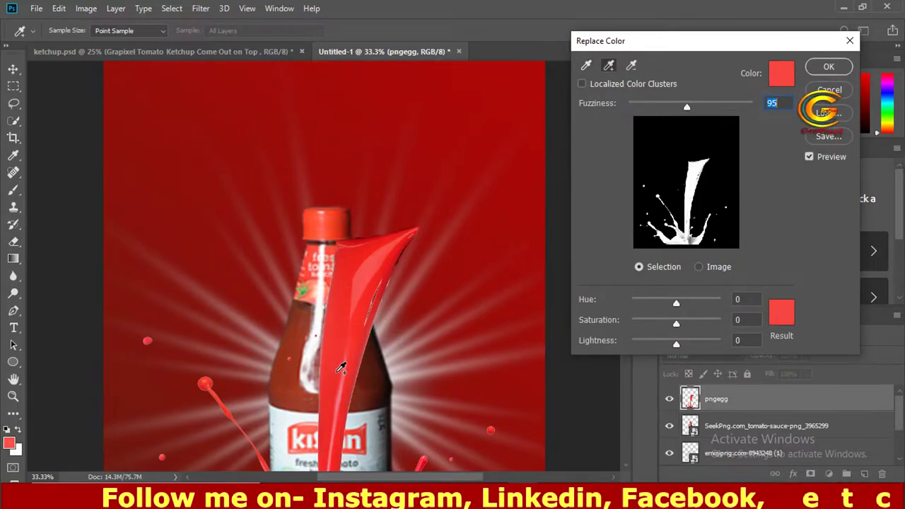
click(777, 322)
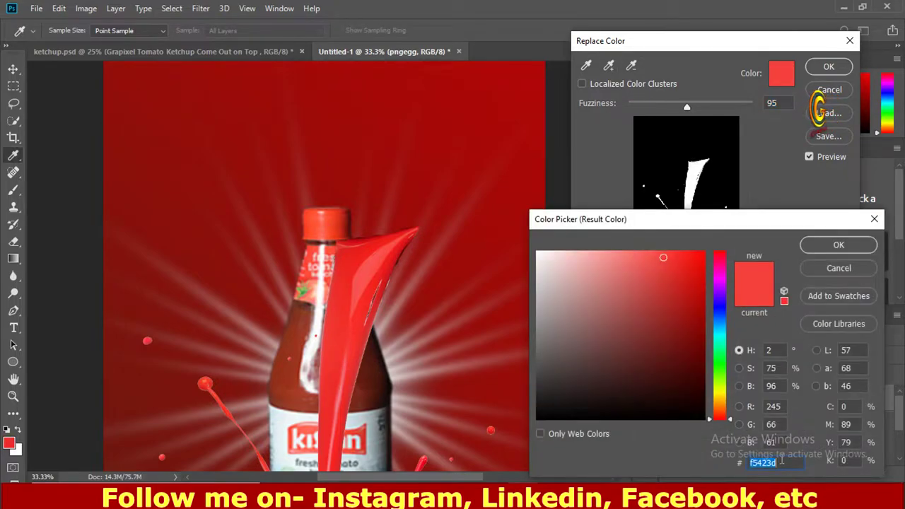
text(591d12)
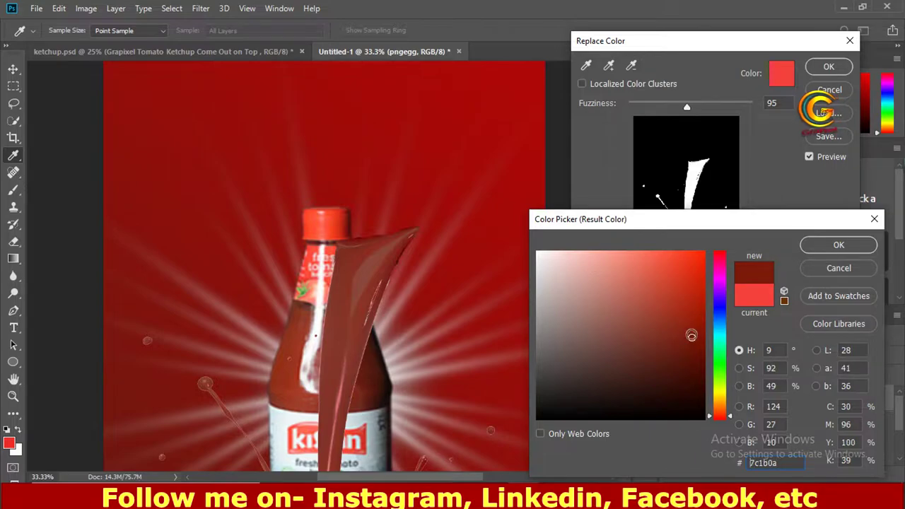
click(839, 246)
click(829, 66)
key(ctrl+minus)
key(ctrl+minus)
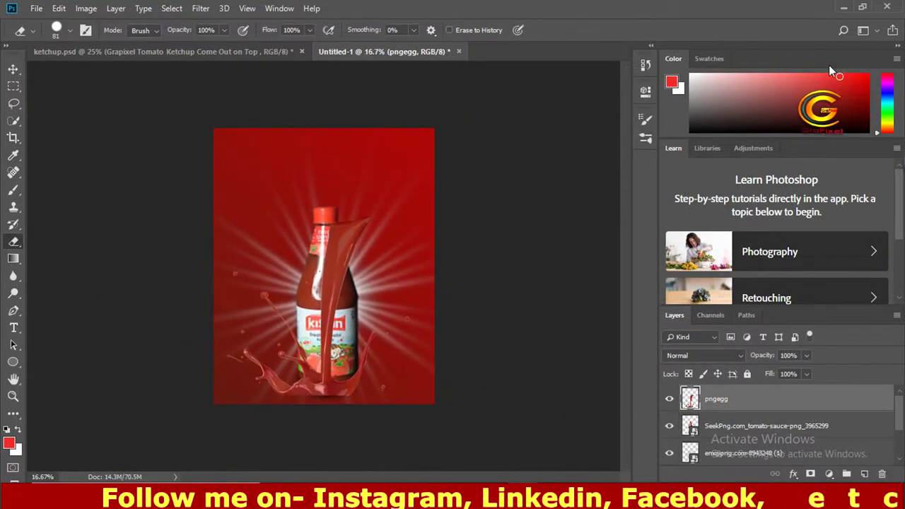
Move the pngegg splash above the bottle, shrinking and tilting it with Free Transform.
key(ctrl+t)
drag(325, 291, 342, 112)
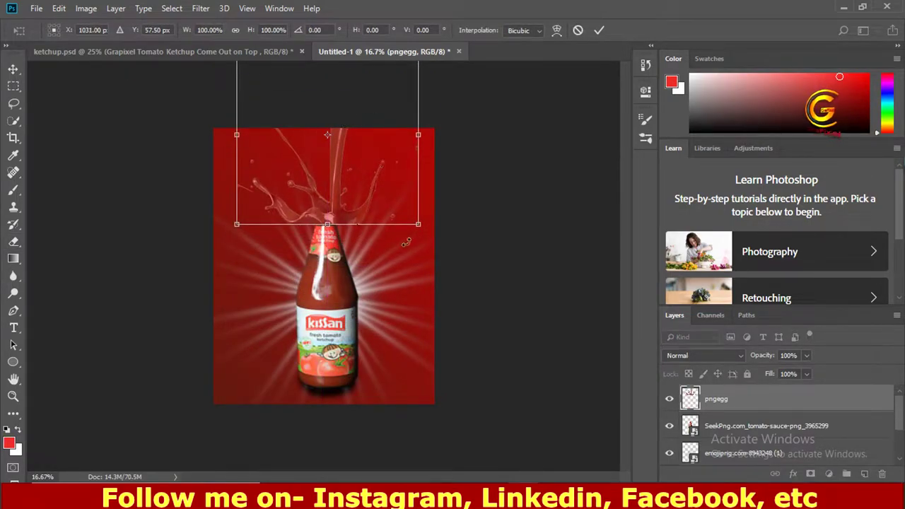
key(ctrl+minus)
drag(396, 98, 375, 153)
drag(393, 155, 398, 167)
drag(344, 199, 363, 196)
drag(317, 228, 317, 231)
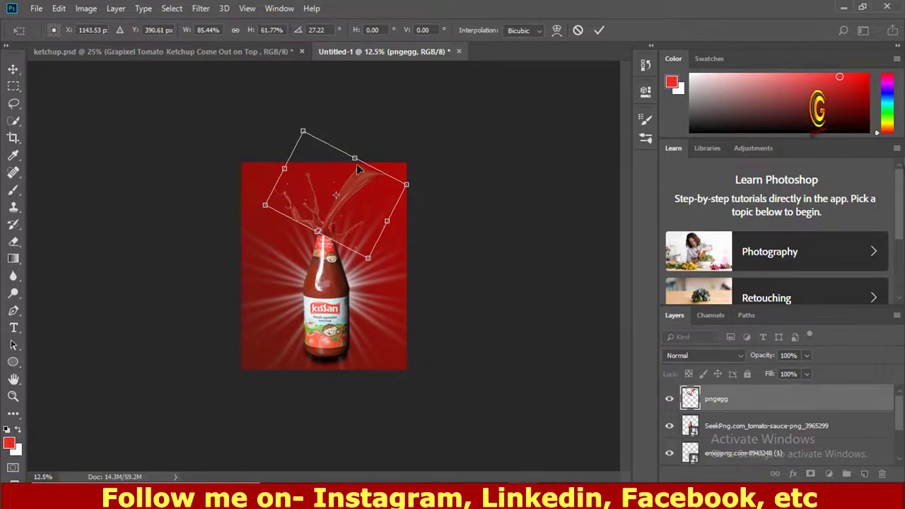
Narrow the splash and align it to the bottle neck, then apply the transform.
key(ctrl+plus)
drag(337, 157, 348, 157)
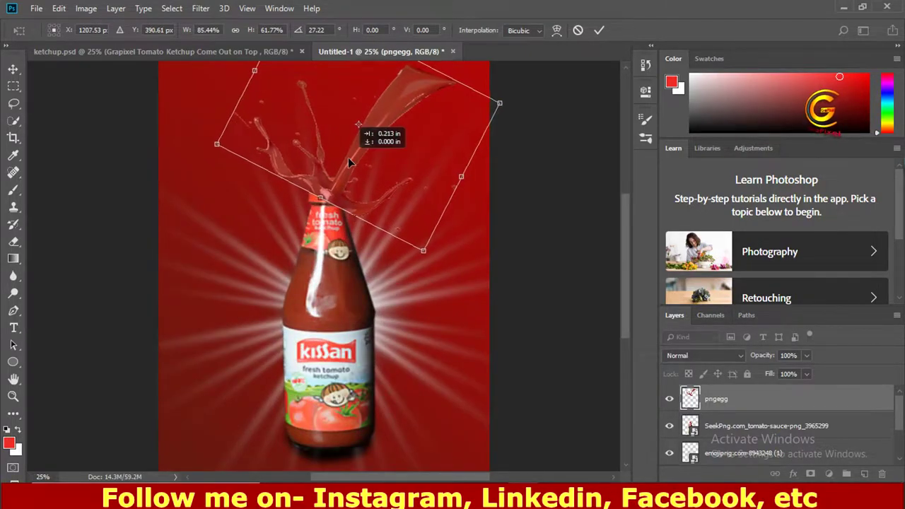
drag(320, 198, 316, 205)
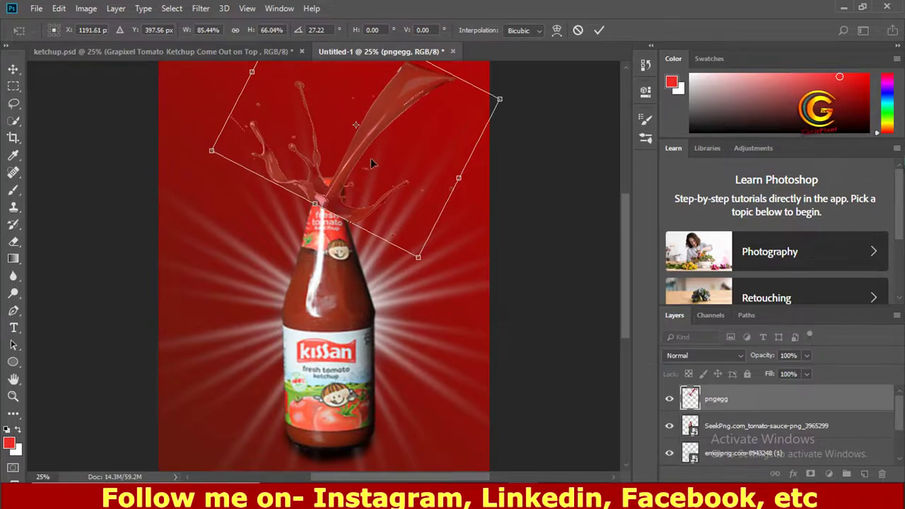
drag(250, 73, 285, 77)
mouse_move(393, 145)
mouse_down()
mouse_move(366, 139)
mouse_move(375, 144)
mouse_up()
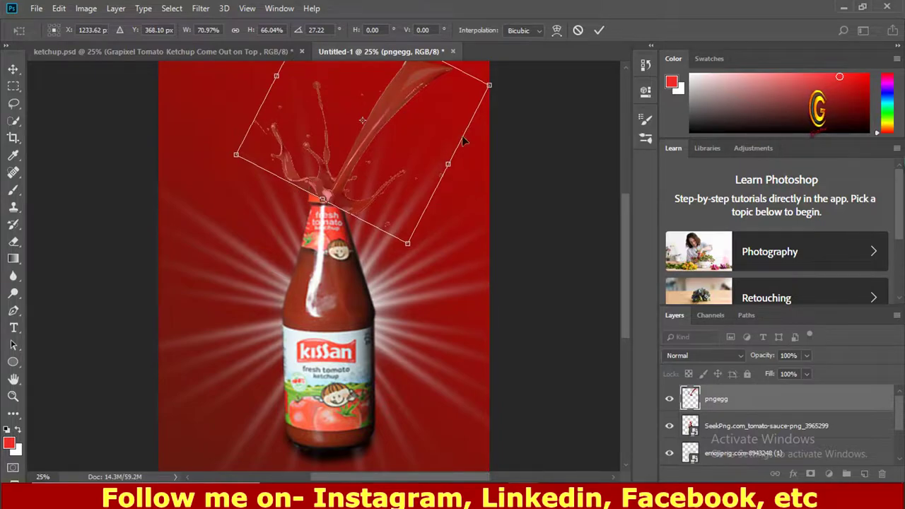
drag(323, 201, 324, 199)
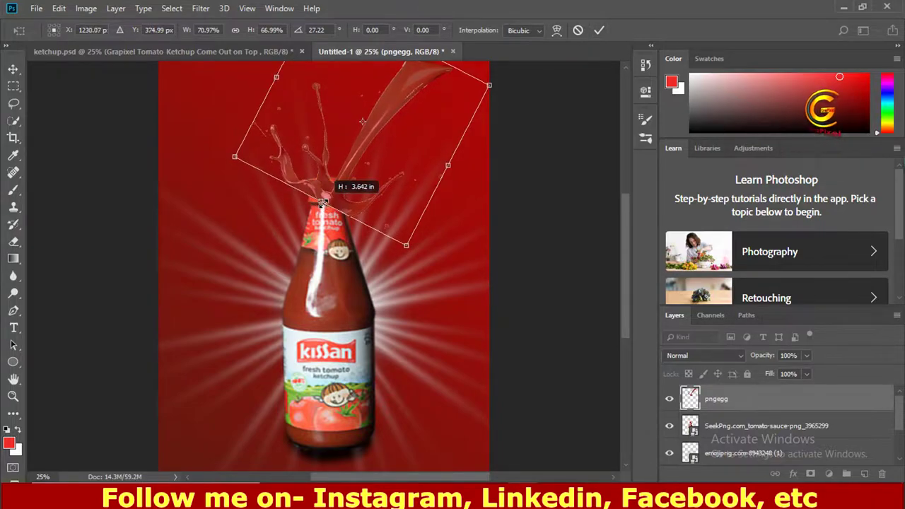
click(597, 34)
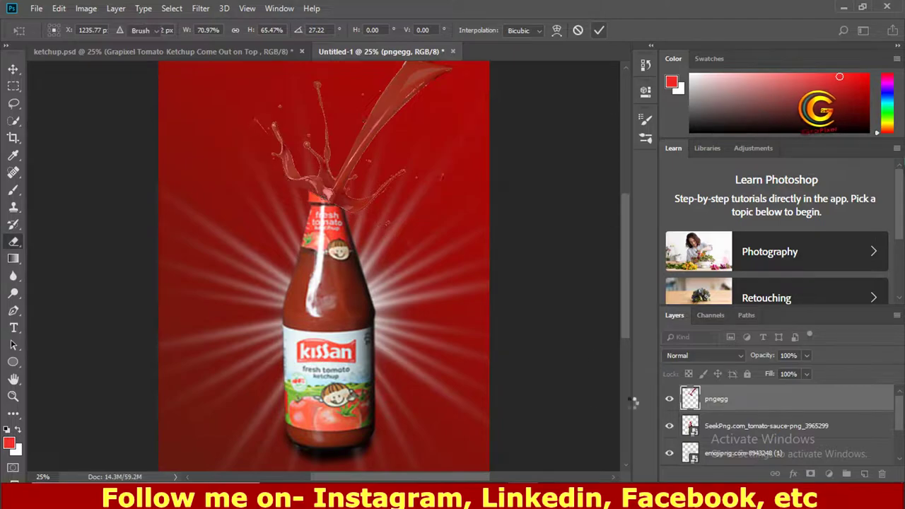
key(e)
scroll(626, 301, up, 2)
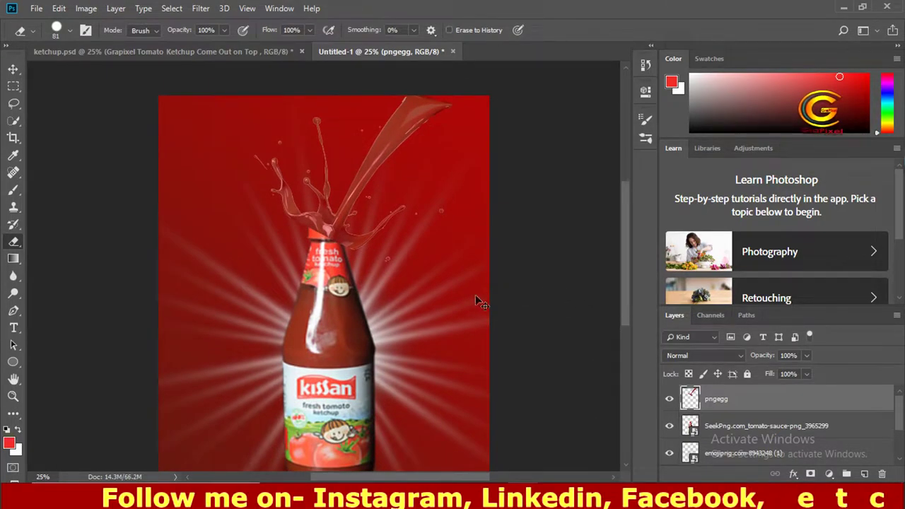
Rescale the splash slightly larger and settle it just above the bottle cap.
key(ctrl+t)
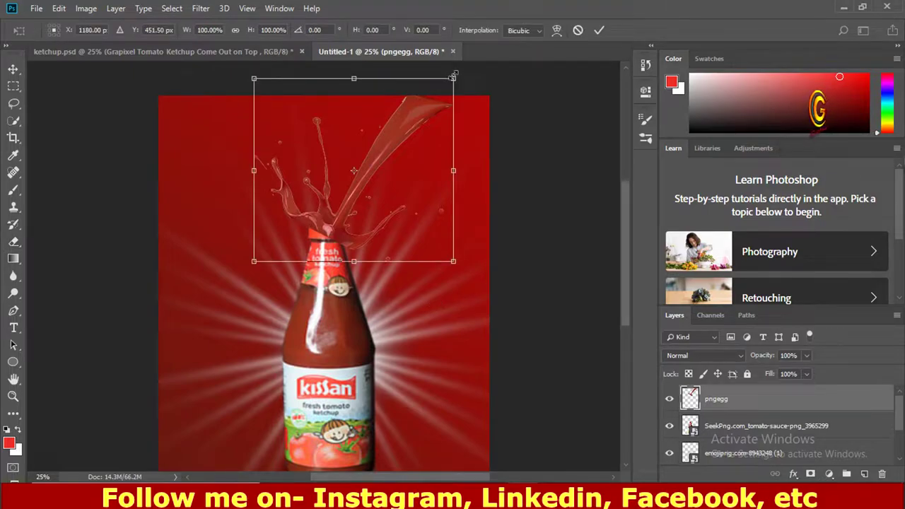
drag(455, 75, 391, 131)
drag(356, 185, 369, 173)
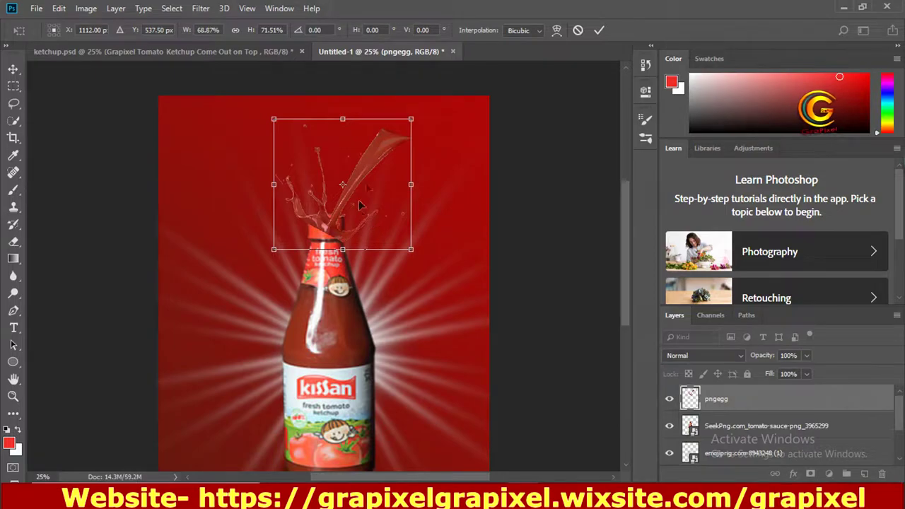
drag(358, 119, 359, 109)
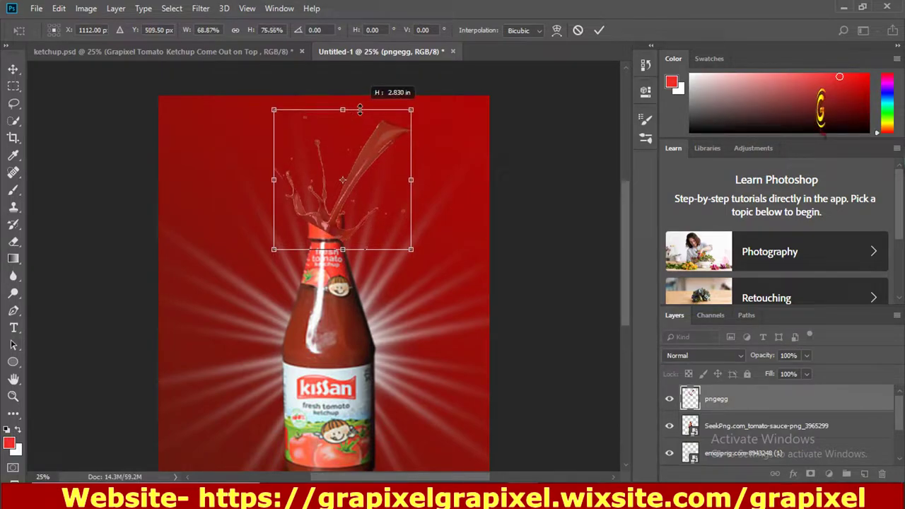
mouse_move(421, 180)
mouse_down()
mouse_move(429, 180)
mouse_move(388, 187)
mouse_move(393, 202)
mouse_up()
drag(413, 118, 424, 110)
drag(346, 105, 346, 101)
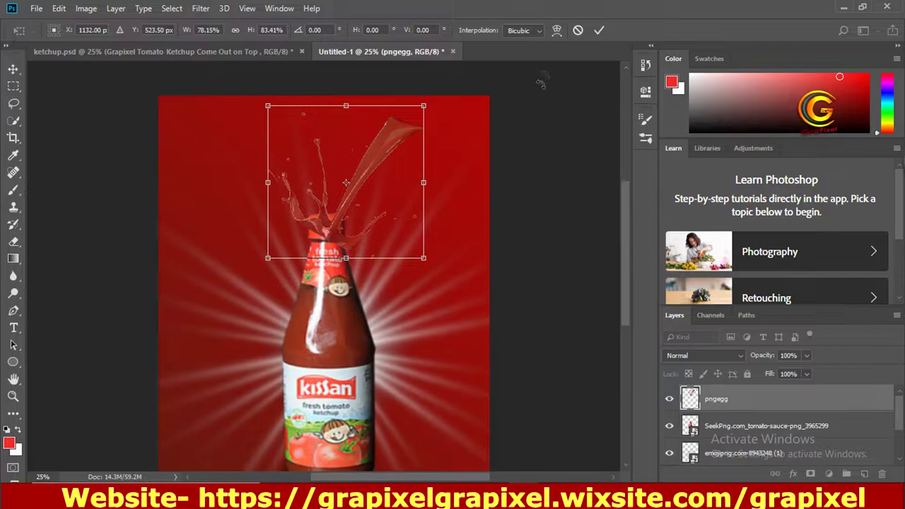
click(598, 30)
Select the SeekPng bottle layer in the Layers panel.
key(e)
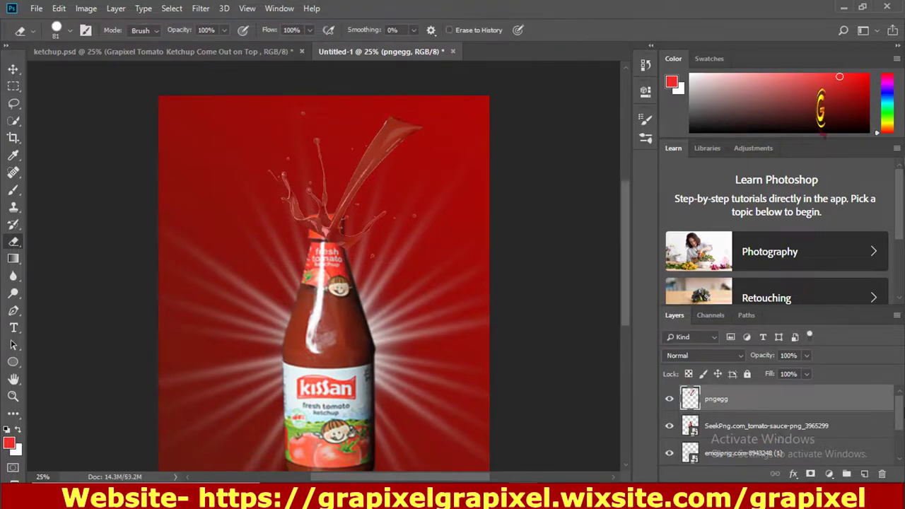
drag(899, 413, 902, 450)
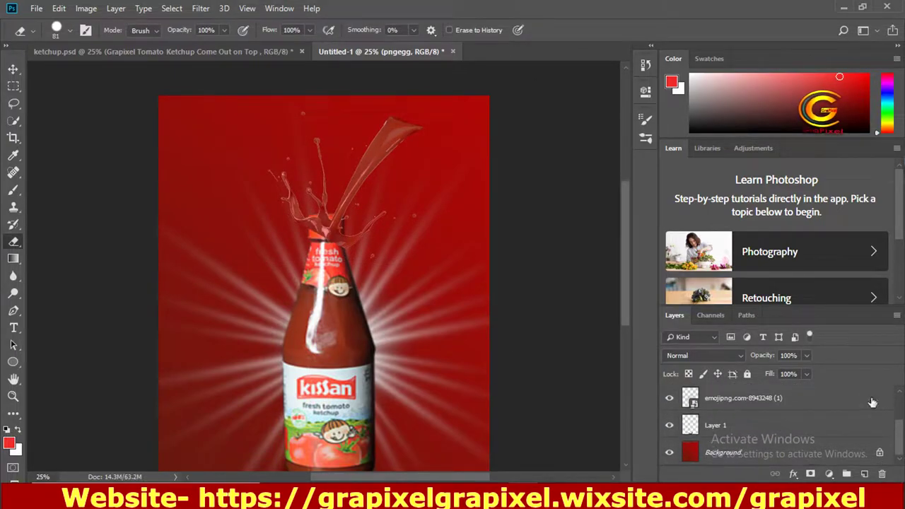
drag(897, 429, 898, 410)
click(770, 412)
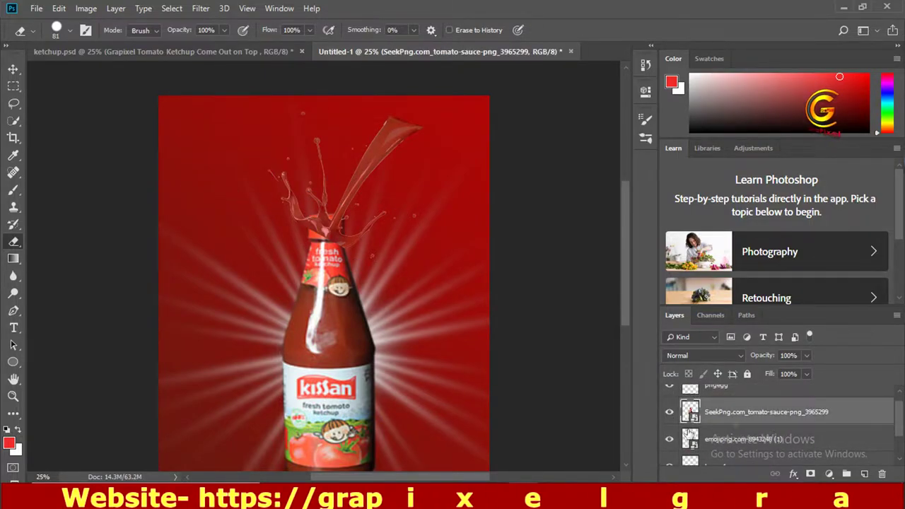
right_click(755, 413)
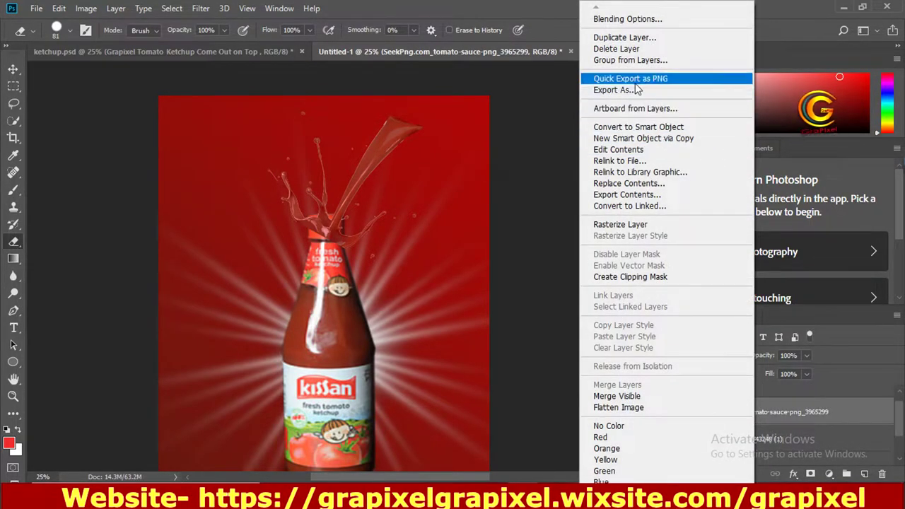
click(544, 10)
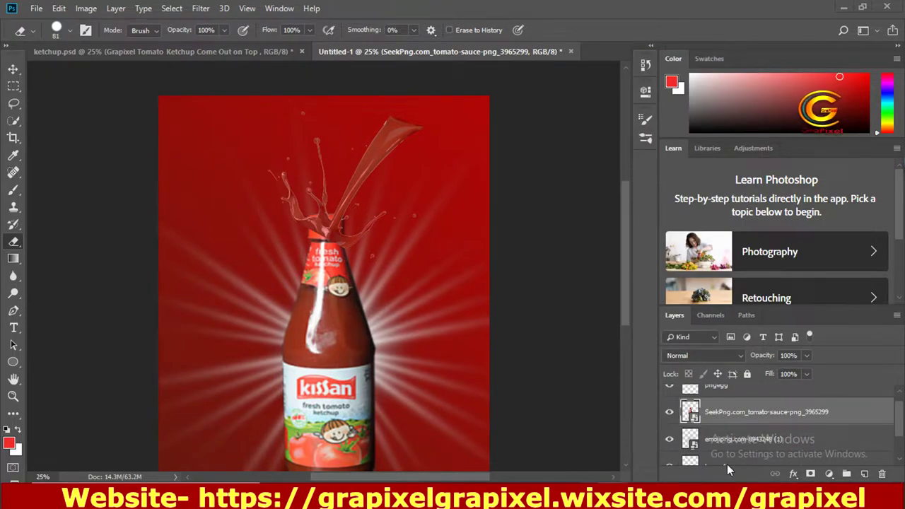
Rasterize the SeekPng bottle layer.
scroll(395, 444, up, 1)
right_click(18, 245)
click(85, 240)
right_click(731, 420)
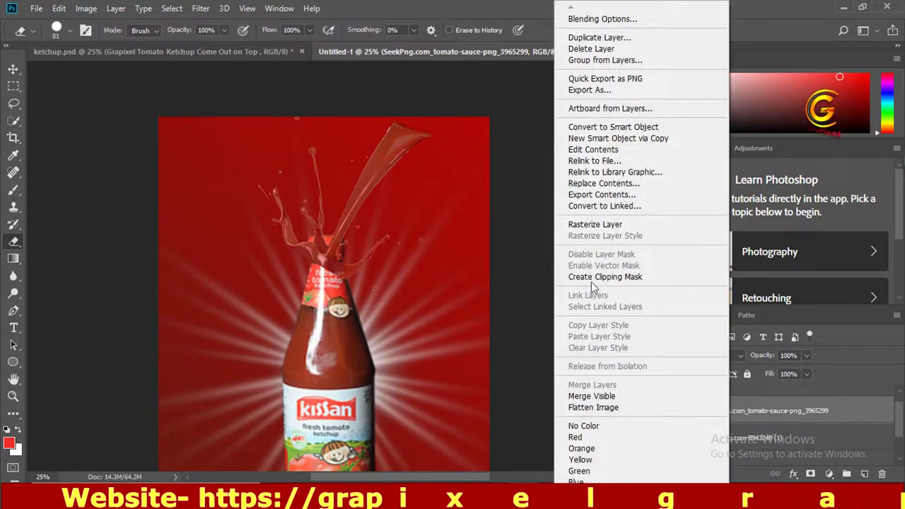
click(587, 225)
scroll(582, 263, up, 1)
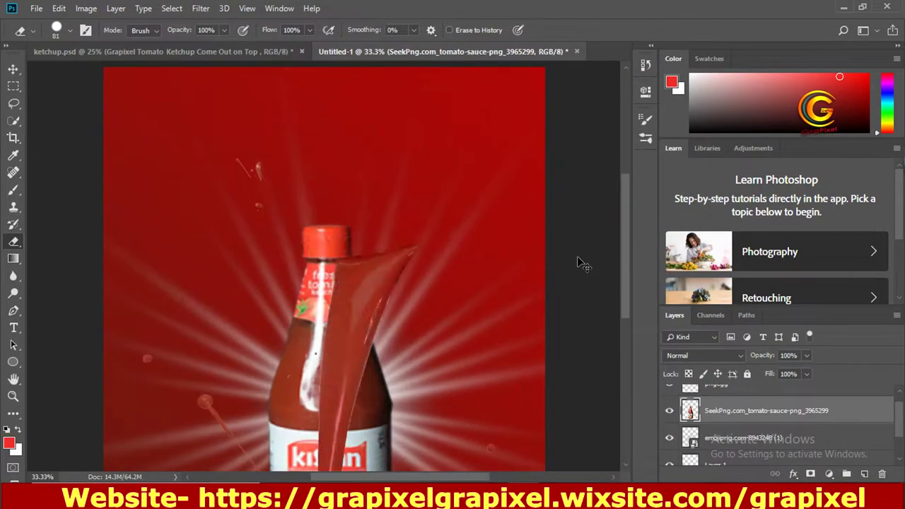
scroll(581, 263, up, 2)
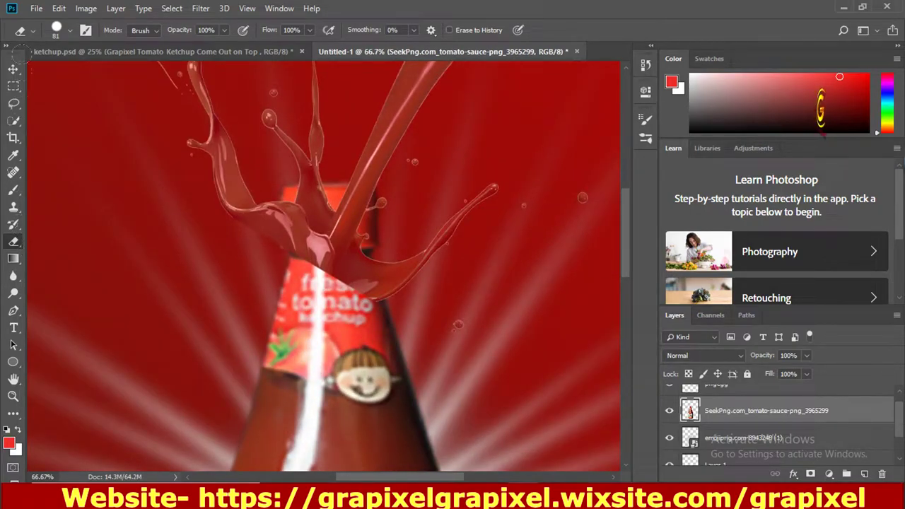
Set the Eraser to 42 px and fade the pngegg splash to 38% opacity before erasing the cap.
click(70, 32)
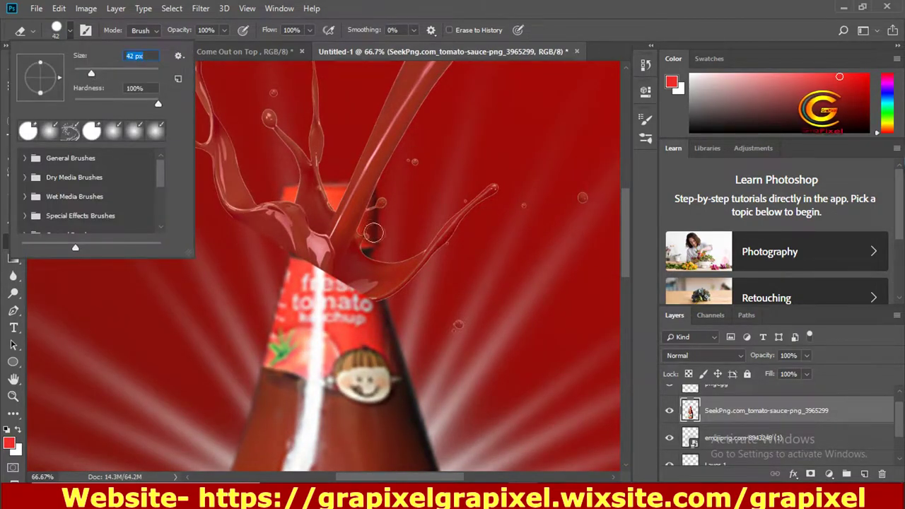
scroll(899, 417, up, 1)
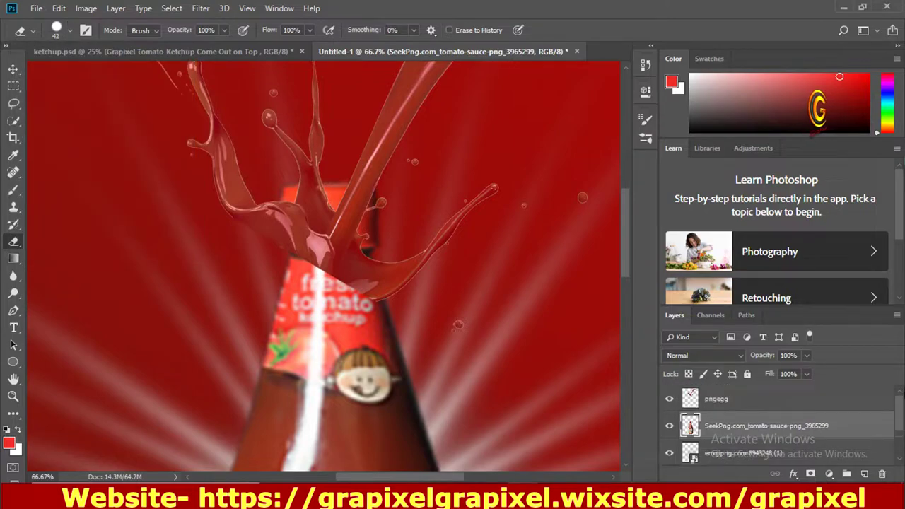
click(777, 402)
click(806, 355)
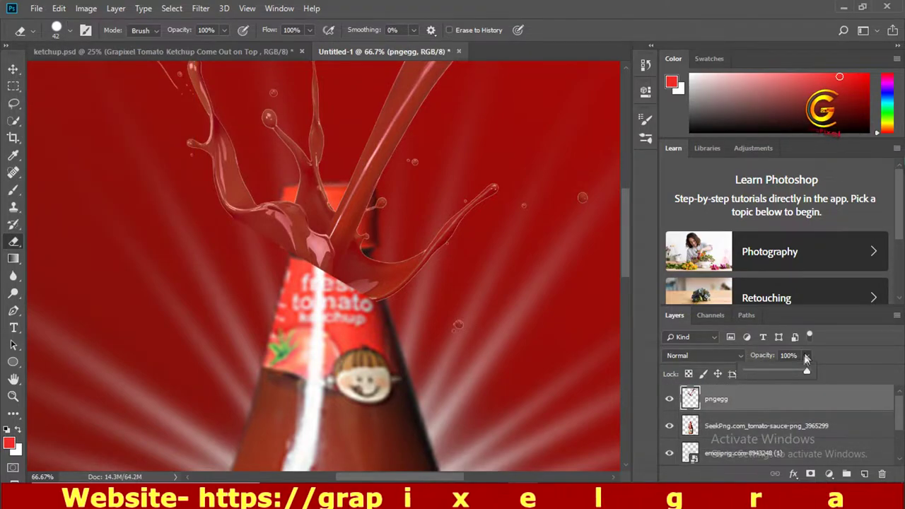
mouse_move(806, 370)
mouse_down()
mouse_move(770, 369)
mouse_move(779, 373)
mouse_up()
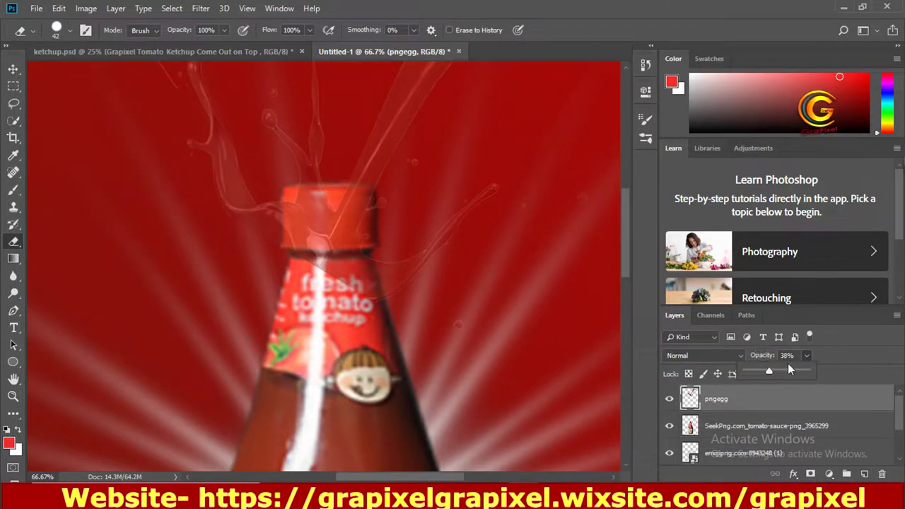
click(766, 426)
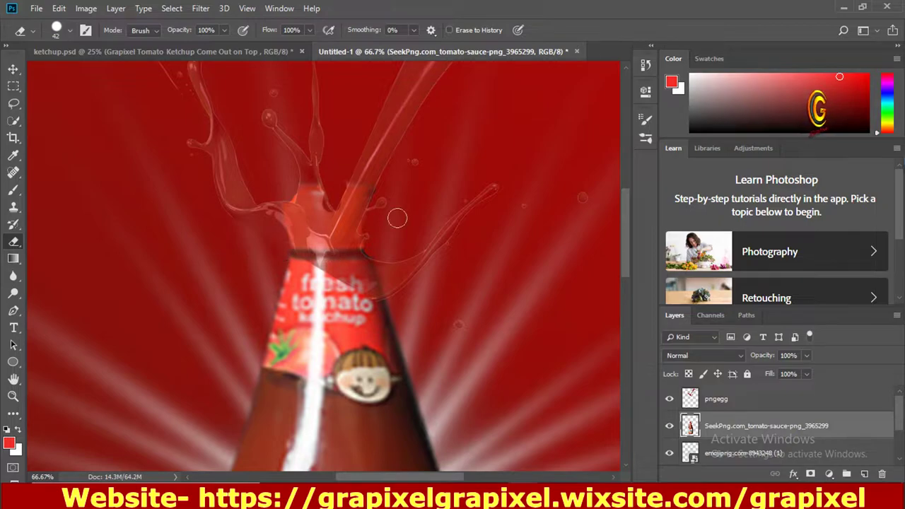
Restore the splash to full opacity and zoom out to check the erased bottle top.
click(715, 398)
drag(807, 355, 866, 374)
click(806, 355)
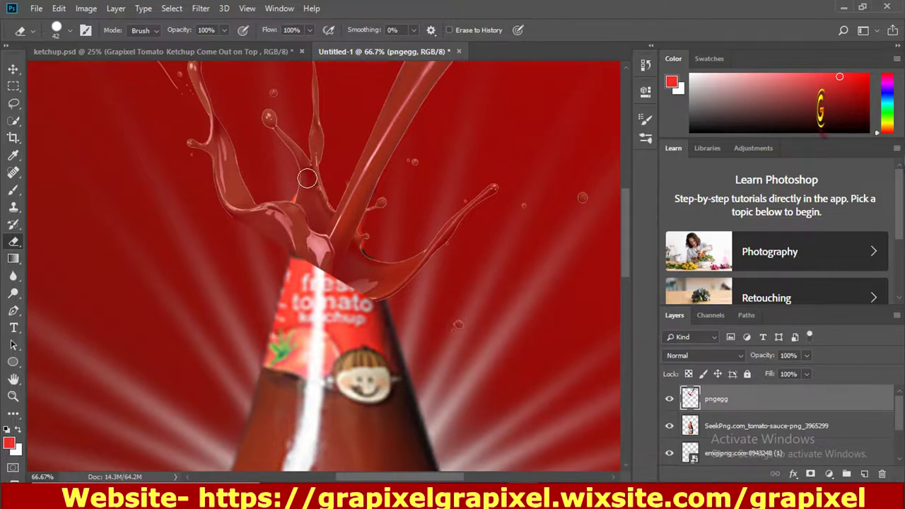
key(ctrl+minus)
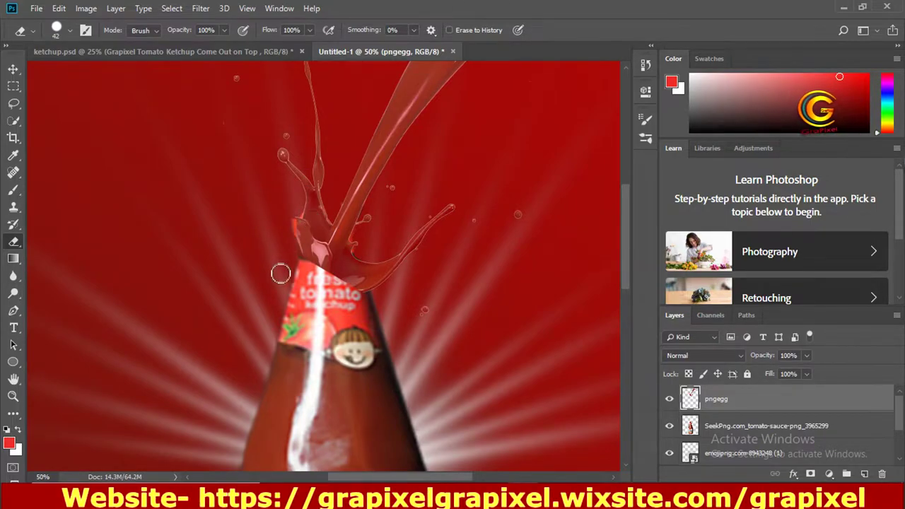
click(742, 427)
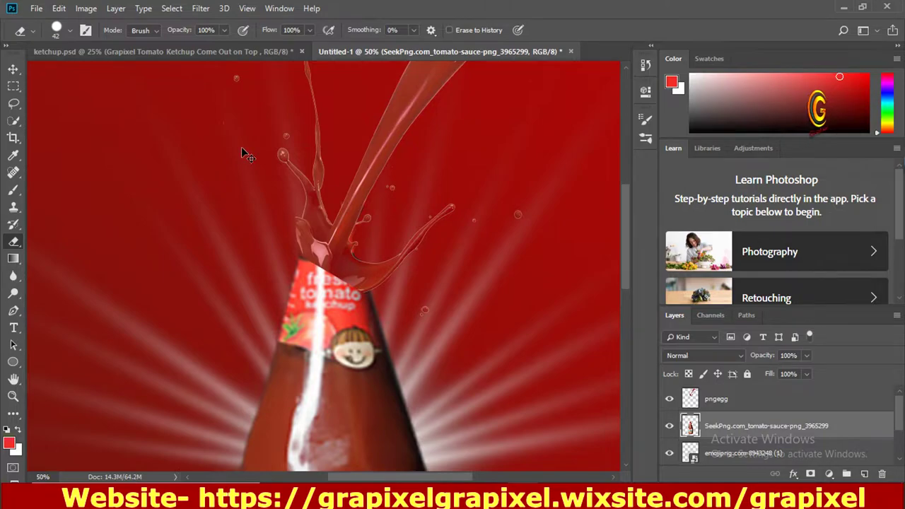
key(ctrl+minus)
key(ctrl+minus)
key(ctrl+minus)
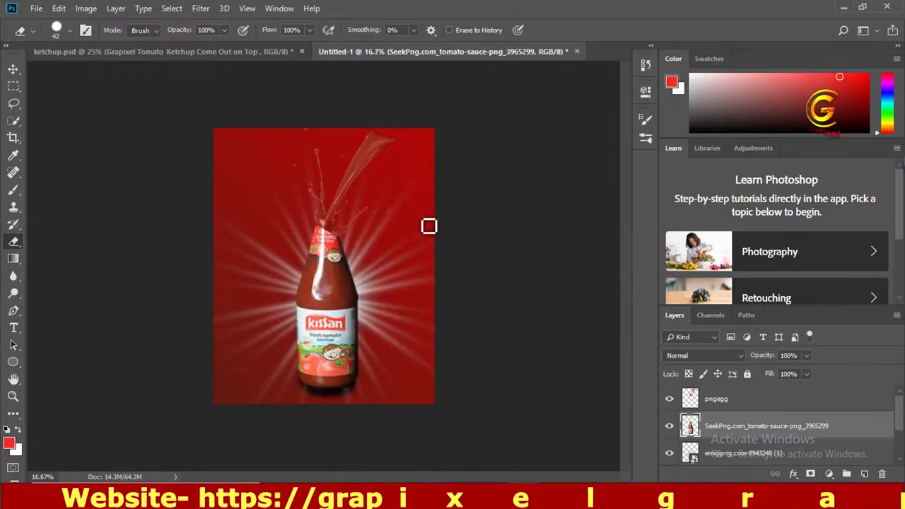
Place the red tomato image on the poster, shrunk at the top right.
click(395, 431)
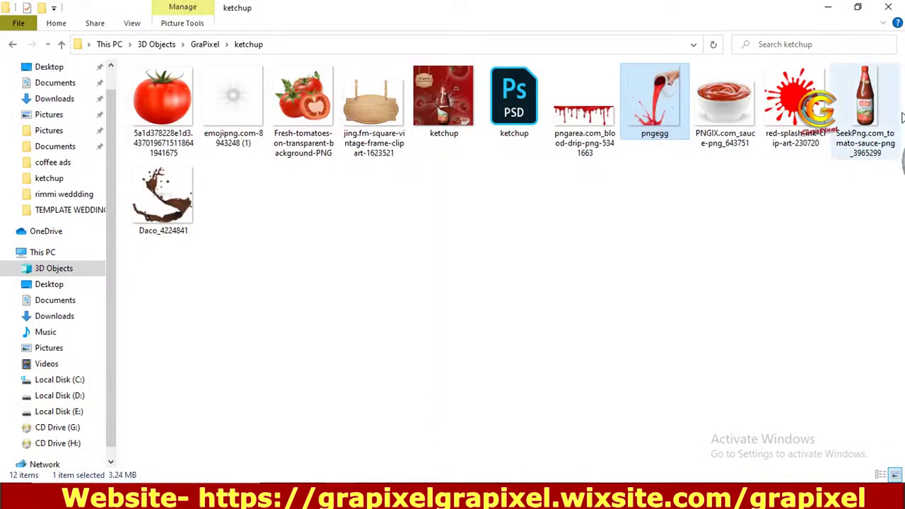
click(735, 94)
drag(187, 129, 525, 495)
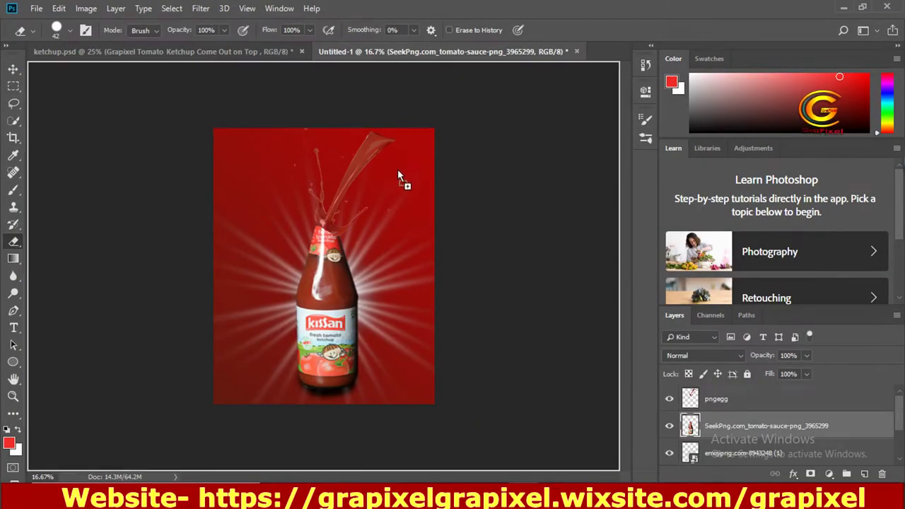
mouse_move(525, 460)
mouse_down()
mouse_move(397, 177)
mouse_move(386, 206)
mouse_up()
mouse_move(330, 241)
mouse_down()
mouse_move(273, 297)
mouse_move(414, 212)
mouse_move(424, 173)
mouse_move(424, 187)
mouse_up()
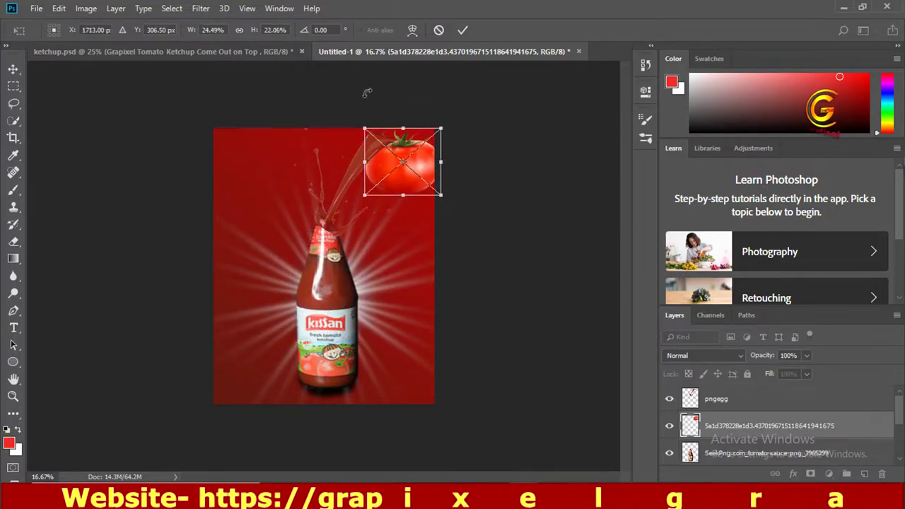
Tilt the tomato counter-clockwise, nudge it up, and move its layer above the splash layer.
drag(368, 92, 342, 174)
drag(410, 169, 402, 157)
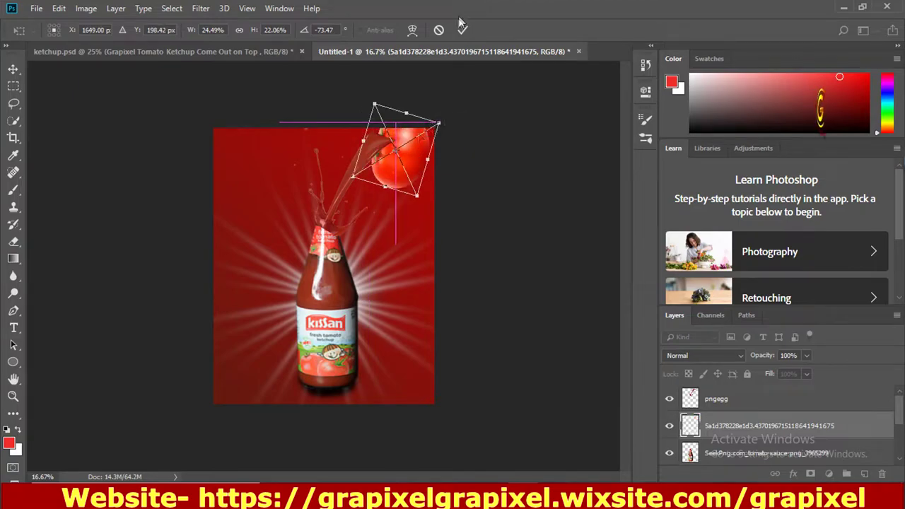
key(Return)
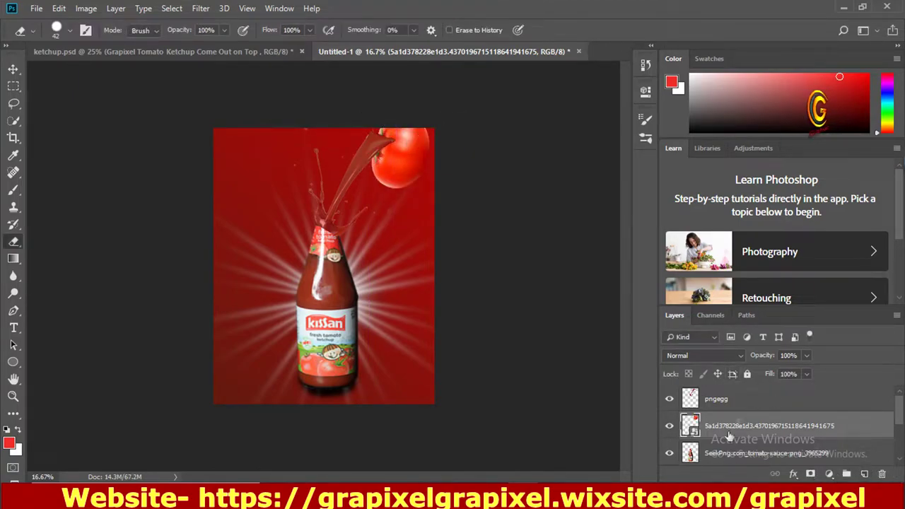
mouse_move(761, 426)
mouse_down()
mouse_move(757, 376)
mouse_move(758, 399)
mouse_up()
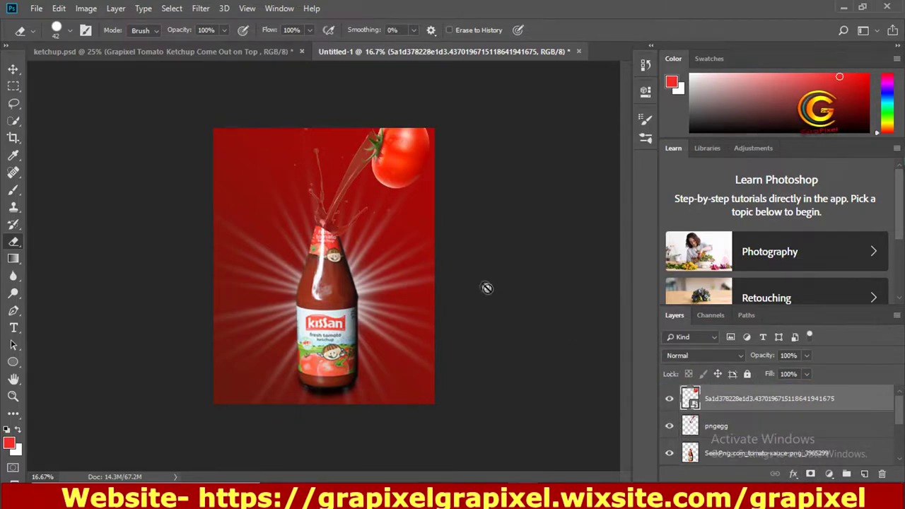
Rotate, shift and slightly enlarge the top tomato so its stem meets the sauce stream.
key(ctrl+t)
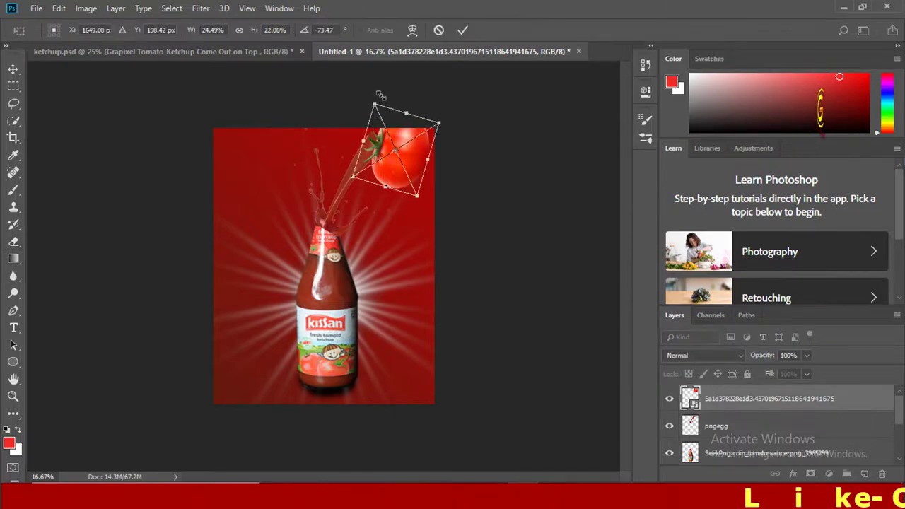
drag(396, 88, 373, 79)
drag(399, 137, 394, 134)
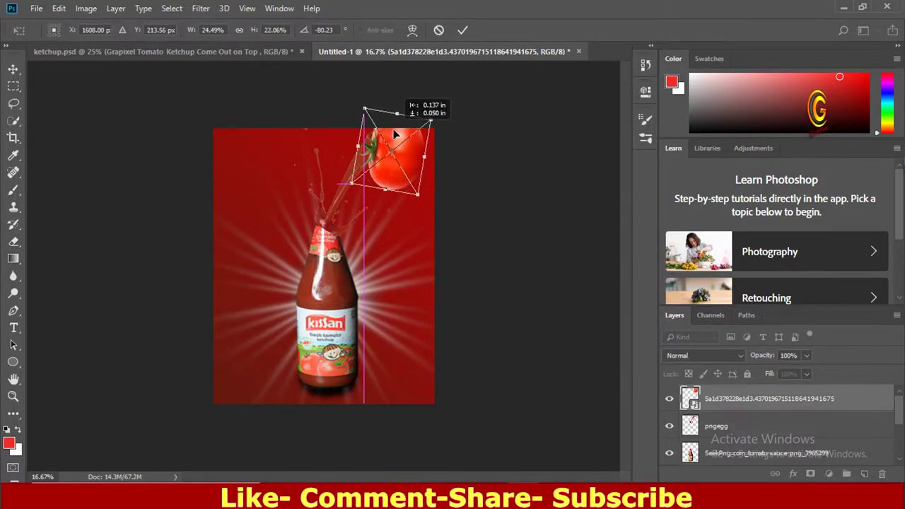
drag(360, 143, 357, 141)
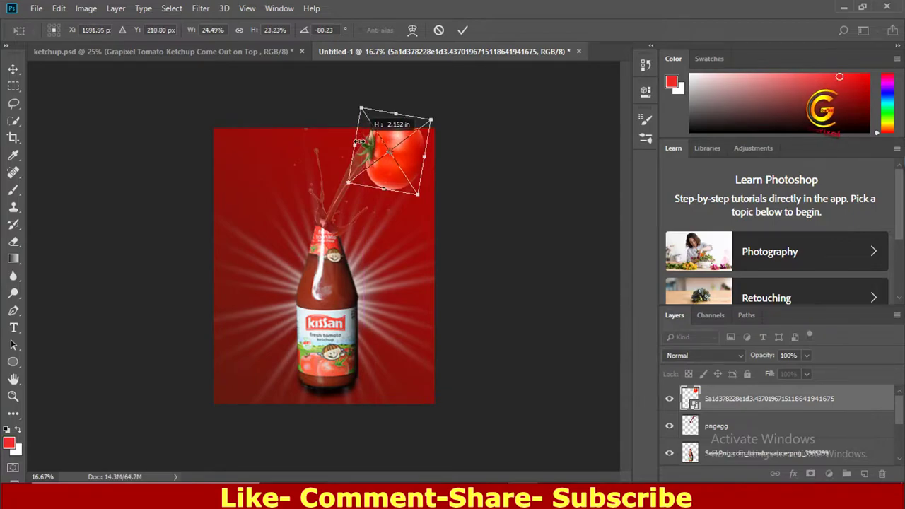
click(462, 30)
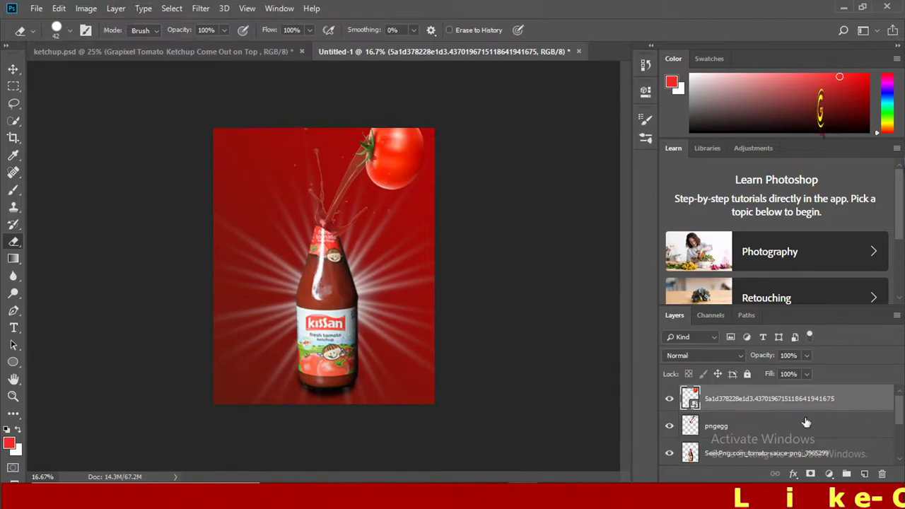
Rasterize the top tomato's layer into plain pixels.
right_click(777, 398)
click(650, 224)
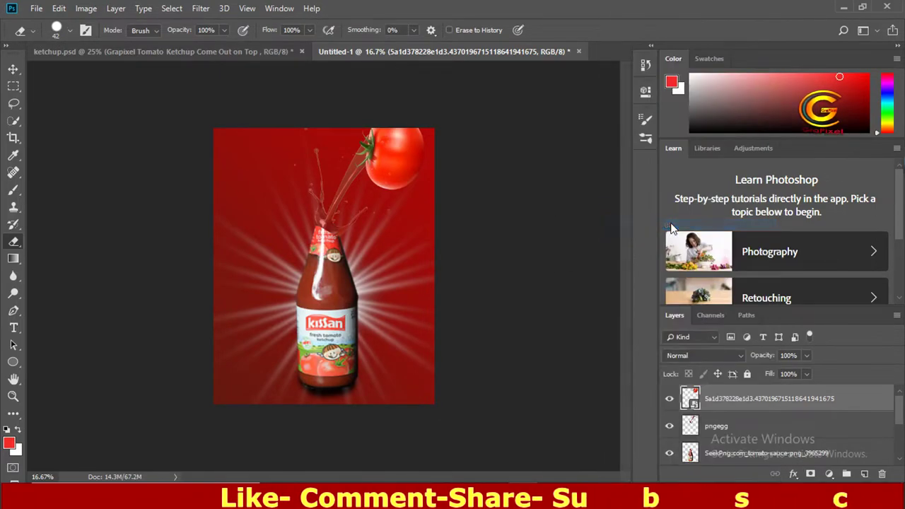
click(83, 9)
mouse_move(106, 44)
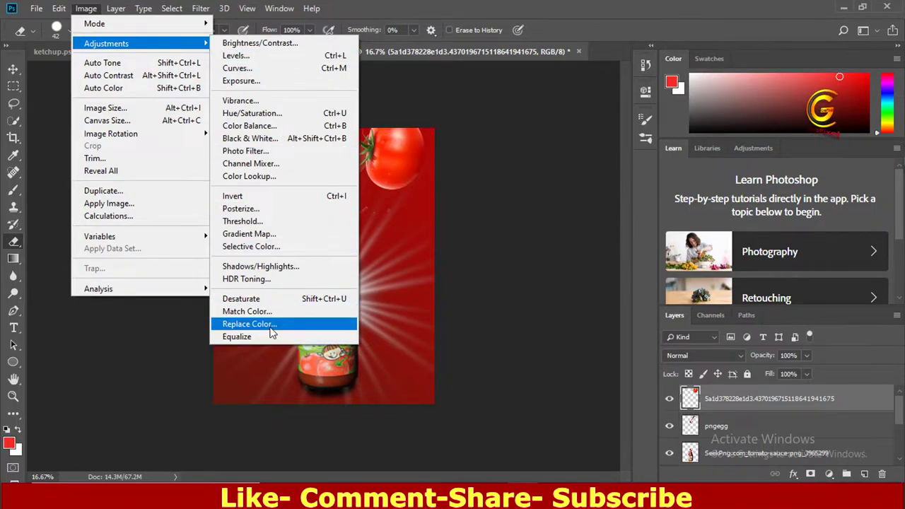
Use Replace Color to turn the sampled tomato red into the darker result colour #591d12.
click(273, 327)
click(405, 165)
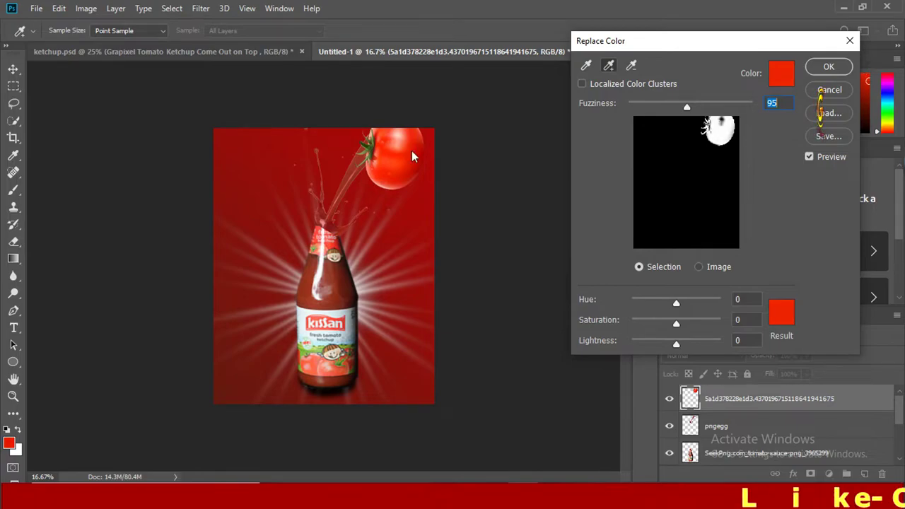
click(400, 143)
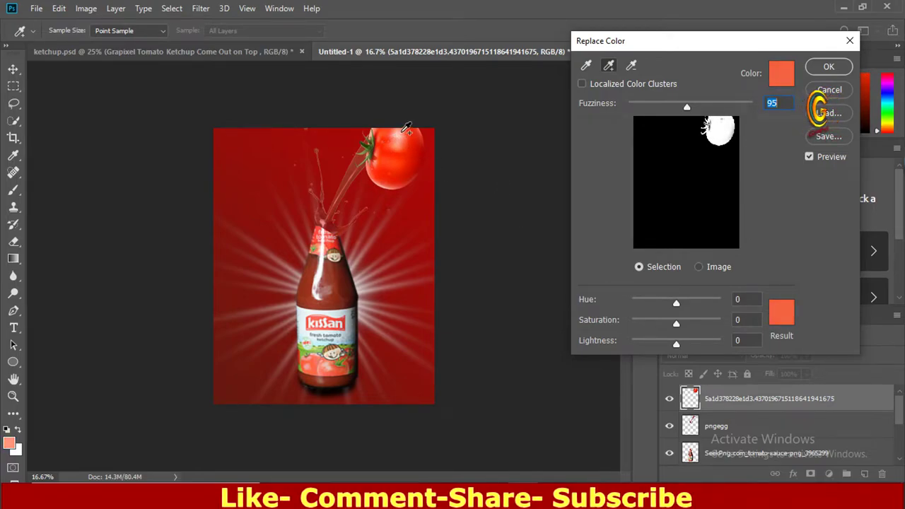
click(782, 313)
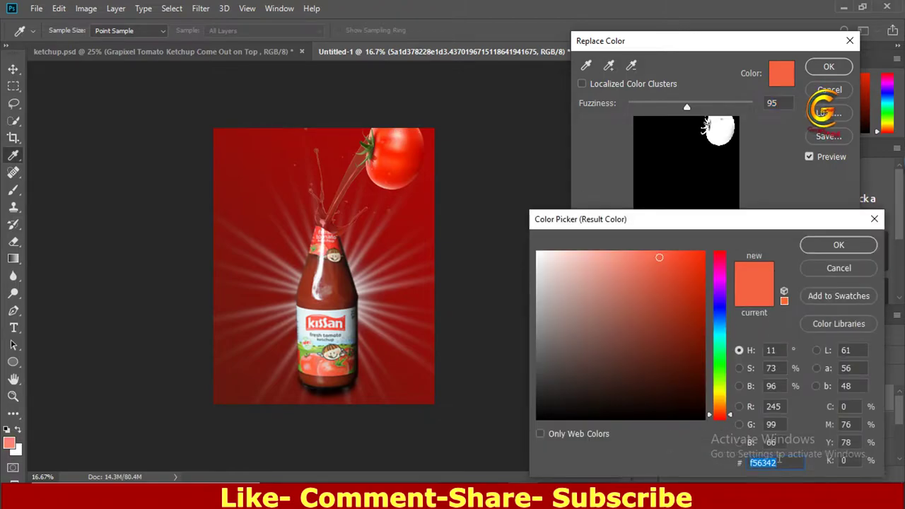
text(591d12)
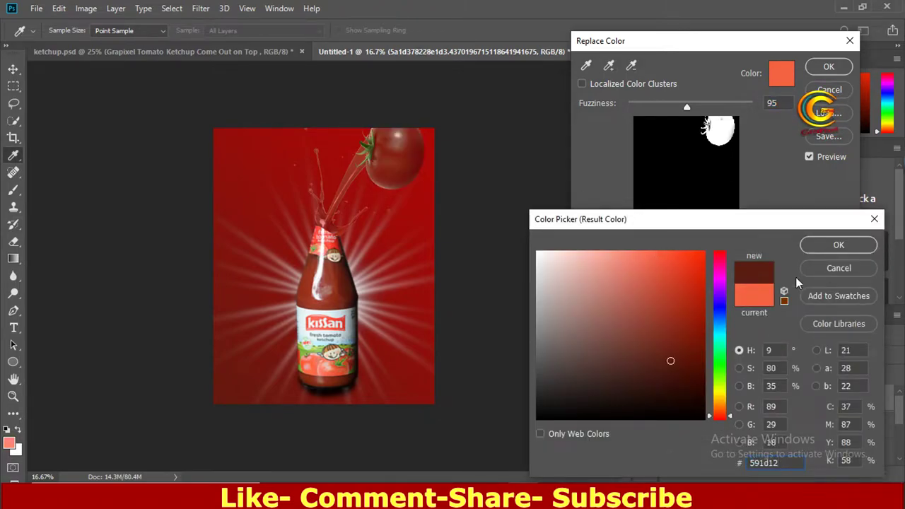
click(841, 246)
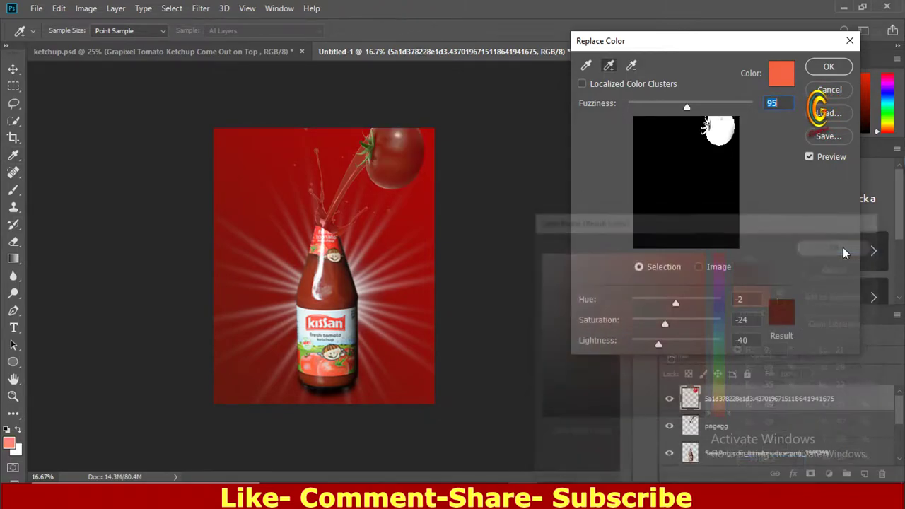
click(829, 67)
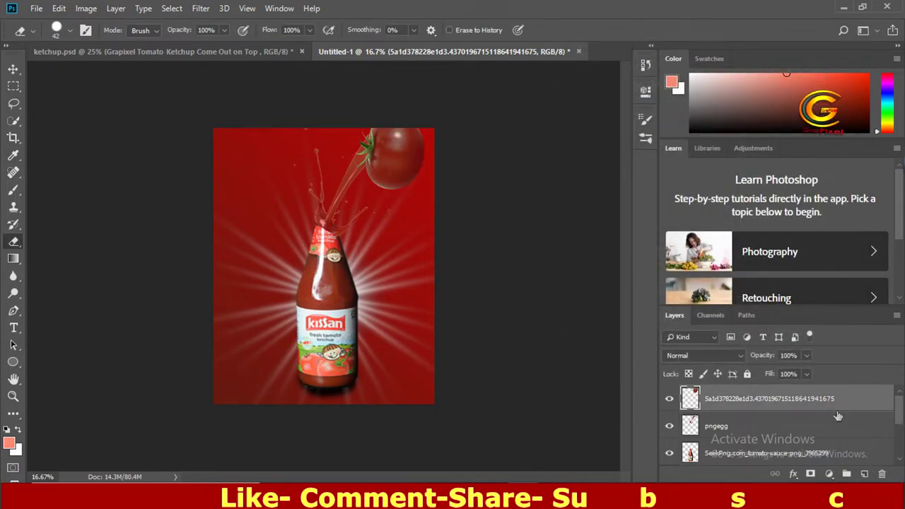
Duplicate the tomato and shrink the copy to sit right of the bottle.
key(ctrl+j)
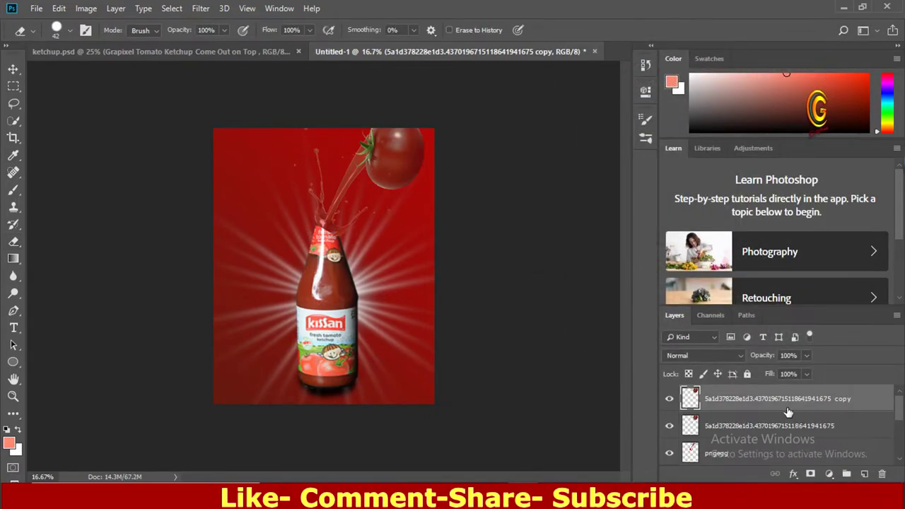
key(ctrl+t)
mouse_move(400, 169)
mouse_down()
mouse_move(410, 265)
mouse_move(400, 255)
mouse_move(379, 281)
mouse_move(409, 286)
mouse_move(365, 302)
mouse_move(400, 286)
mouse_up()
click(597, 28)
key(e)
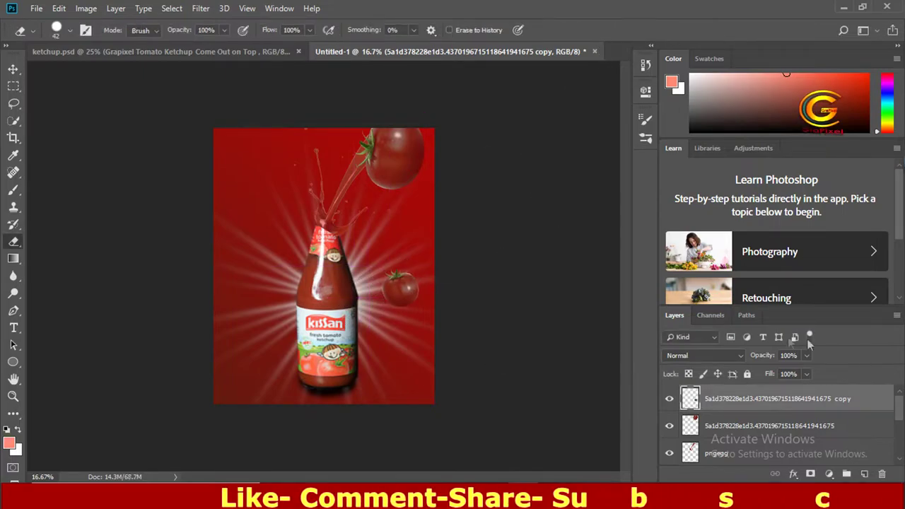
Give both the original tomato and its copy an Outer Glow effect.
click(707, 425)
click(795, 475)
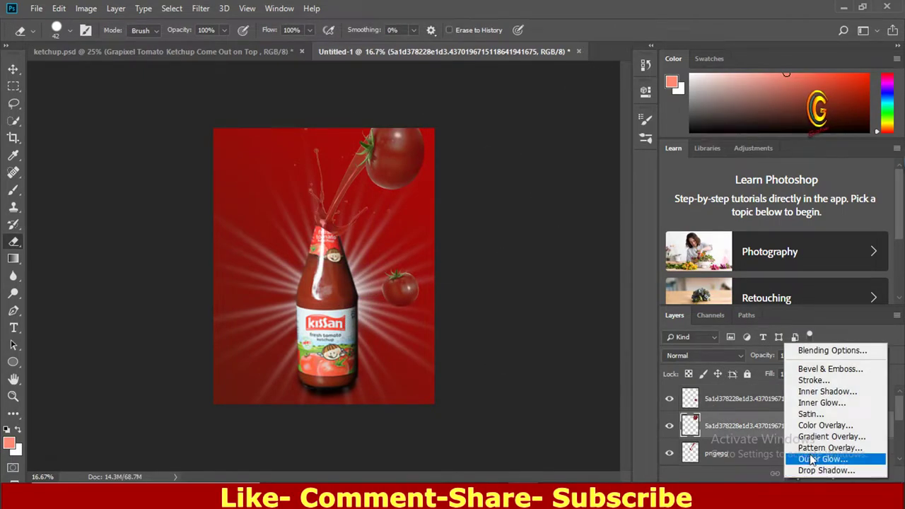
click(810, 459)
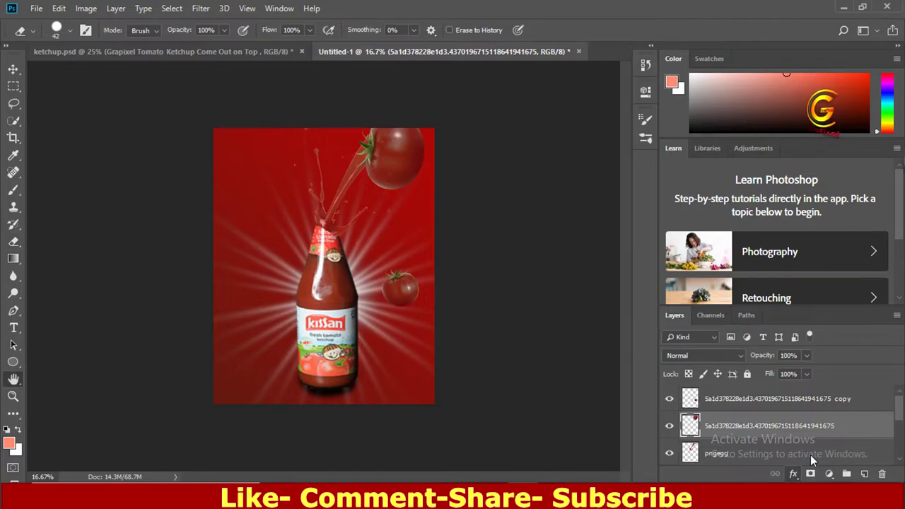
click(841, 170)
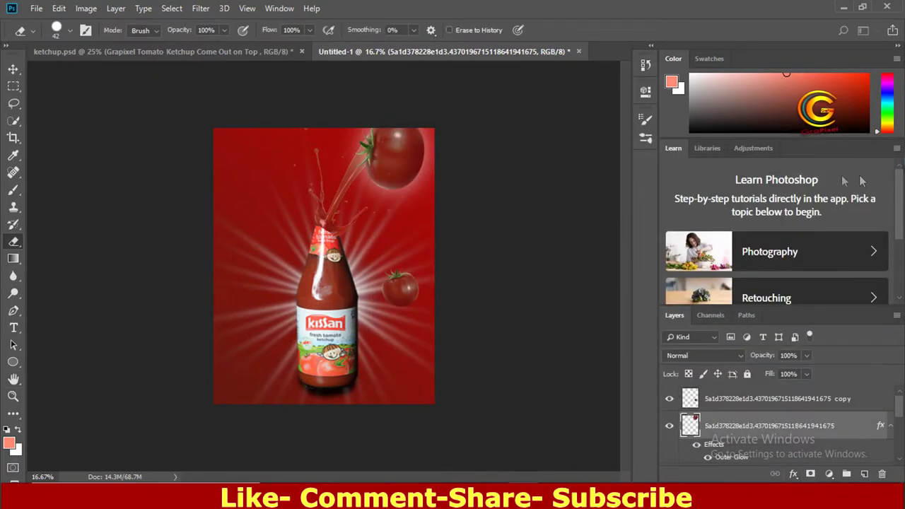
click(742, 399)
click(795, 475)
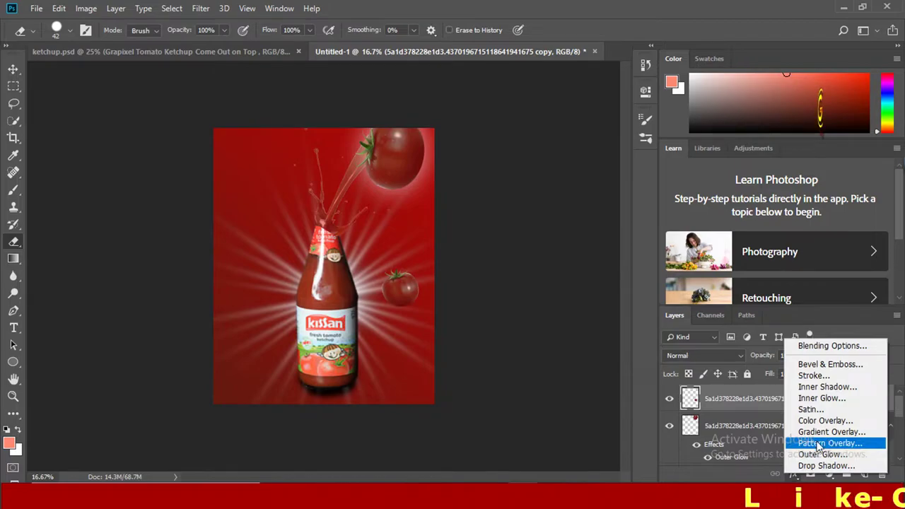
click(812, 454)
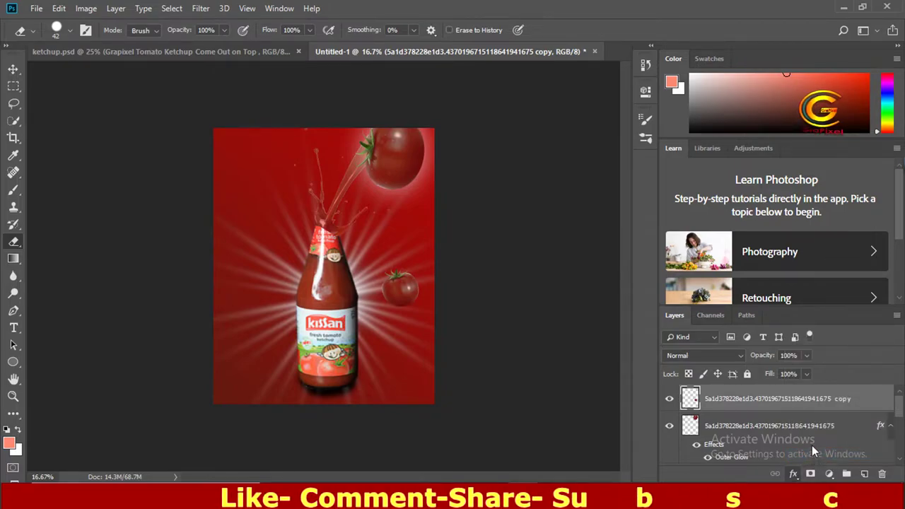
click(867, 175)
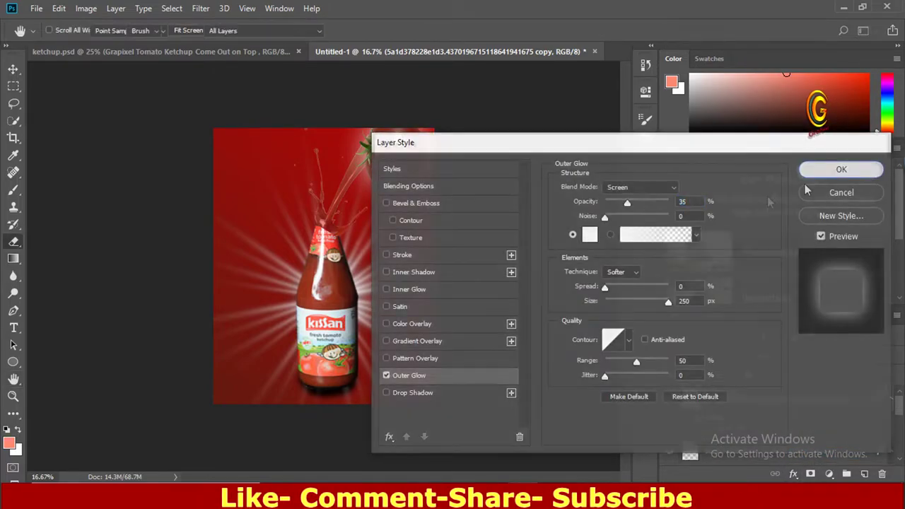
key(ctrl+t)
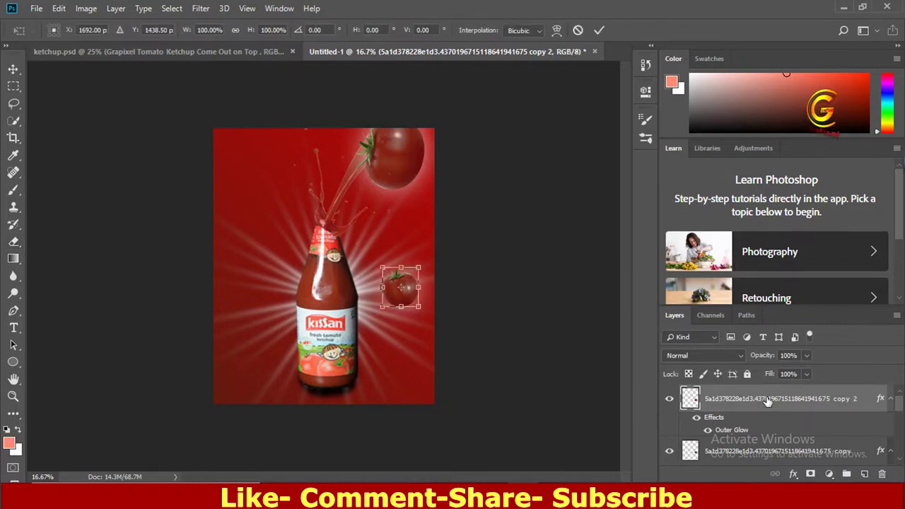
Place a small tomato copy at upper left and another left of the bottle, rotated about 38°.
mouse_move(417, 269)
mouse_down()
mouse_move(413, 276)
mouse_move(240, 183)
mouse_up()
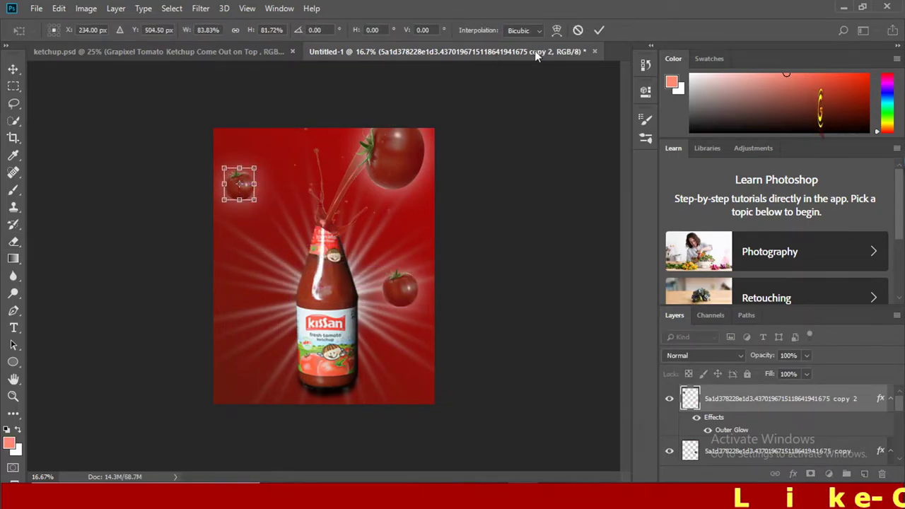
click(599, 30)
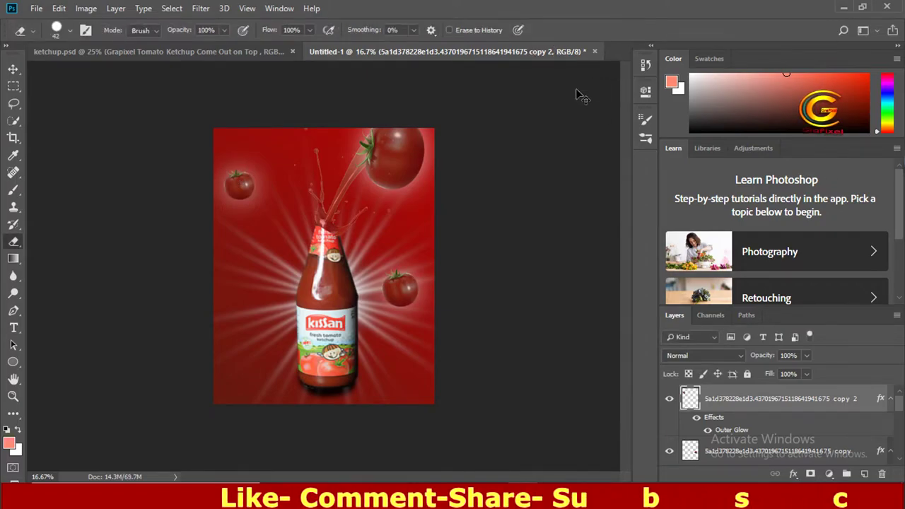
key(ctrl+j)
key(ctrl+t)
mouse_move(247, 203)
mouse_down()
mouse_move(260, 305)
mouse_move(245, 344)
mouse_move(256, 321)
mouse_up()
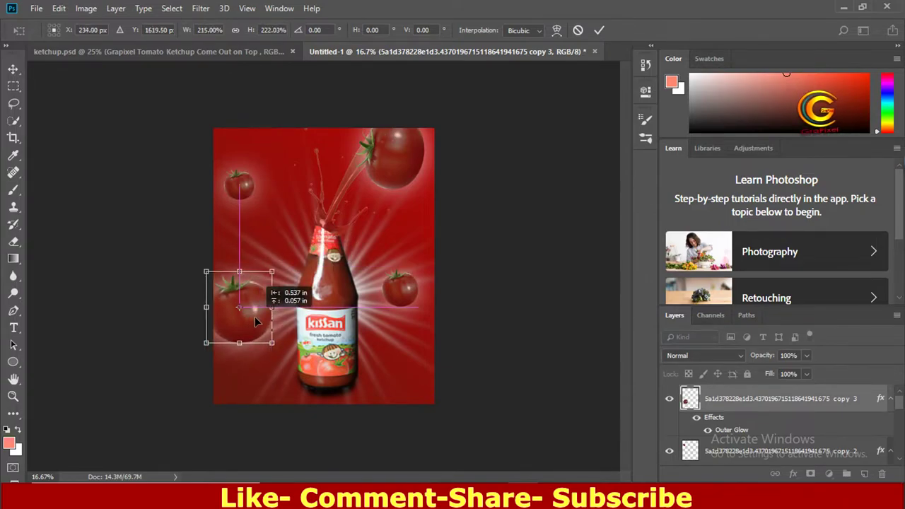
mouse_move(173, 286)
mouse_down()
mouse_move(172, 216)
mouse_move(170, 258)
mouse_up()
click(599, 31)
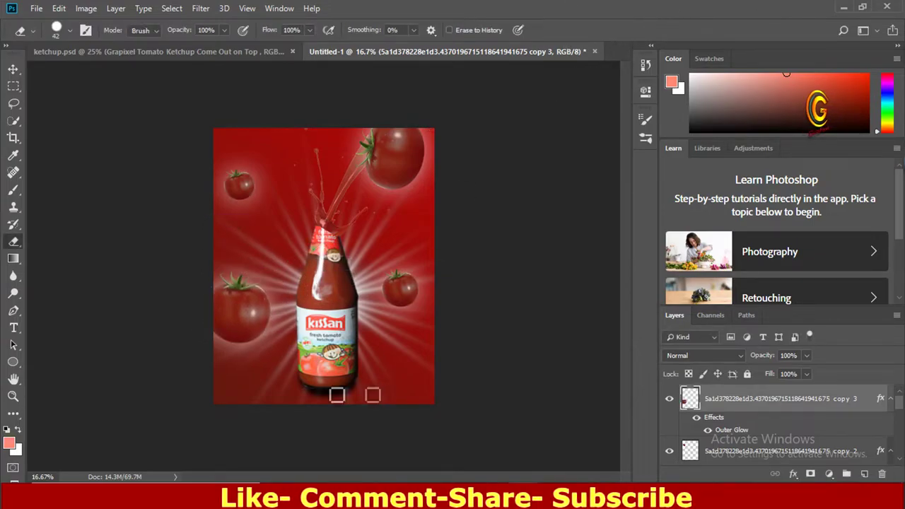
Shrink a further tomato copy into the bottom-left corner, rotated about 30° clockwise.
key(ctrl+t)
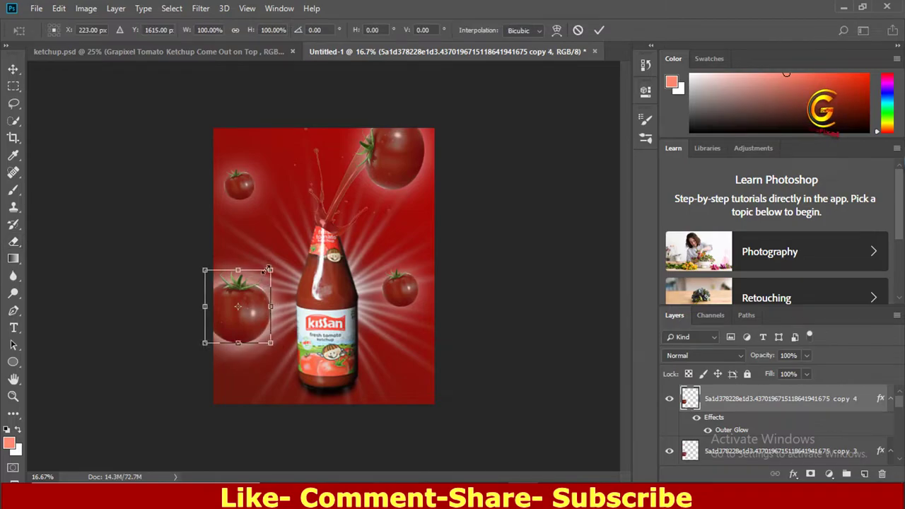
mouse_move(261, 287)
mouse_down()
mouse_move(244, 308)
mouse_move(226, 391)
mouse_up()
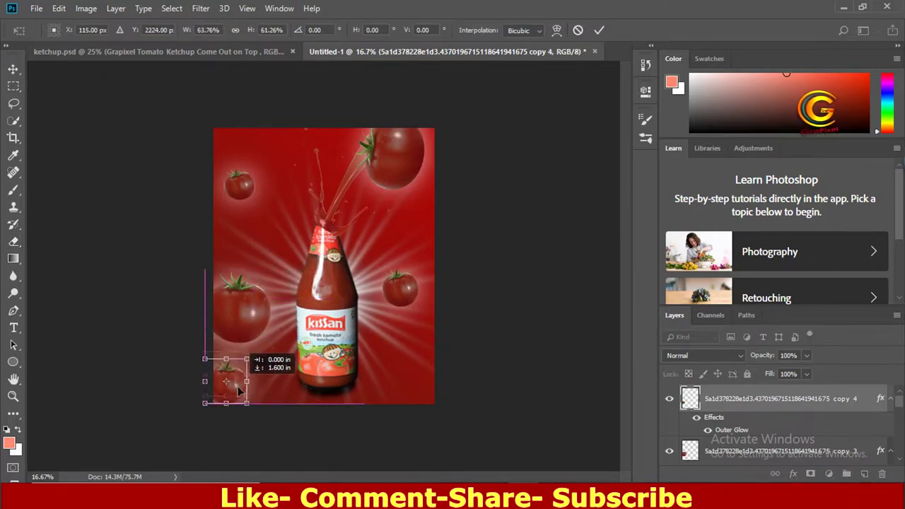
drag(253, 359, 263, 376)
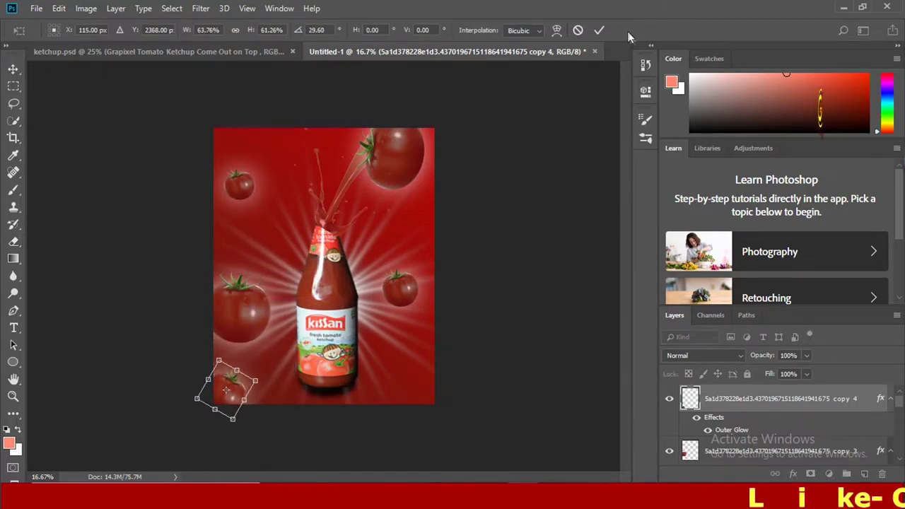
click(600, 30)
key(e)
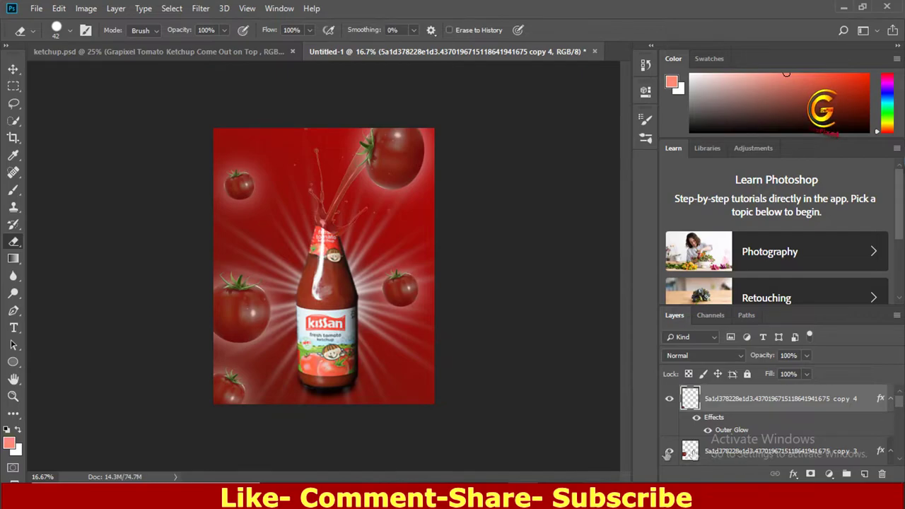
Identify the copy 2 tomato layer and move that small tomato beside the bottle neck.
click(690, 450)
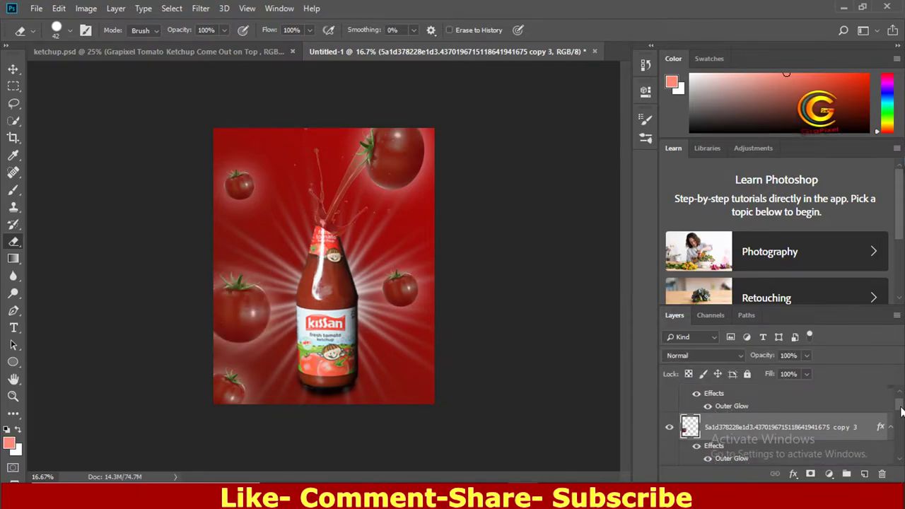
scroll(883, 420, down, 2)
click(670, 440)
click(670, 439)
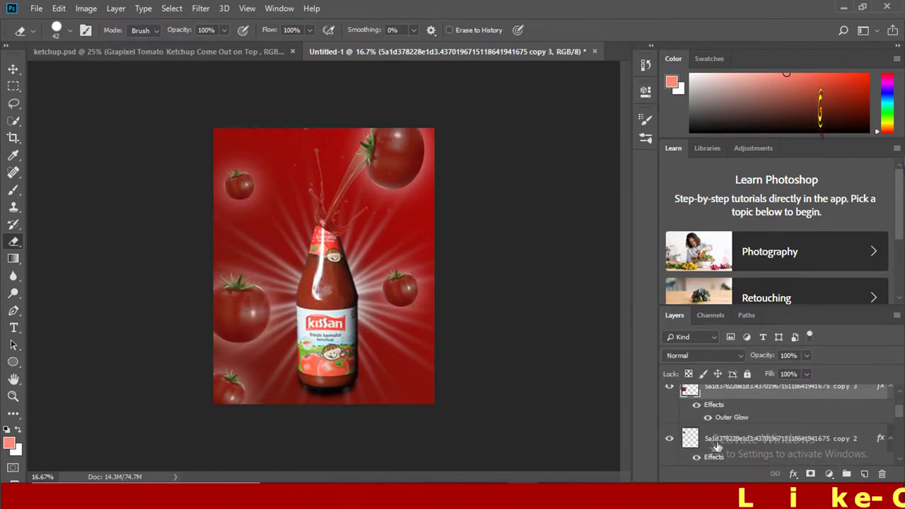
click(707, 440)
key(ctrl+t)
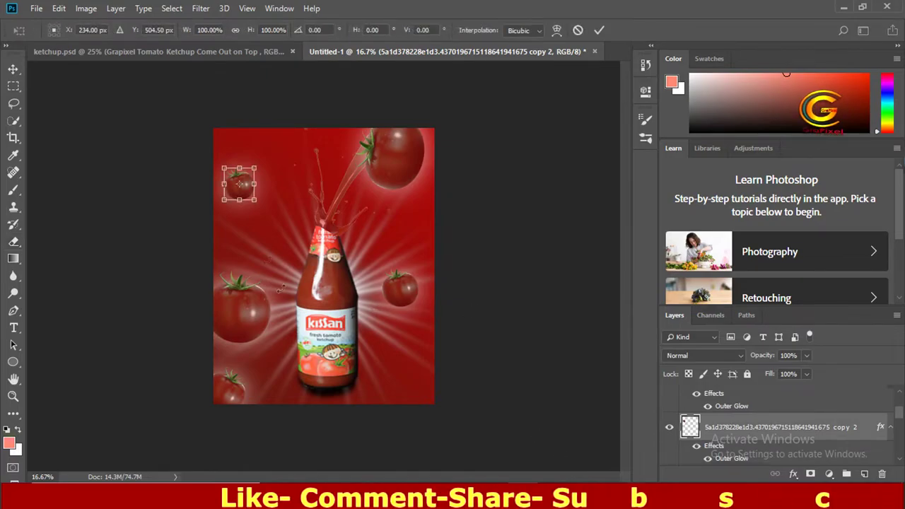
drag(254, 202, 276, 240)
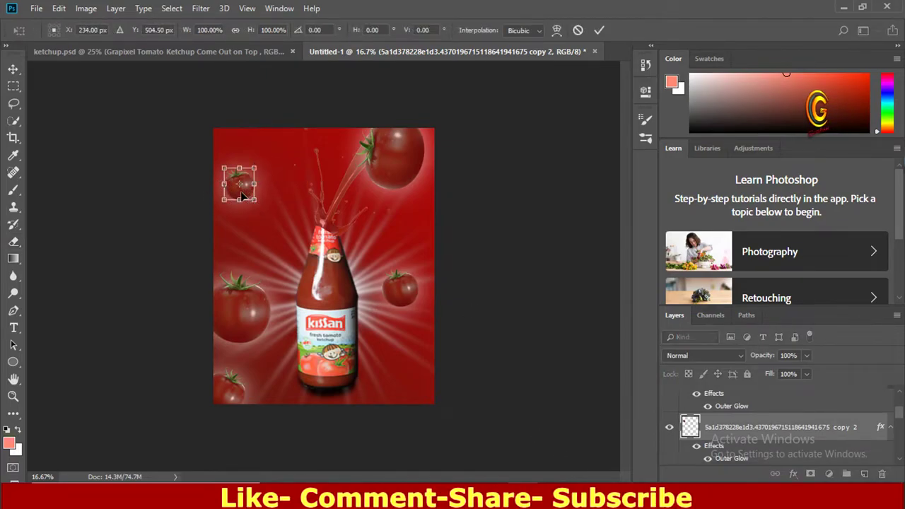
mouse_move(276, 241)
mouse_down()
mouse_move(285, 220)
mouse_move(274, 221)
mouse_up()
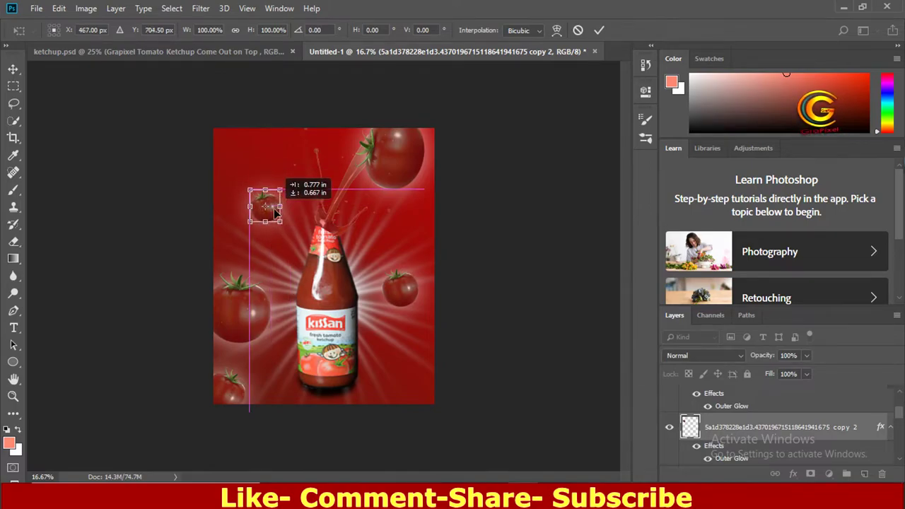
click(600, 30)
key(e)
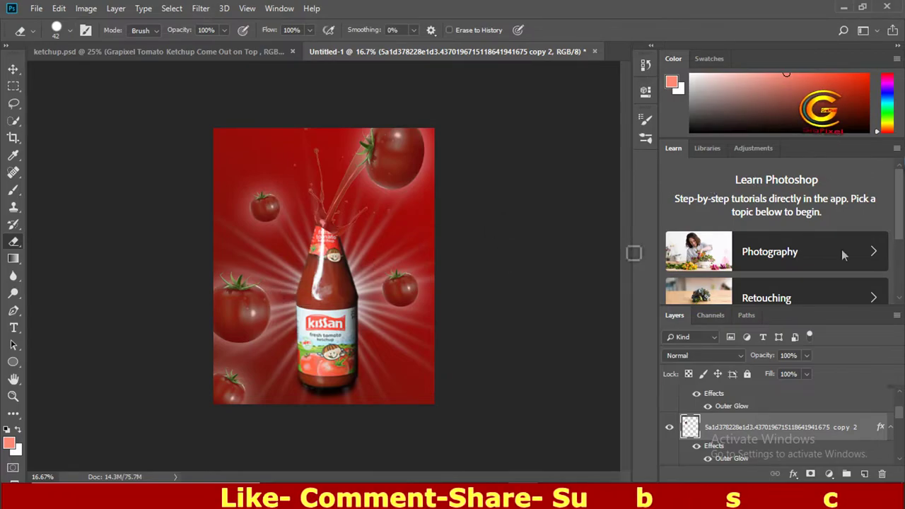
scroll(850, 426, up, 2)
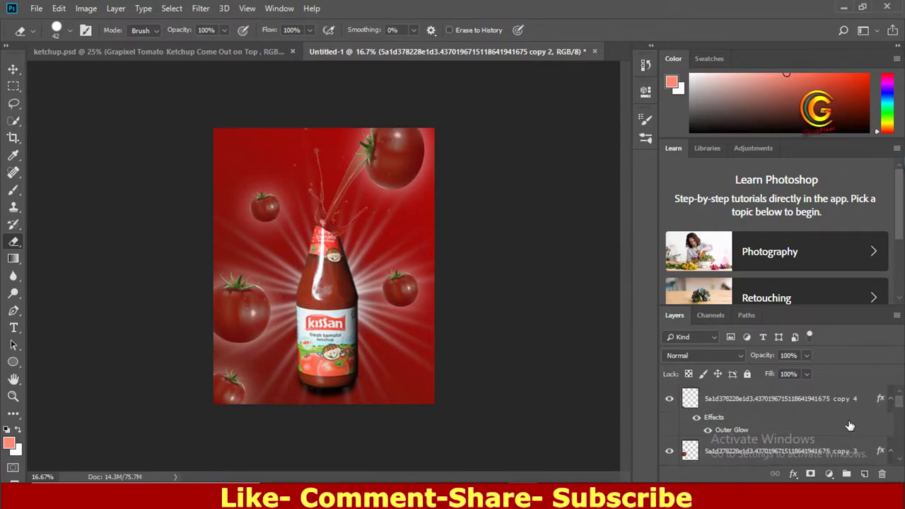
Import the sauce bowl image and scale it down beside the bottle's base.
click(799, 400)
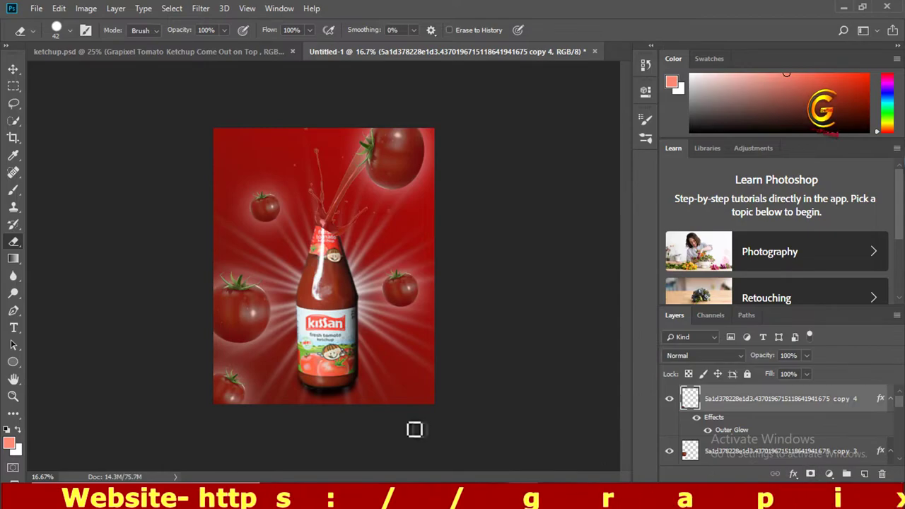
click(414, 446)
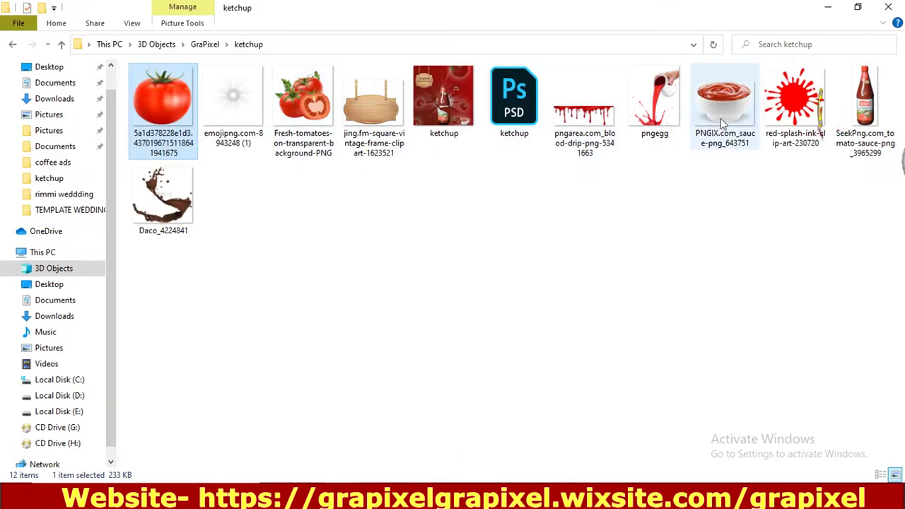
drag(739, 110, 387, 382)
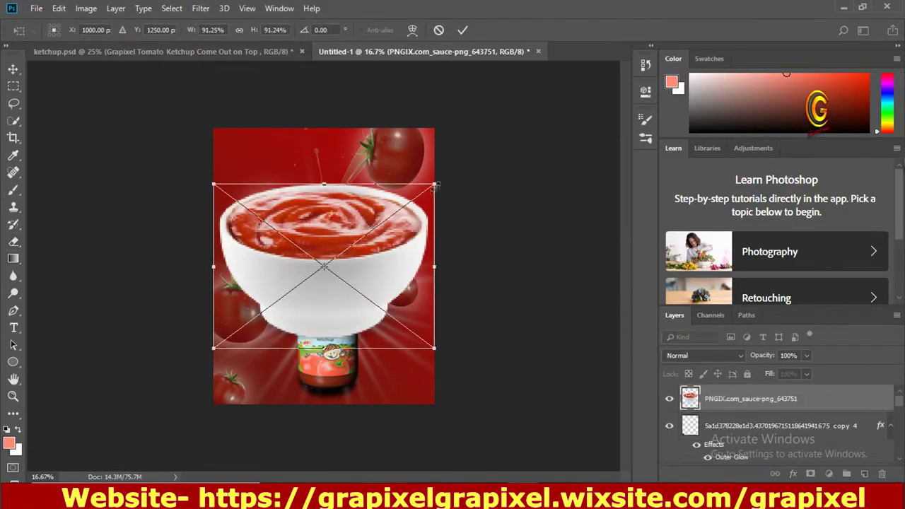
mouse_move(434, 183)
mouse_down()
mouse_move(297, 322)
mouse_move(258, 318)
mouse_move(417, 387)
mouse_up()
click(461, 32)
key(e)
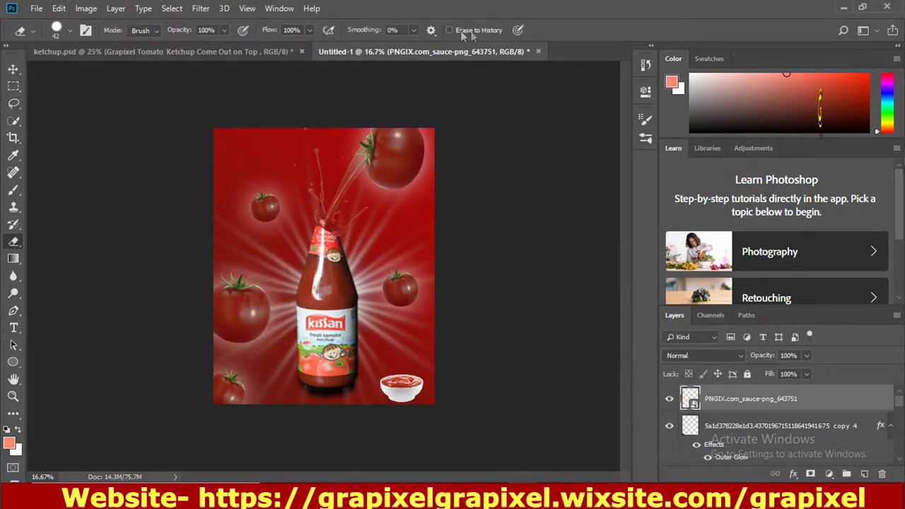
Zoom in on the bowl, set the brush to black, and rasterize the sauce bowl layer.
key(ctrl+plus)
key(ctrl+plus)
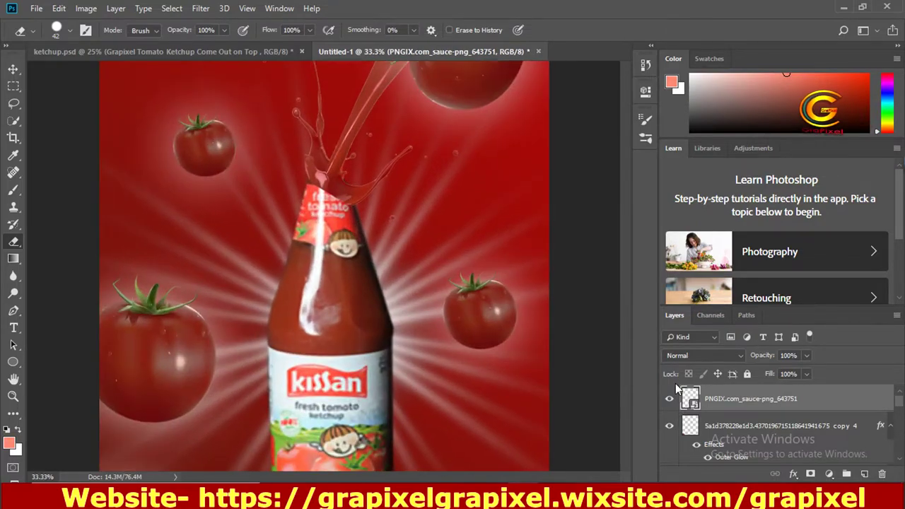
key(ctrl+plus)
key(ctrl+plus)
drag(623, 302, 618, 412)
drag(369, 479, 403, 479)
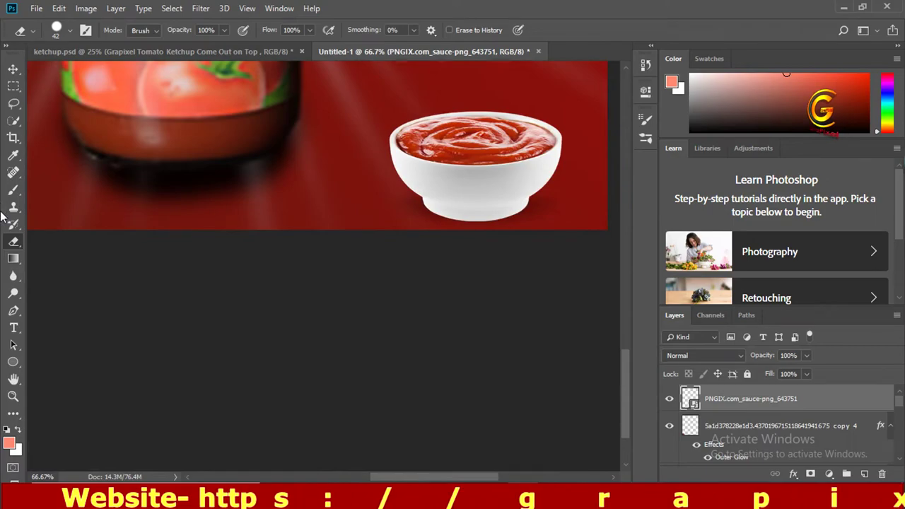
click(13, 189)
click(6, 429)
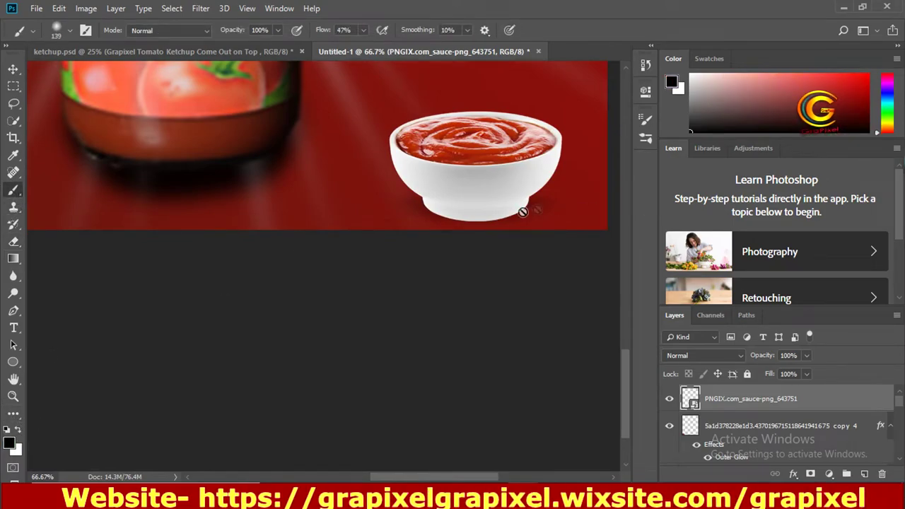
right_click(802, 406)
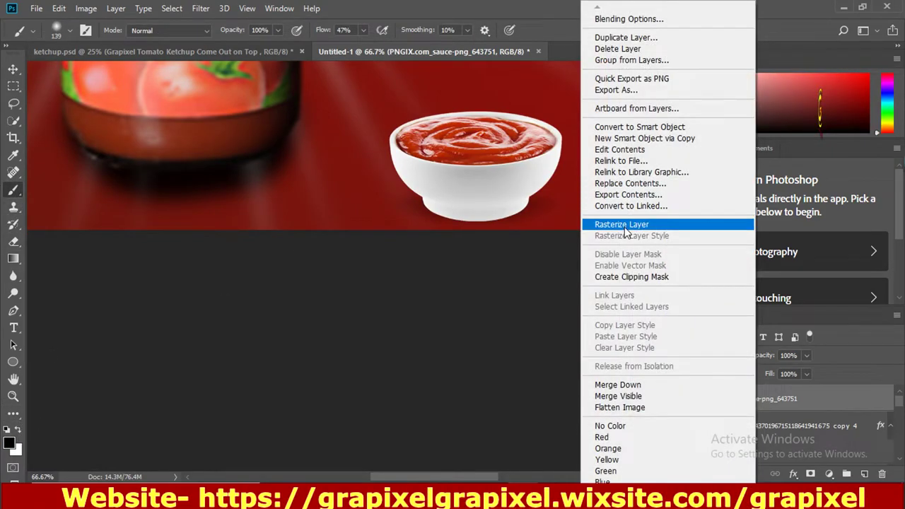
click(636, 224)
Paint a soft black shadow on a new layer beneath the sauce bowl.
click(863, 475)
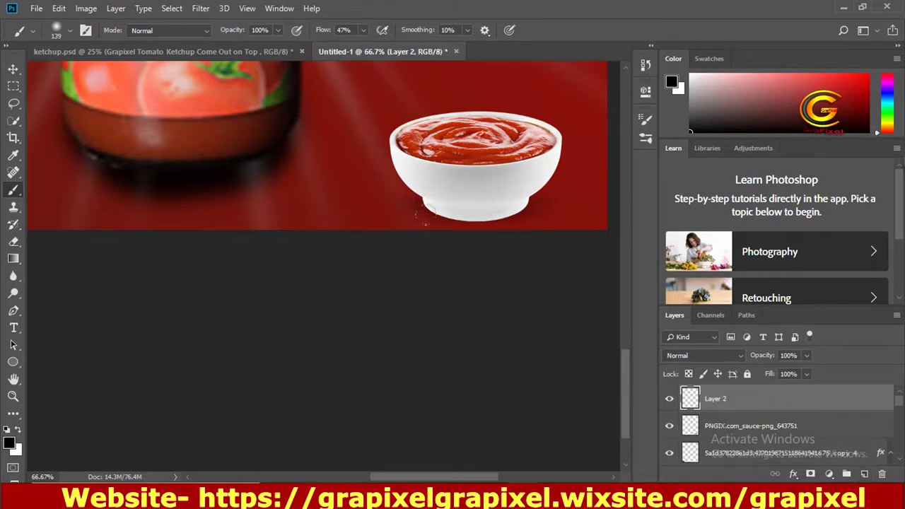
mouse_move(429, 186)
mouse_down()
mouse_move(477, 207)
mouse_move(509, 204)
mouse_move(458, 197)
mouse_move(513, 197)
mouse_up()
drag(761, 400, 765, 435)
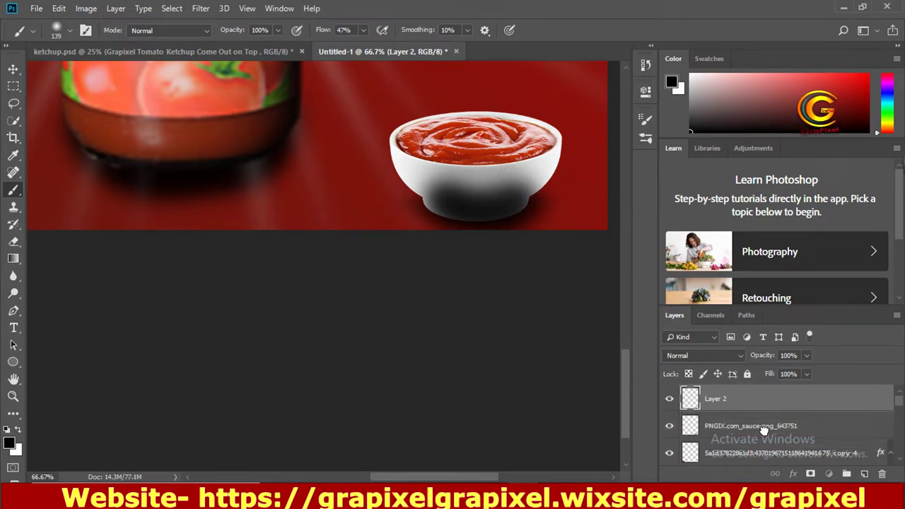
key(ctrl+minus)
key(ctrl+minus)
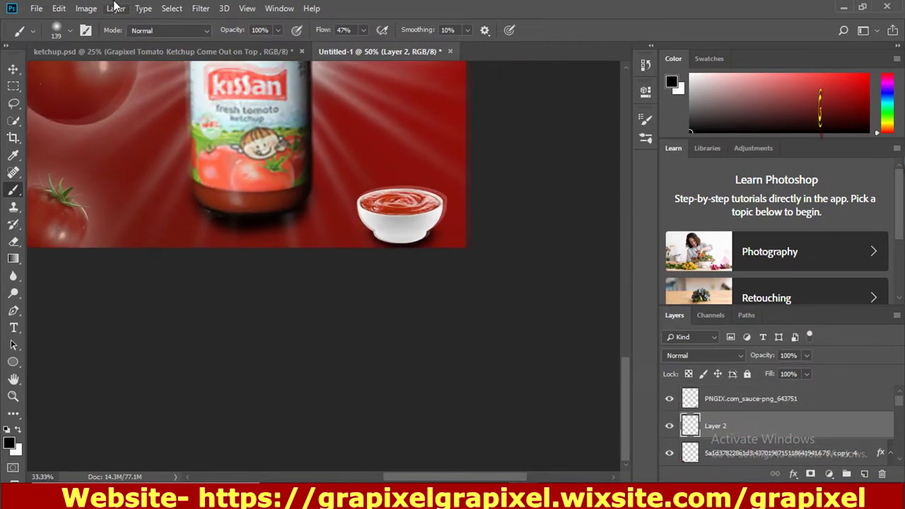
key(ctrl+minus)
key(ctrl+minus)
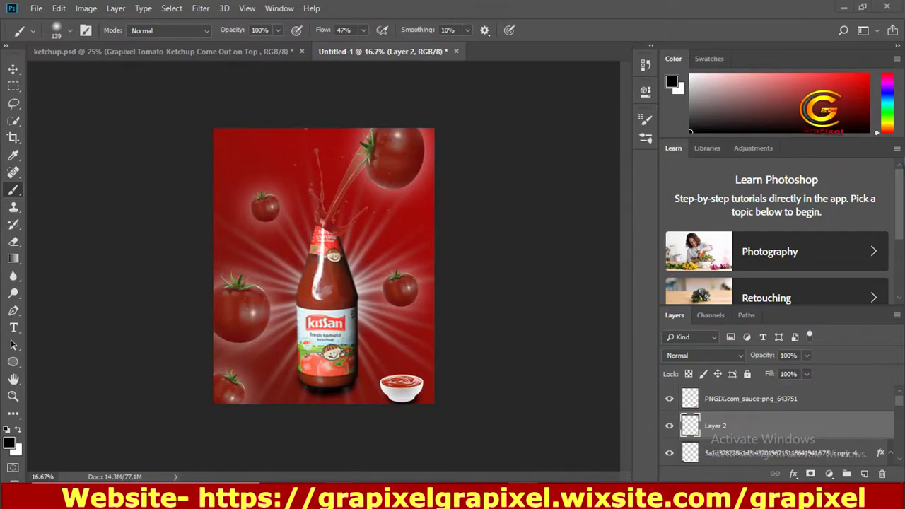
click(399, 461)
click(304, 106)
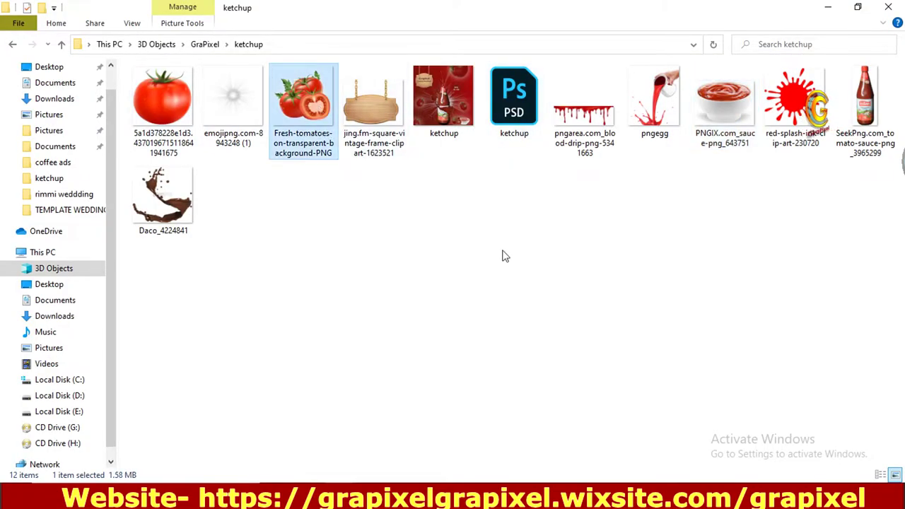
Place the Fresh-tomatoes image left of the bowl, layered above it, with an Outer Glow.
drag(521, 451, 367, 384)
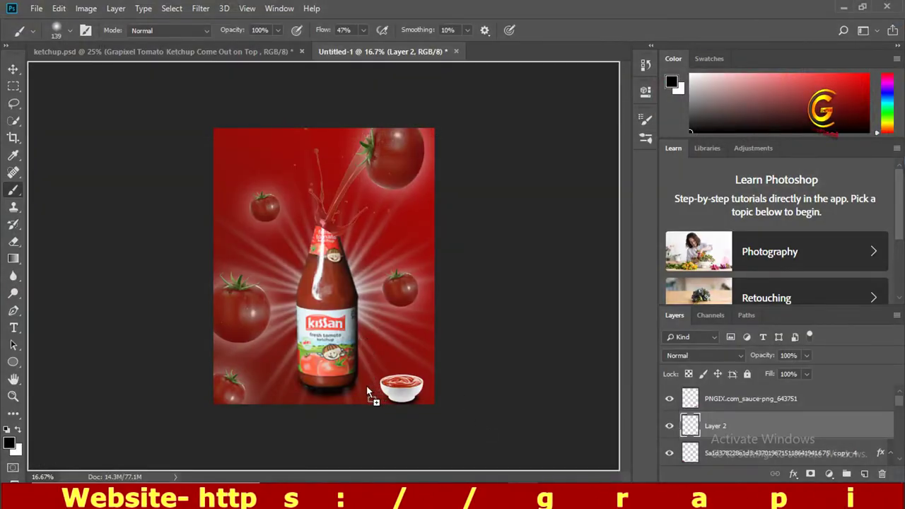
mouse_move(433, 128)
mouse_down()
mouse_move(271, 326)
mouse_move(250, 336)
mouse_move(385, 395)
mouse_move(375, 393)
mouse_up()
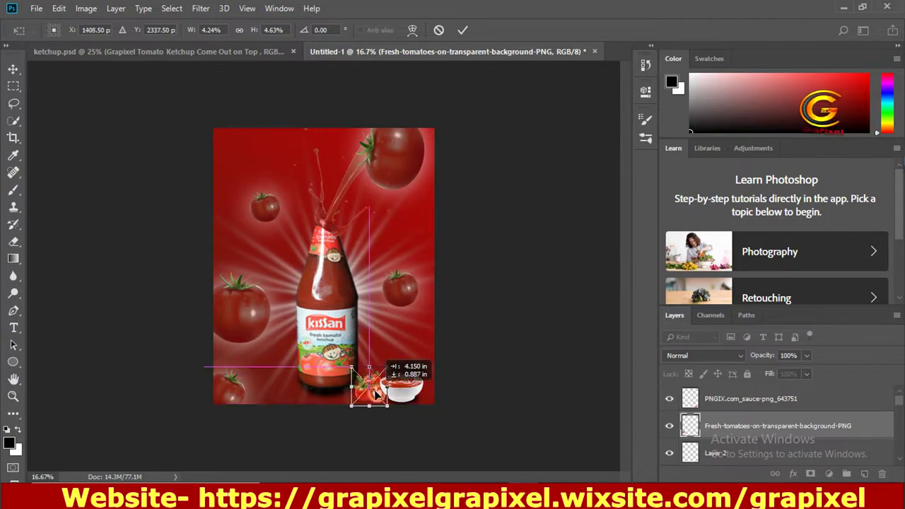
key(Return)
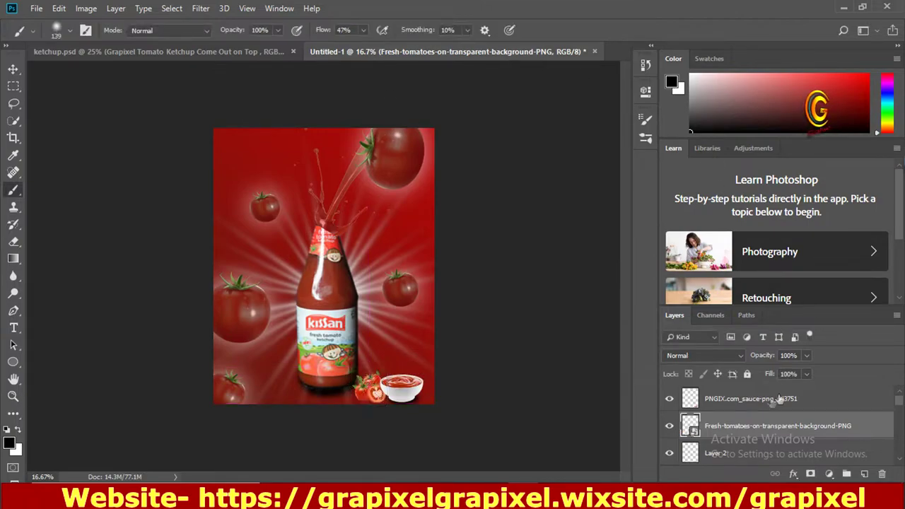
drag(760, 425, 769, 392)
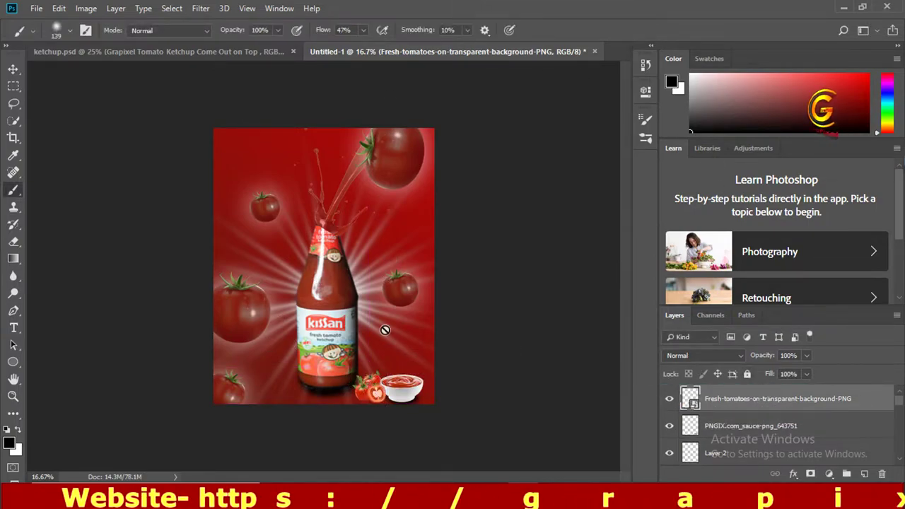
click(793, 473)
click(820, 458)
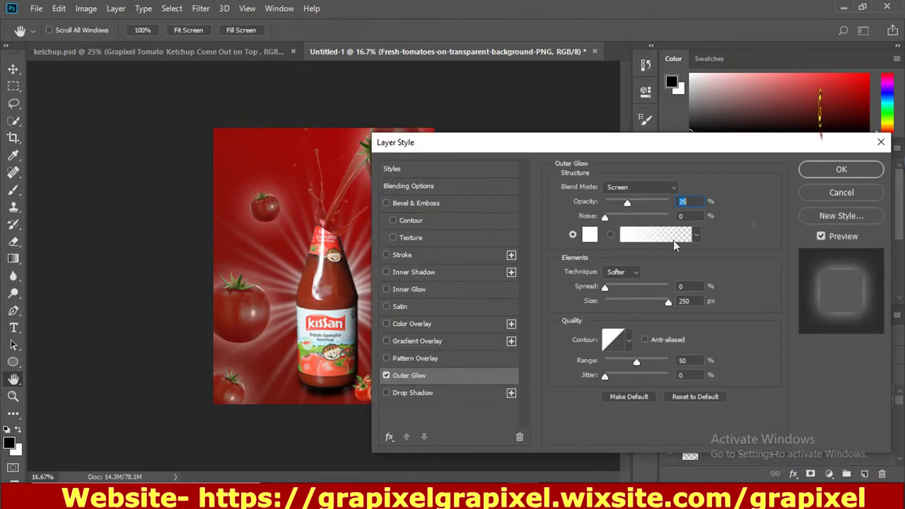
click(840, 170)
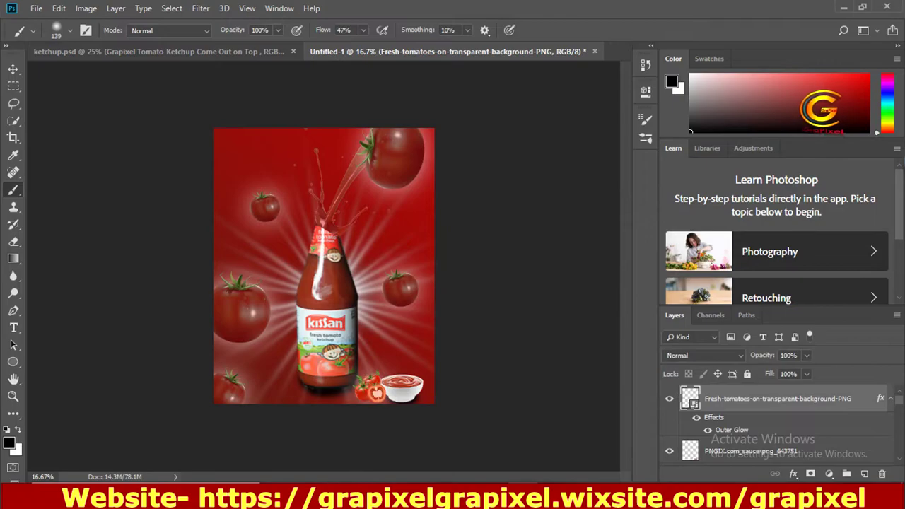
click(290, 428)
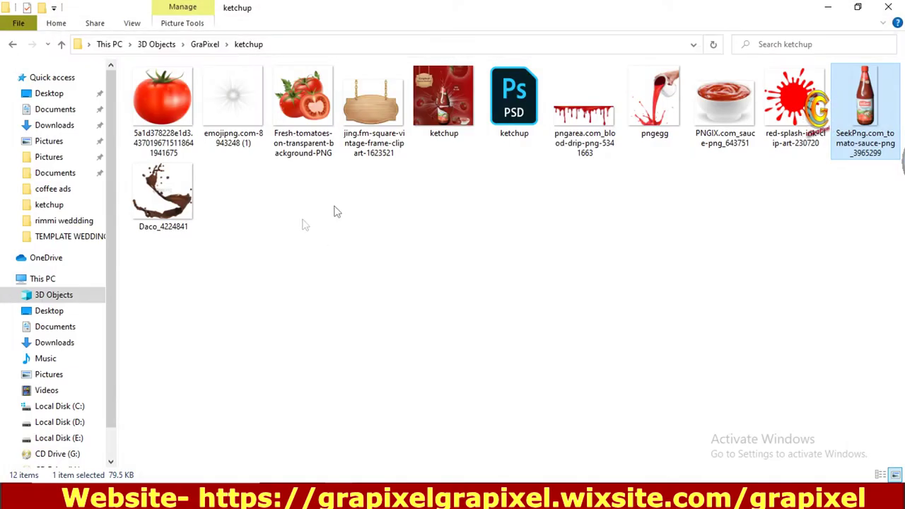
Drop the jing.fm wooden sign onto the poster, shrunk to about 23% by 24%, at the top-left edge.
drag(382, 116, 652, 400)
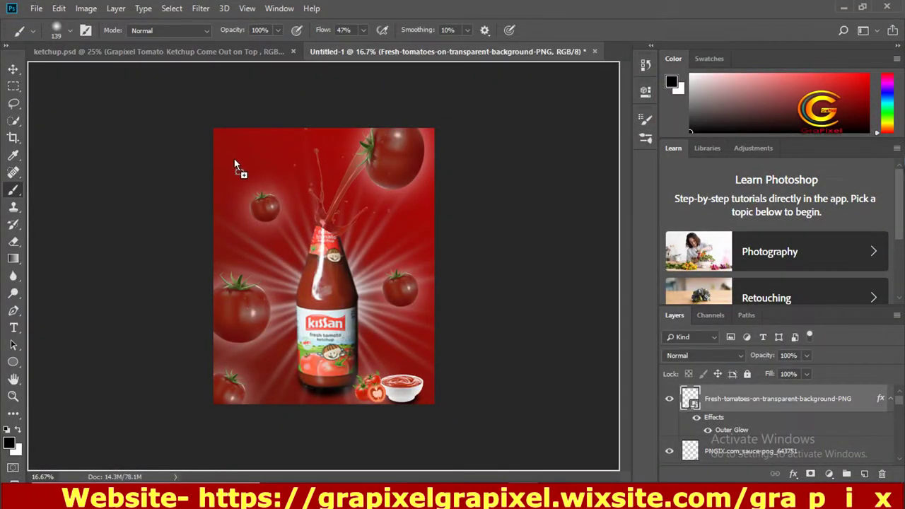
drag(652, 399, 235, 165)
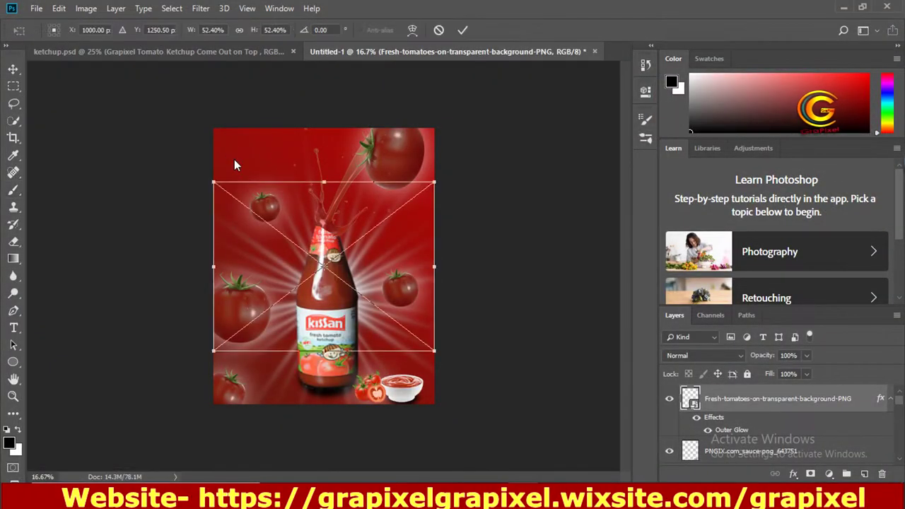
drag(434, 267, 310, 267)
drag(260, 213, 259, 164)
drag(265, 297, 299, 203)
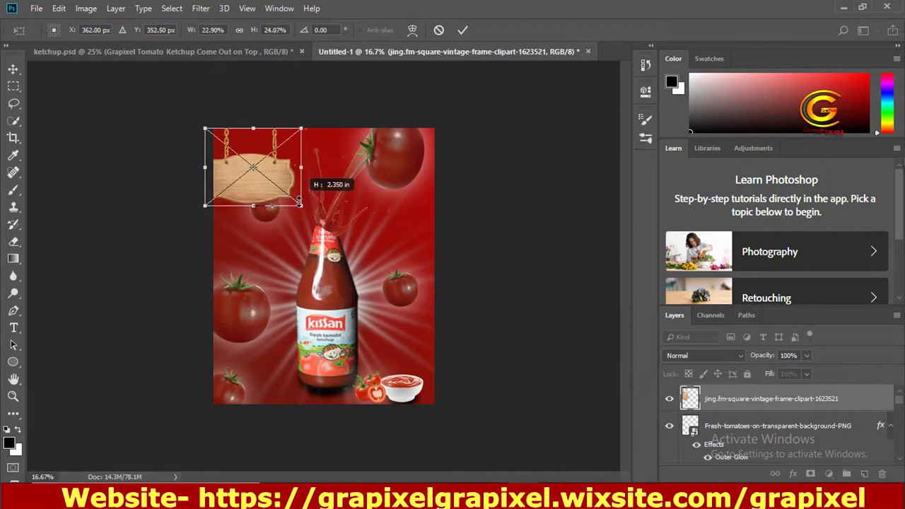
drag(282, 167, 291, 167)
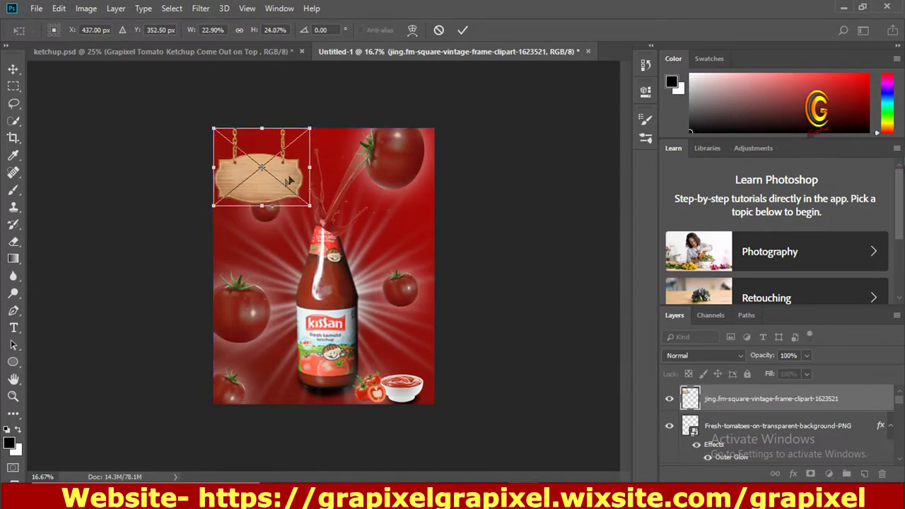
key(Return)
key(b)
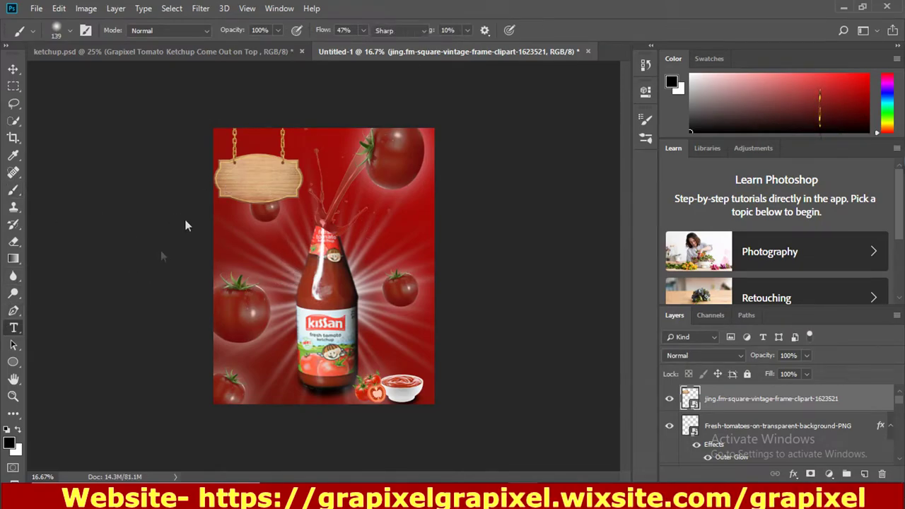
Type 'Grapixel' in a text box on the sign and set the Tomato Ketchup line to 16 pt.
key(t)
drag(224, 164, 298, 200)
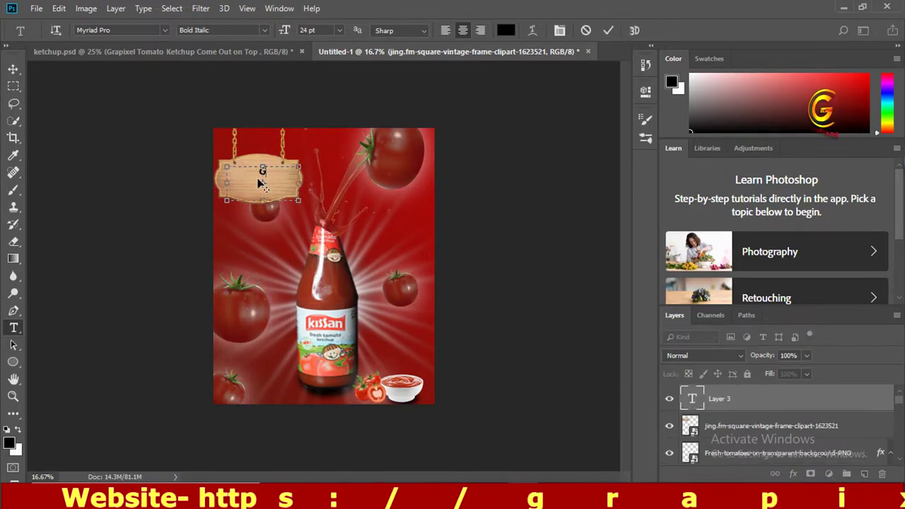
text(Grapixel)
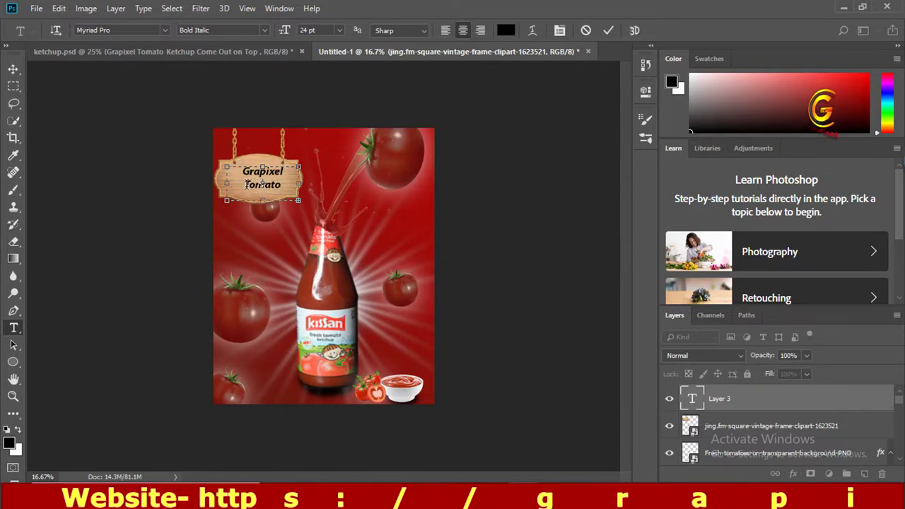
double_click(262, 184)
click(339, 30)
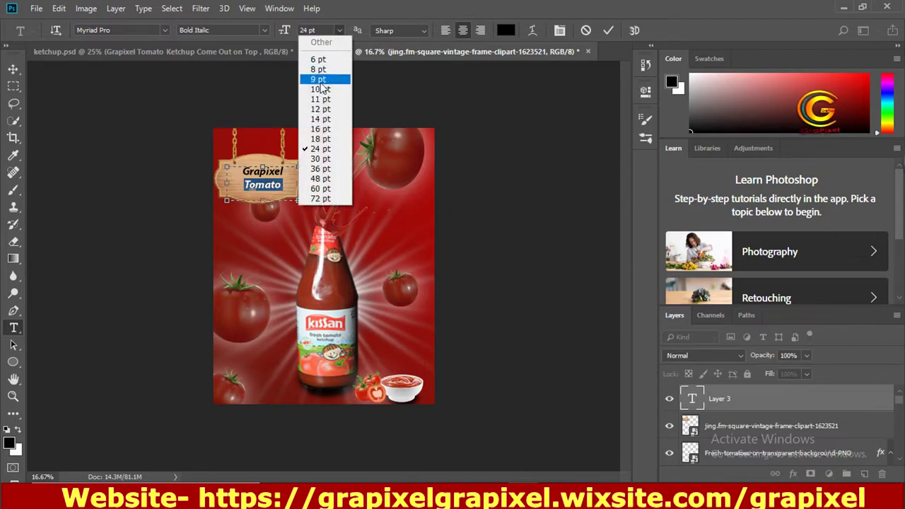
click(324, 134)
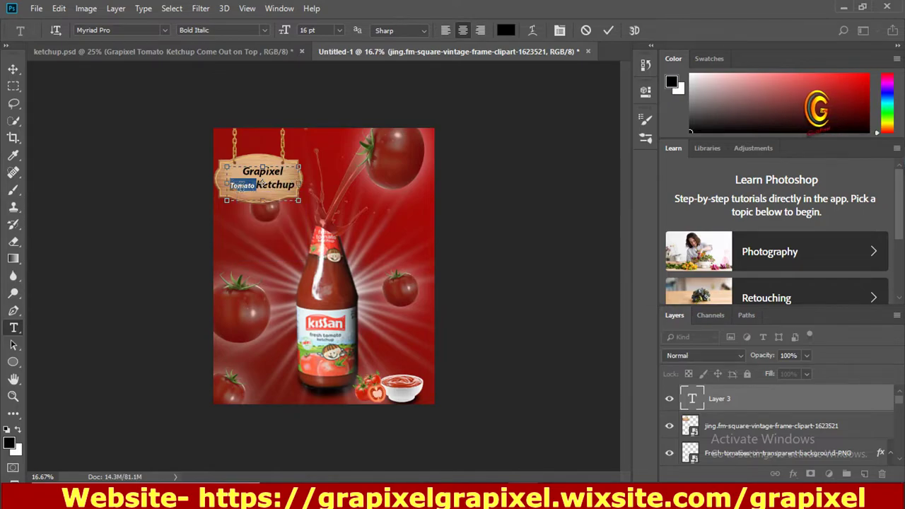
drag(234, 186, 297, 185)
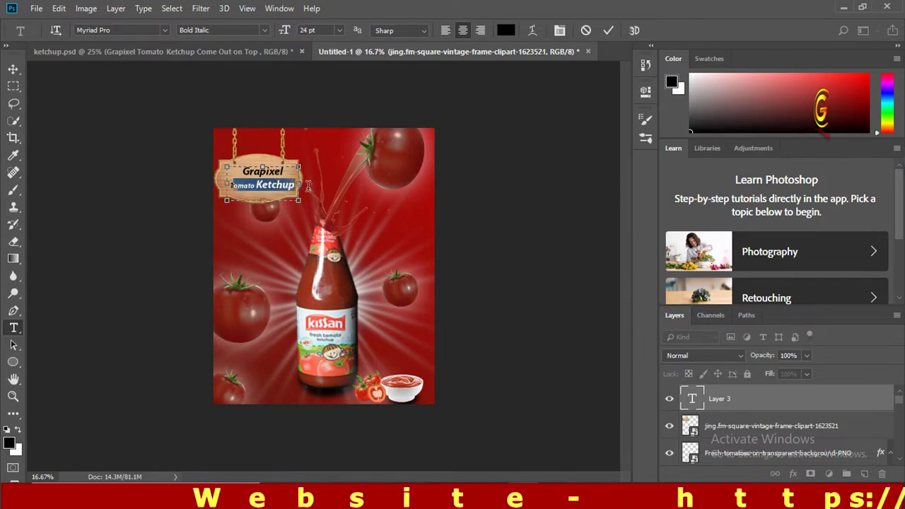
click(339, 30)
click(317, 129)
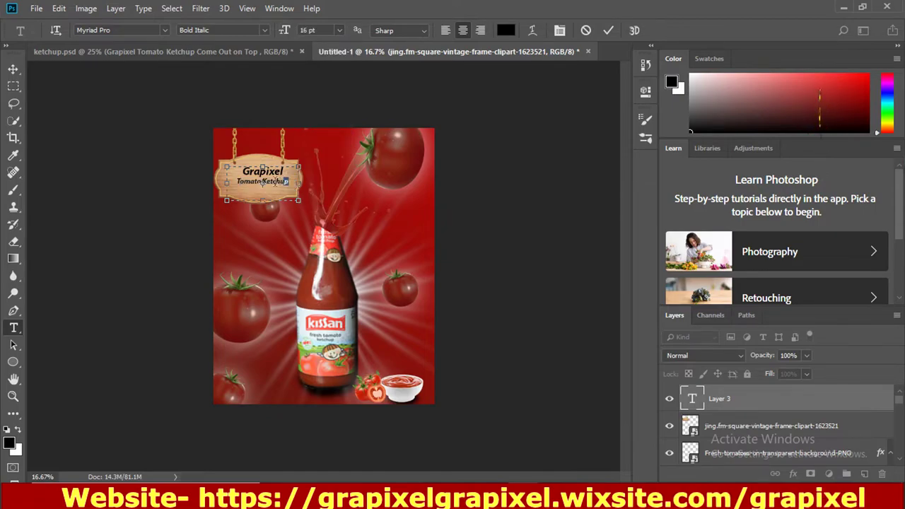
Colour the sign text dark red and commit it.
click(505, 30)
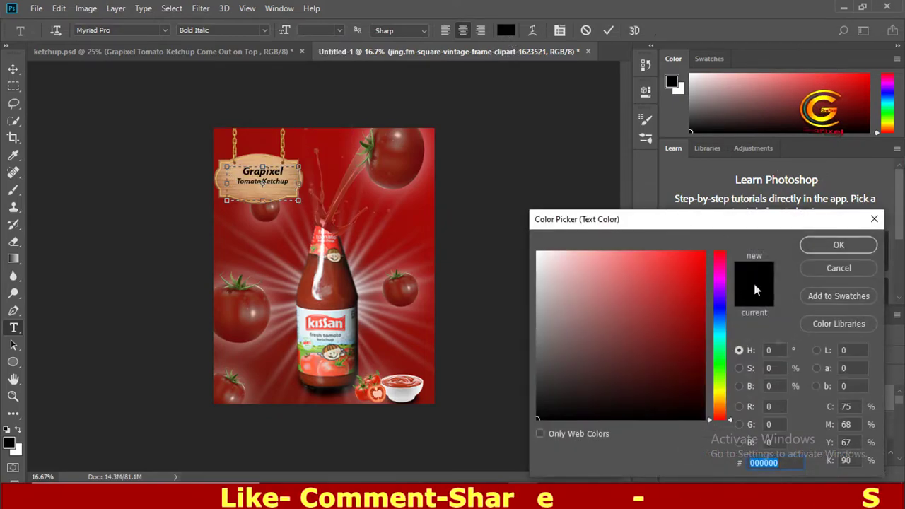
click(671, 360)
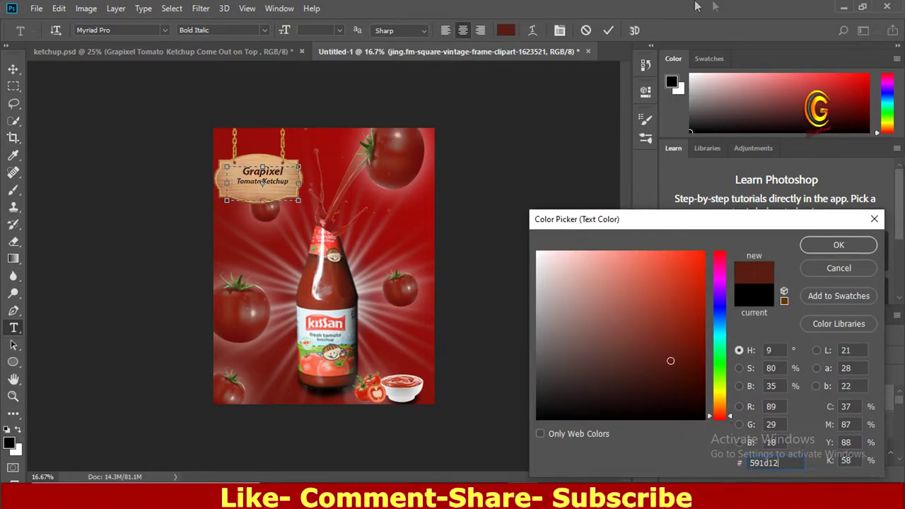
click(839, 245)
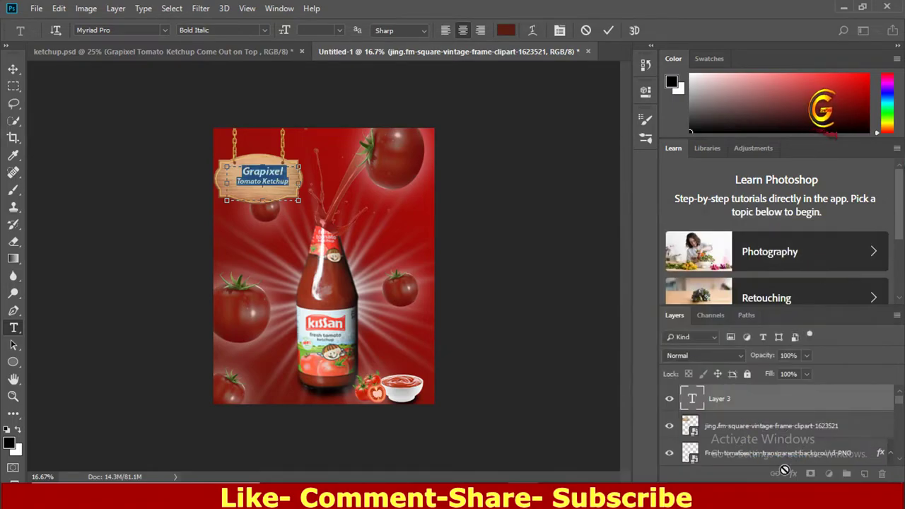
click(750, 403)
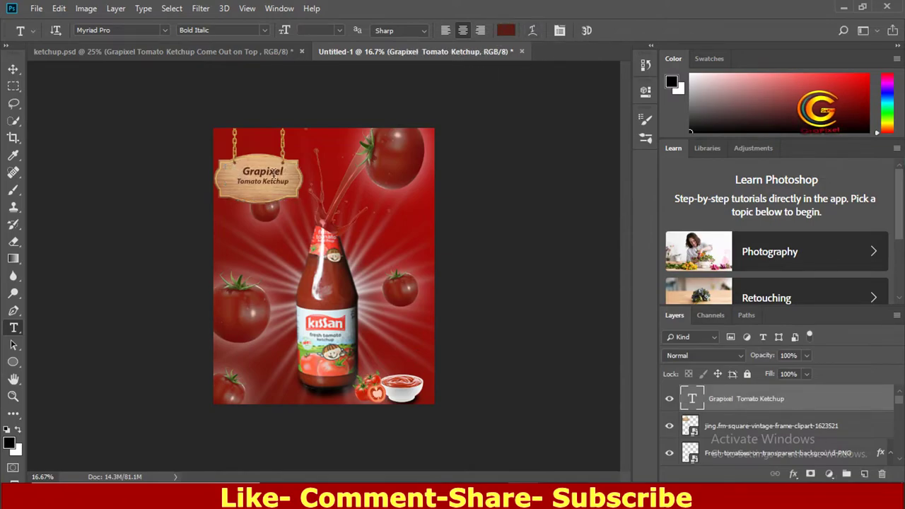
Move the sign text up and left so it sits centred on the board.
key(ctrl+t)
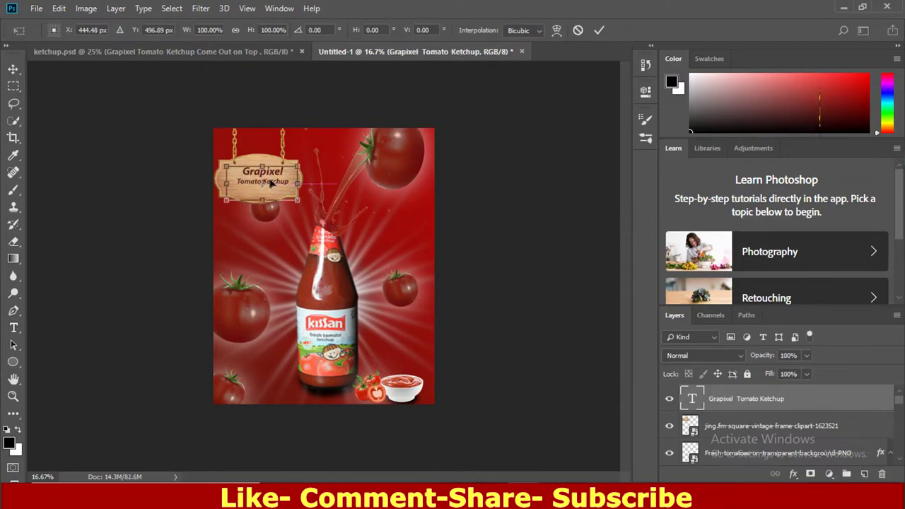
drag(269, 182, 275, 179)
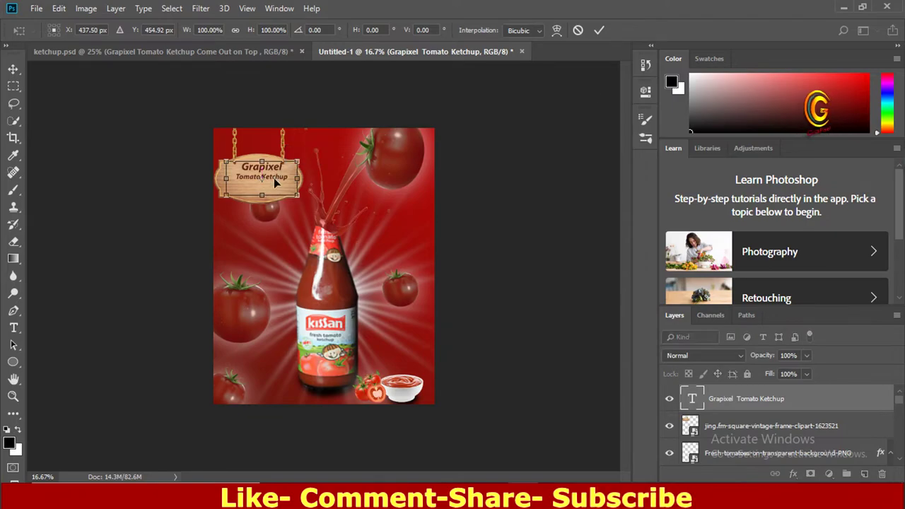
key(ctrl+plus)
key(ctrl+plus)
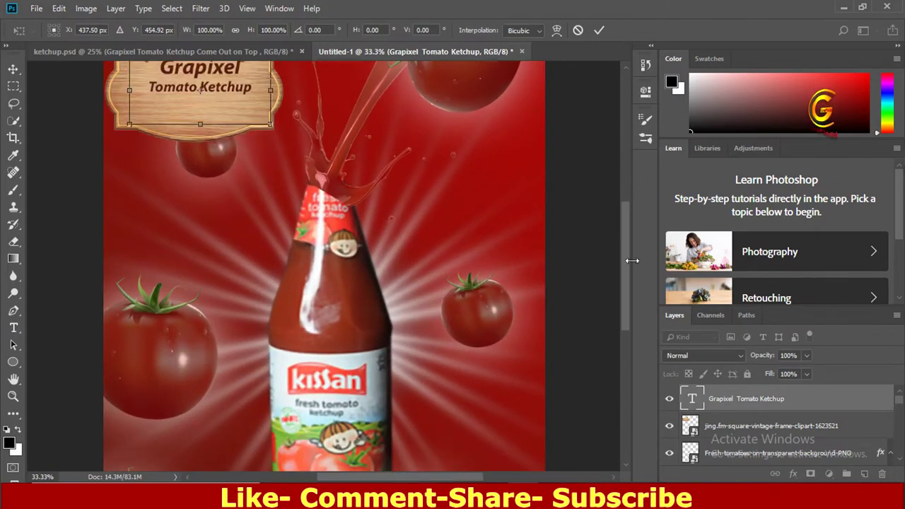
drag(630, 265, 625, 250)
drag(227, 140, 219, 141)
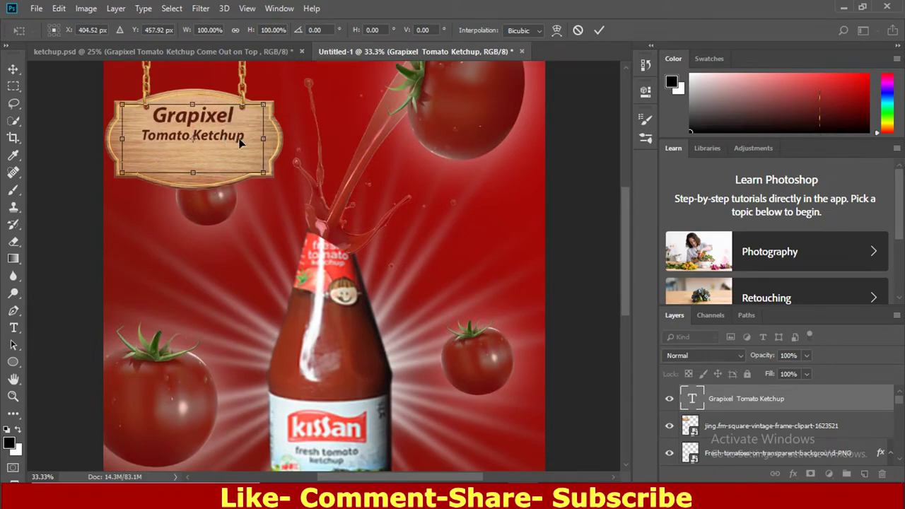
key(Return)
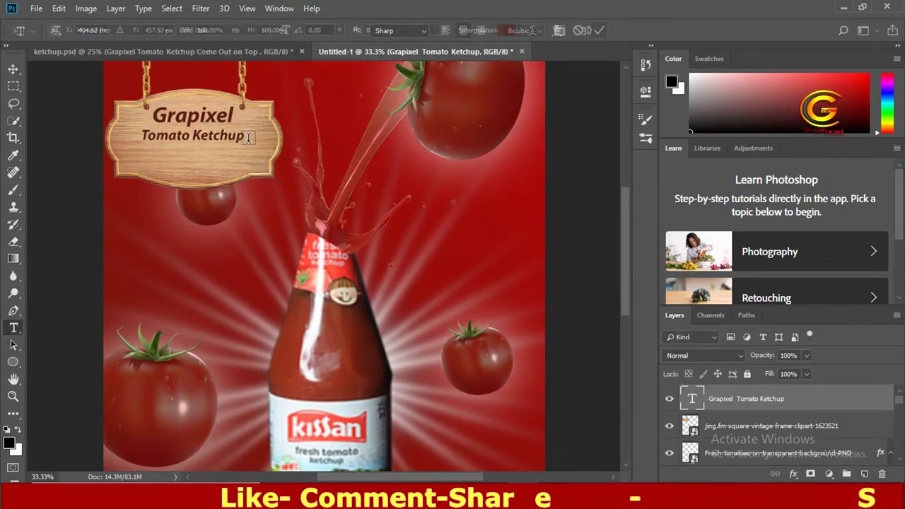
Add a new line 'Call for ads' under Tomato Ketchup in the sign text.
click(248, 137)
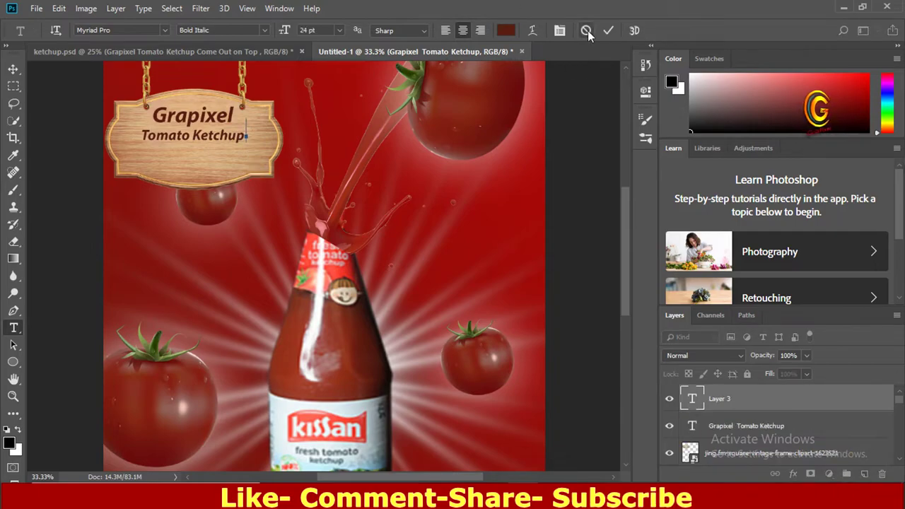
key(Escape)
click(200, 205)
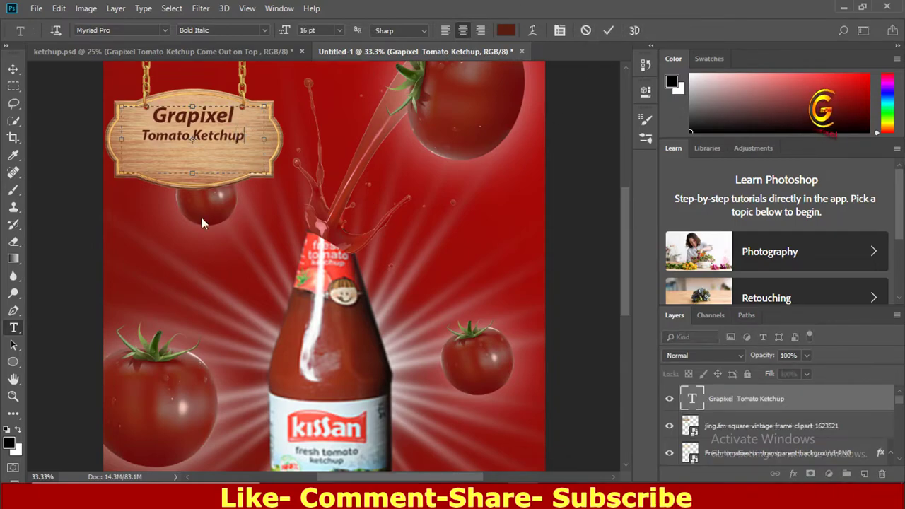
key(Return)
text(Camm)
key(BackSpace)
key(BackSpace)
text(ll )
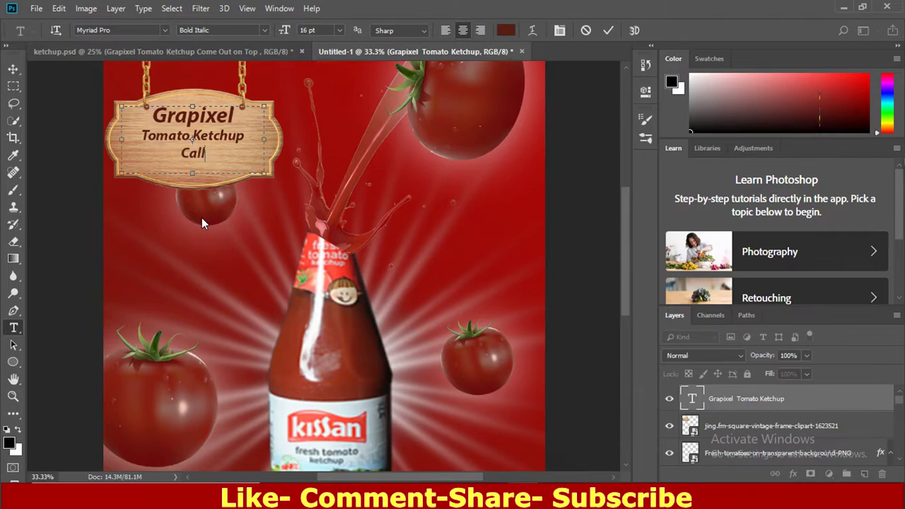
text(for ads)
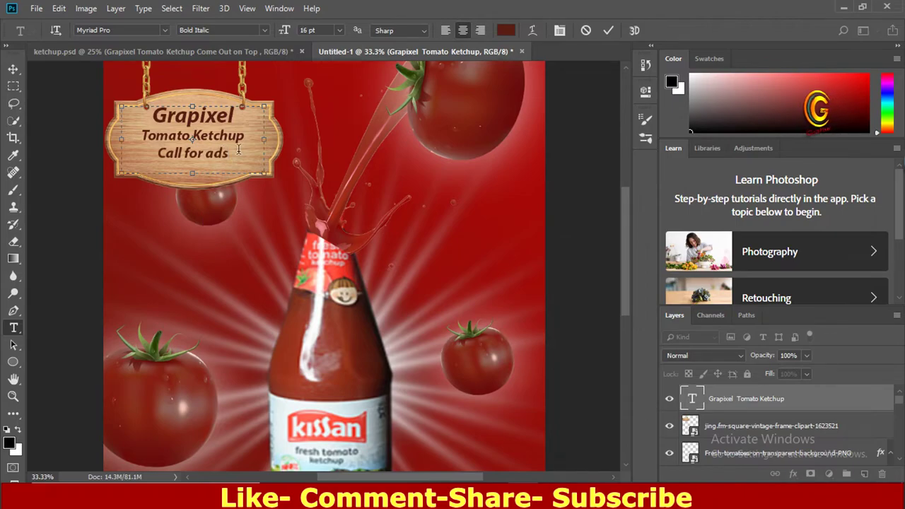
Make the Call for ads line white and add Bevel & Emboss to the sign text.
drag(229, 154, 160, 155)
click(505, 30)
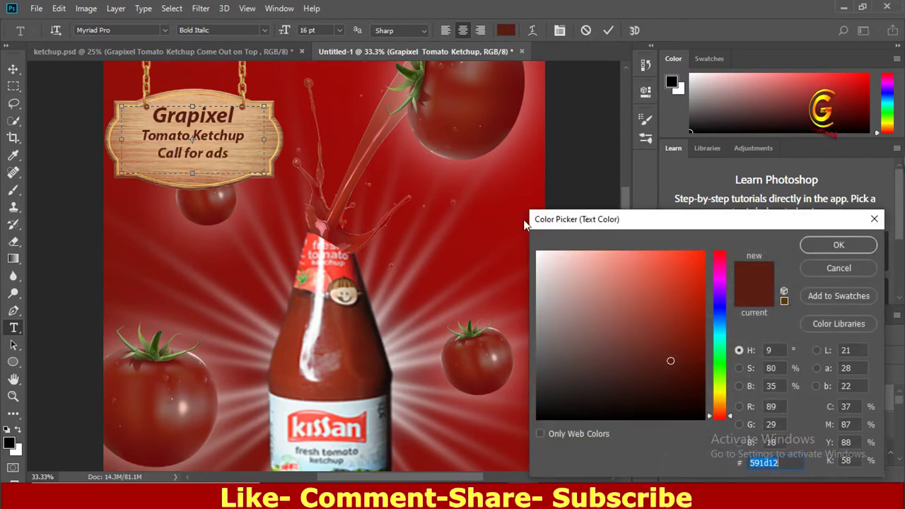
click(537, 255)
click(836, 246)
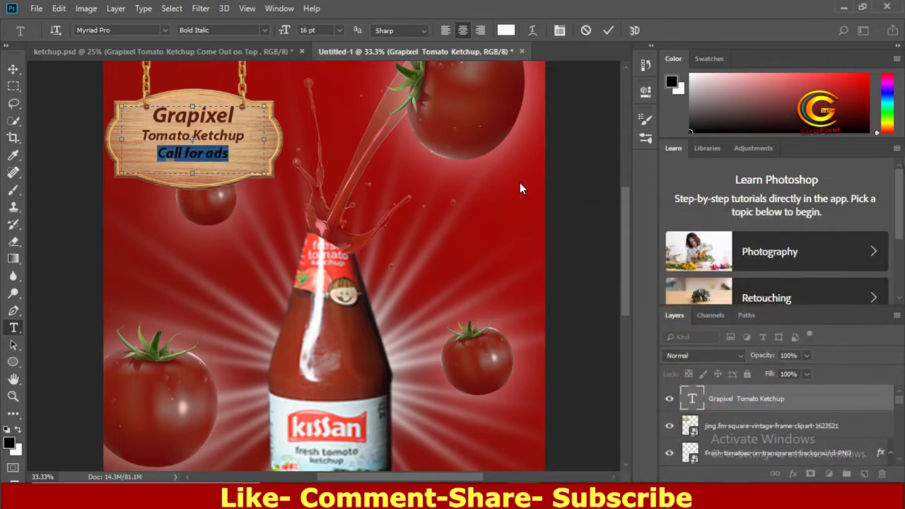
click(602, 31)
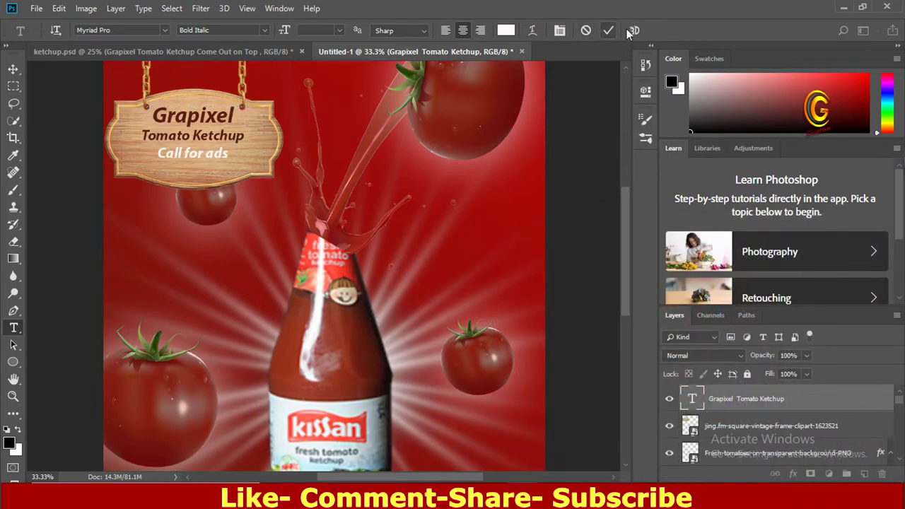
click(793, 474)
click(815, 367)
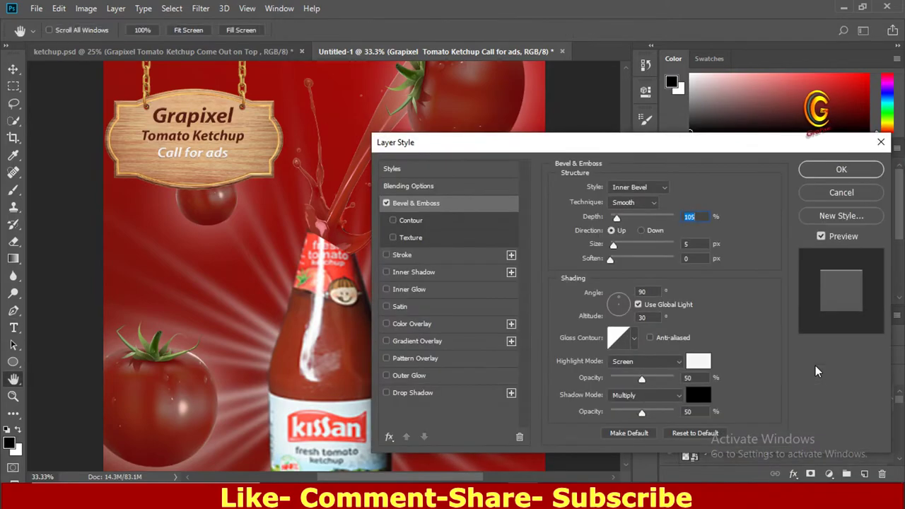
Confirm the Bevel & Emboss and enlarge the Call for ads line to 18 pt.
click(827, 171)
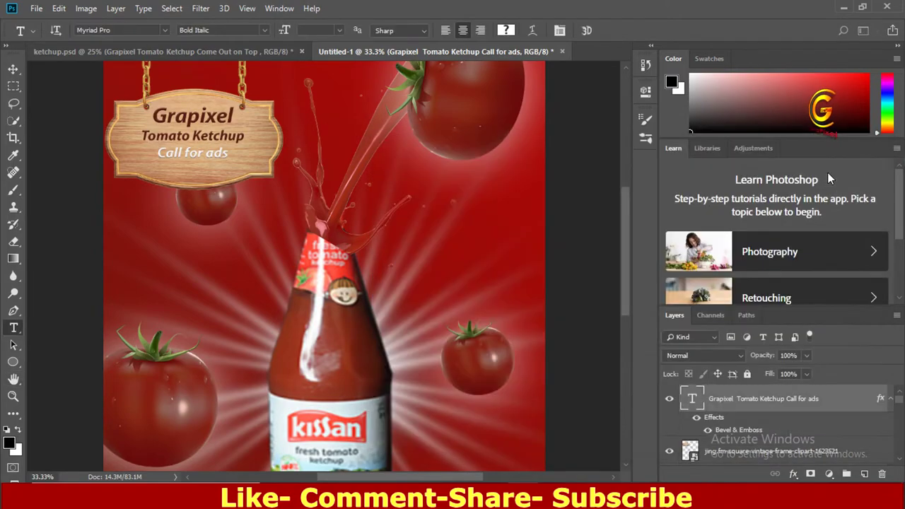
key(ctrl+minus)
key(ctrl+minus)
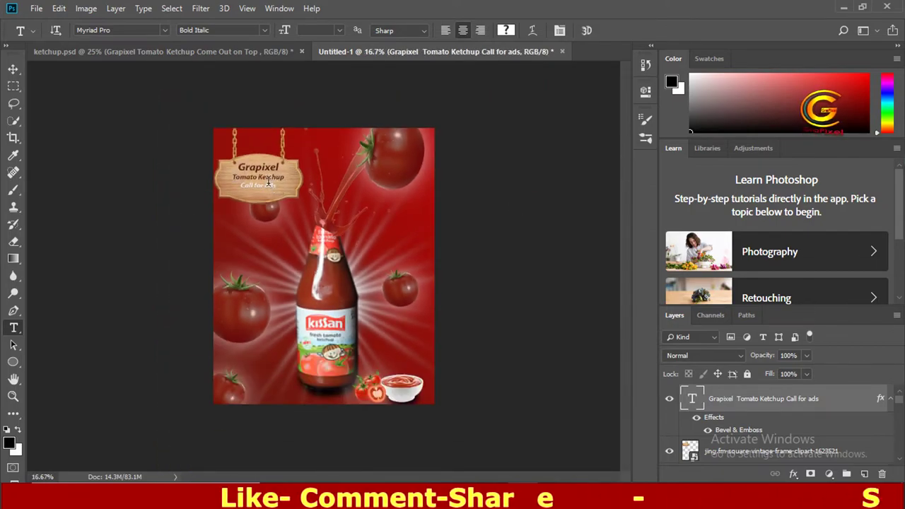
click(268, 182)
key(ctrl+plus)
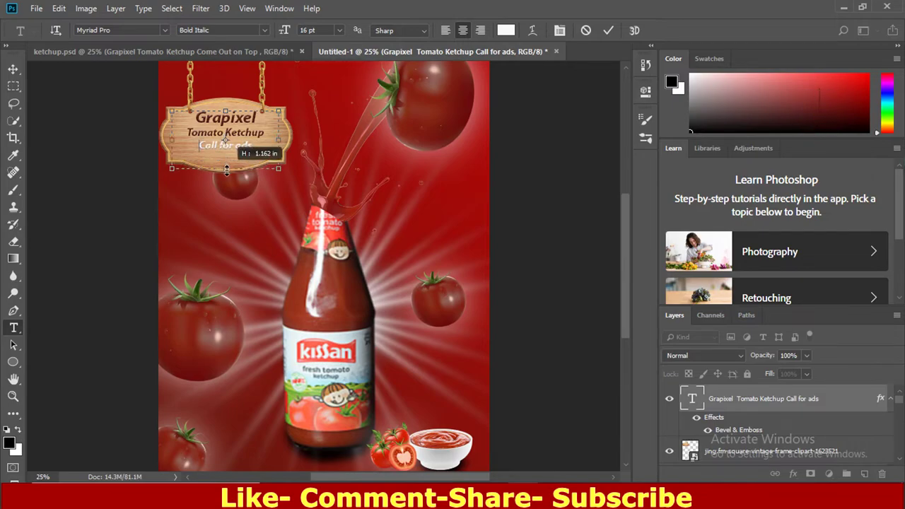
drag(226, 170, 226, 175)
drag(200, 145, 253, 145)
click(339, 30)
click(318, 141)
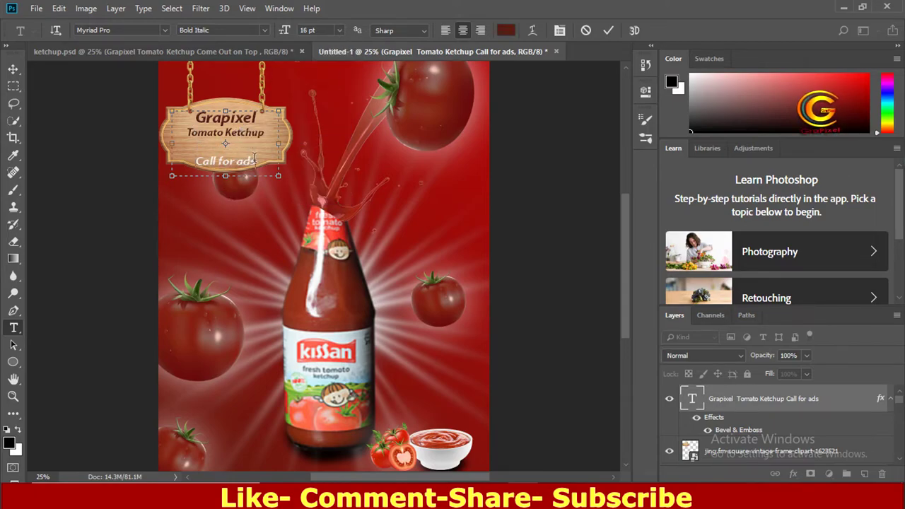
click(608, 31)
Shift the sign text up and left to centre it on the wooden board.
key(ctrl+t)
drag(223, 165, 217, 159)
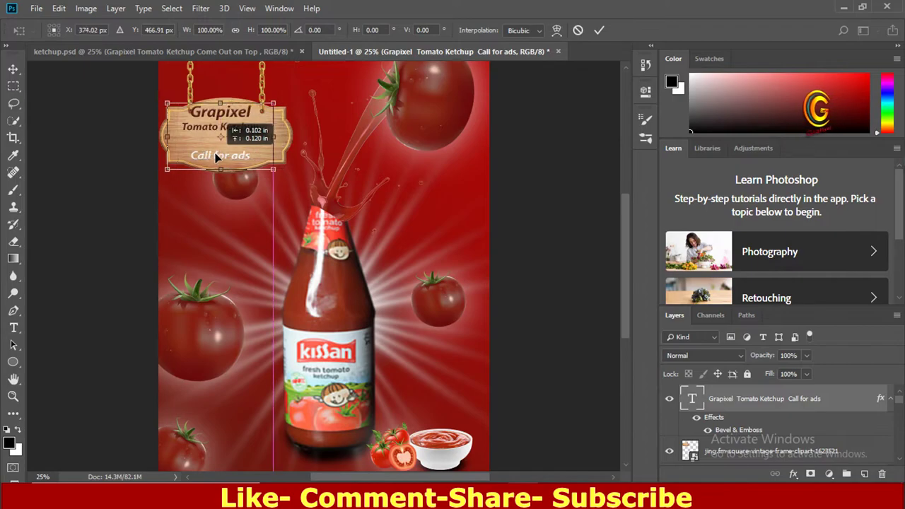
drag(217, 157, 218, 157)
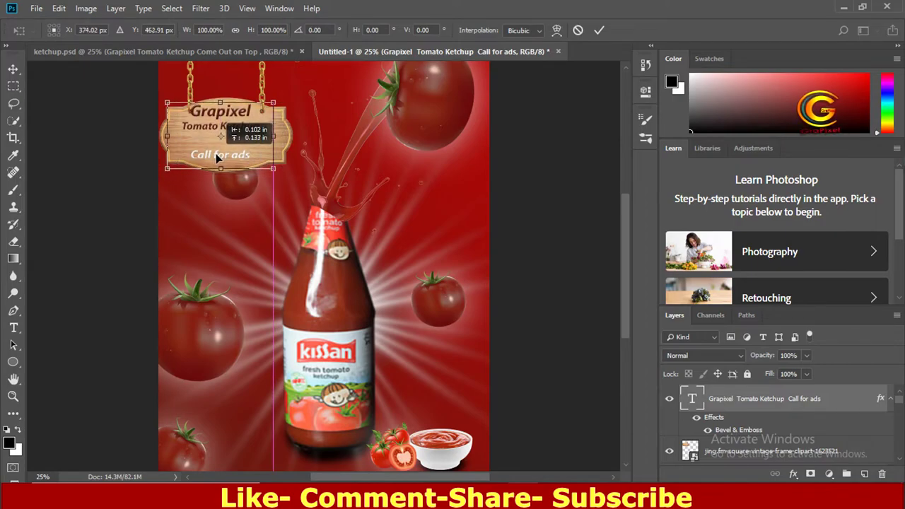
drag(217, 157, 207, 157)
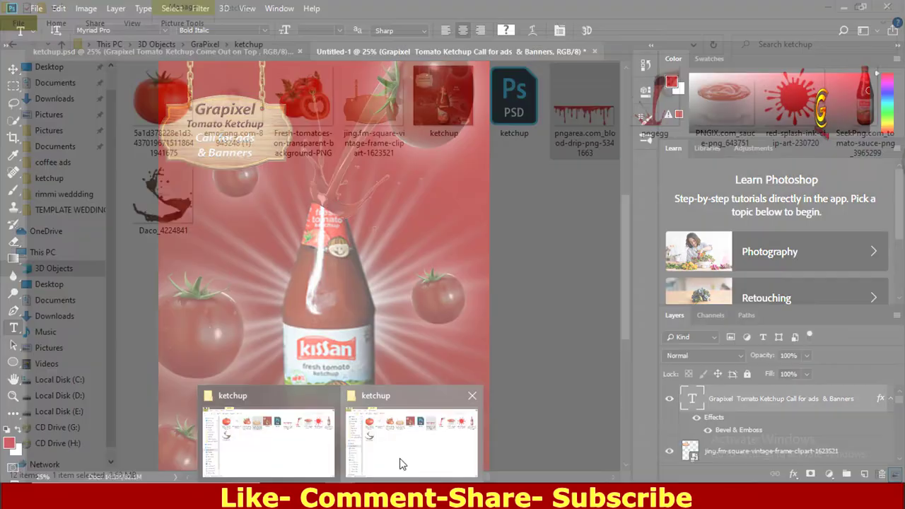
Drag the Daco_4224841 splash image from the ketchup folder onto the poster.
click(255, 432)
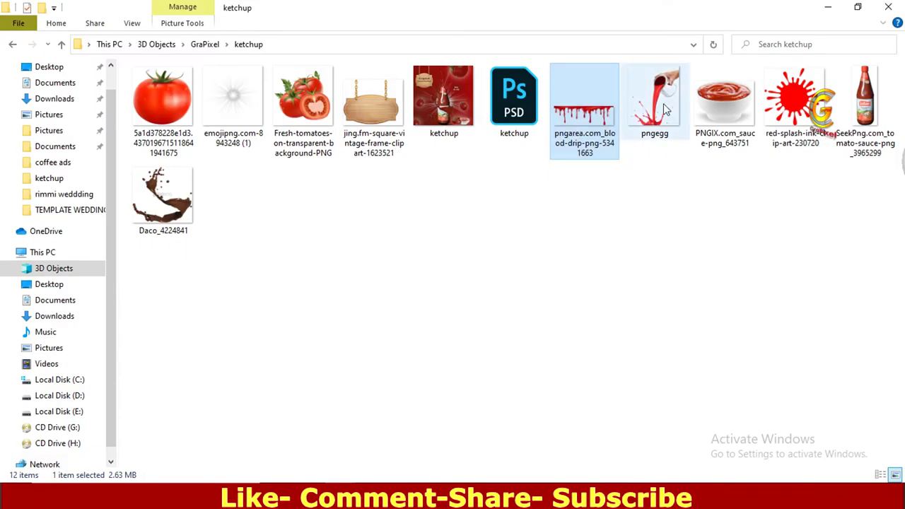
drag(163, 198, 529, 466)
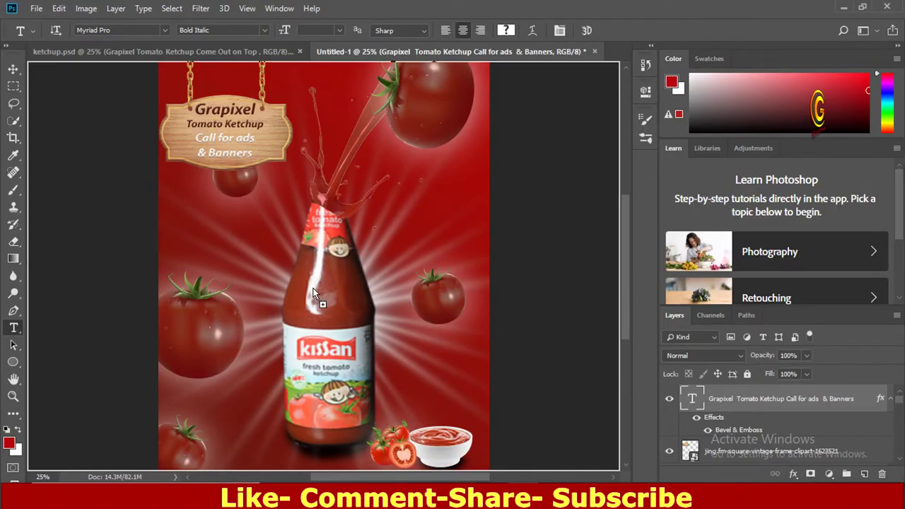
mouse_move(529, 467)
mouse_down()
mouse_move(380, 325)
mouse_move(389, 321)
mouse_move(387, 335)
mouse_move(344, 317)
mouse_up()
Scale the splash to about 48%, wrap it around the bottle, commit, and rasterize it.
drag(421, 126, 366, 177)
mouse_move(327, 277)
mouse_down()
mouse_move(353, 276)
mouse_move(367, 287)
mouse_up()
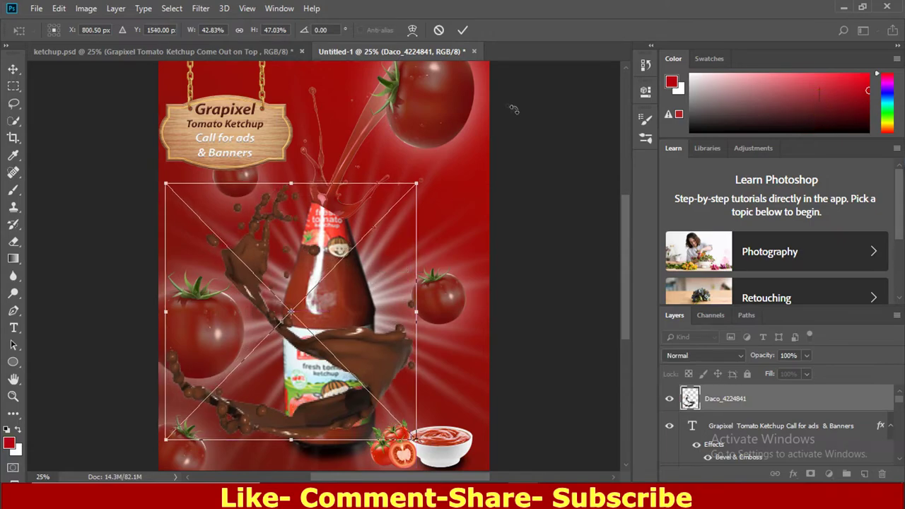
click(461, 32)
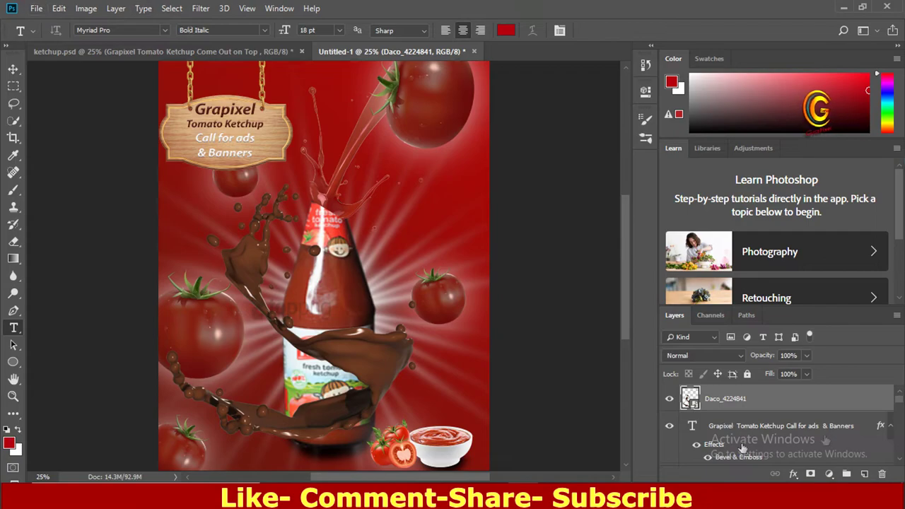
right_click(776, 398)
click(680, 168)
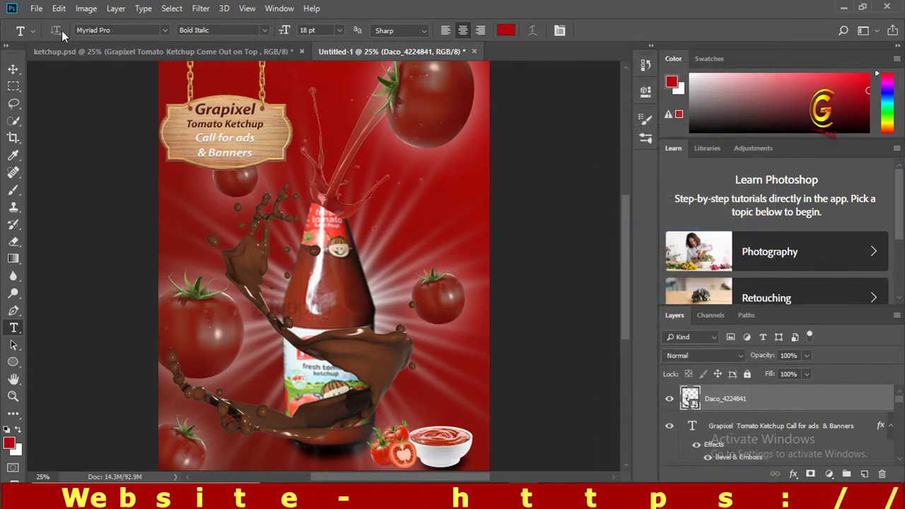
Use Replace Color to turn the sampled brown splash into dark red 591d12.
click(86, 10)
mouse_move(106, 43)
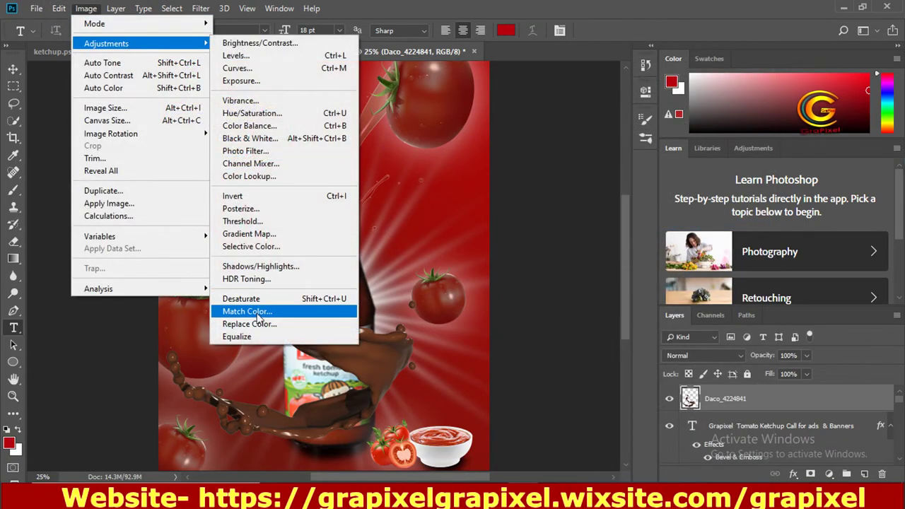
click(249, 324)
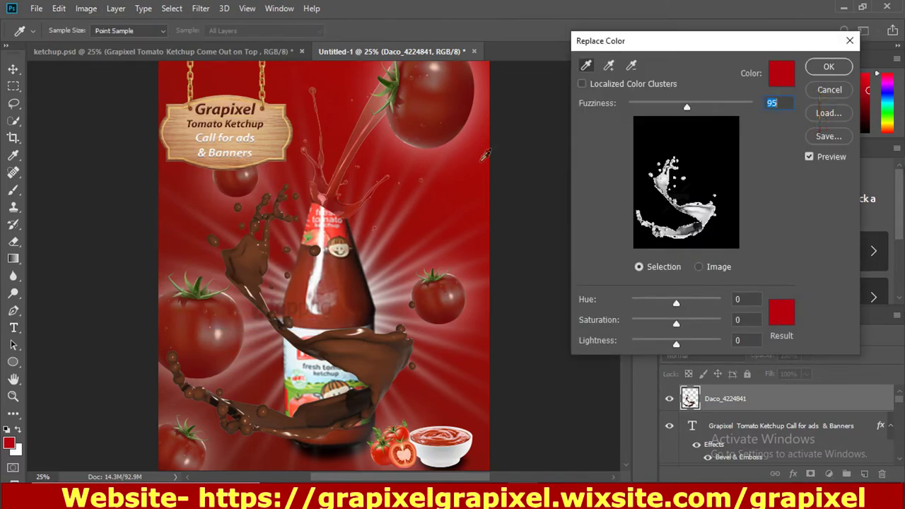
click(365, 348)
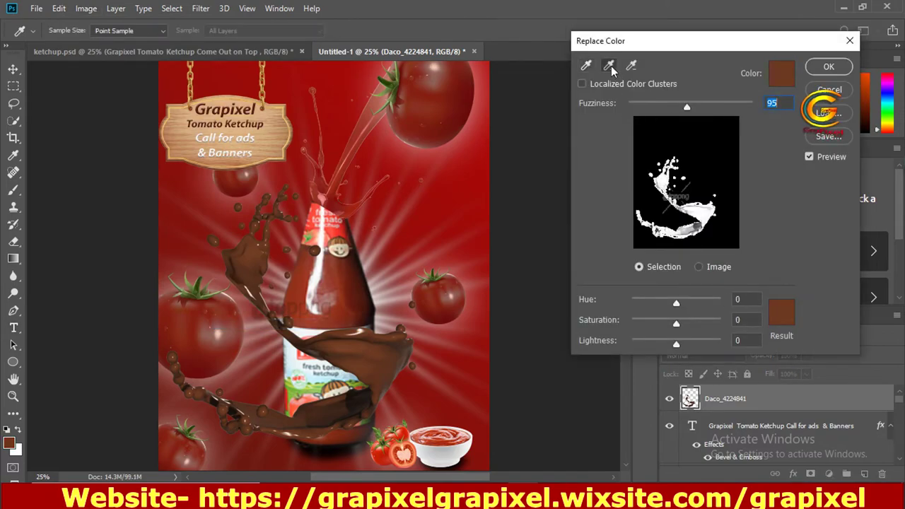
click(340, 410)
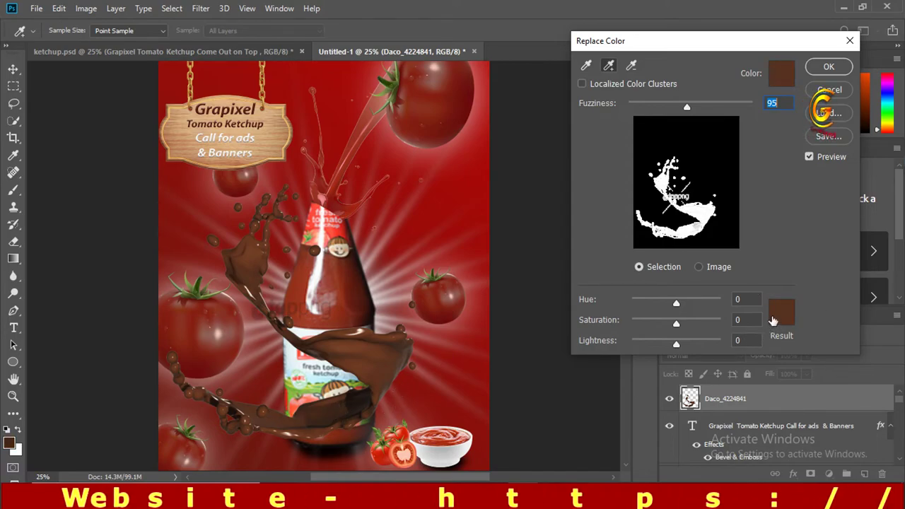
click(781, 313)
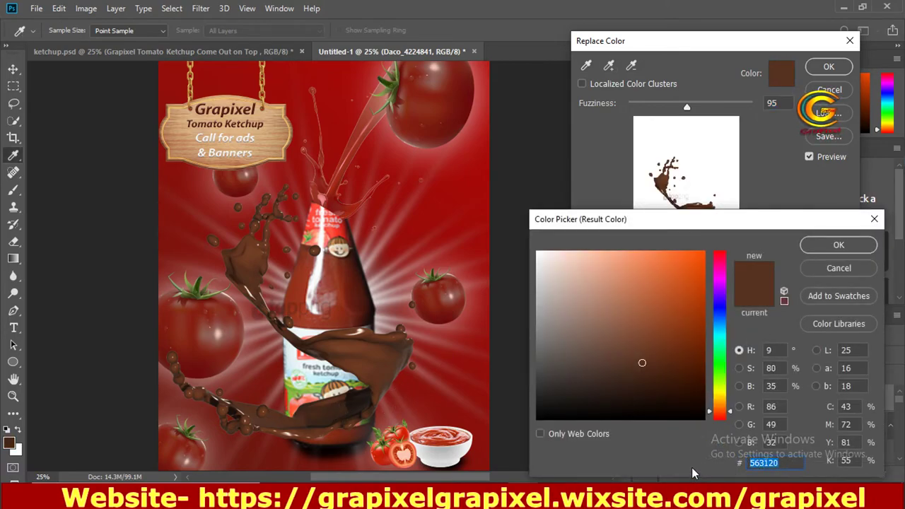
text(591d12)
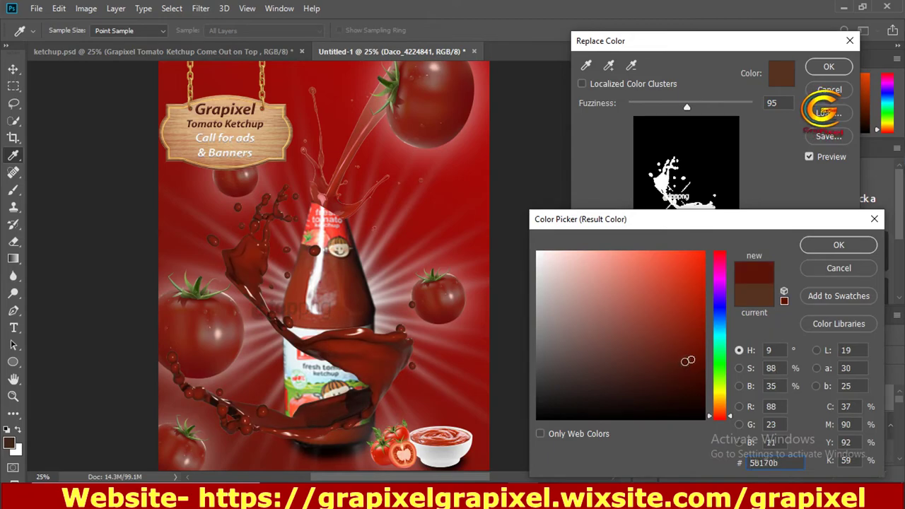
click(839, 244)
click(829, 66)
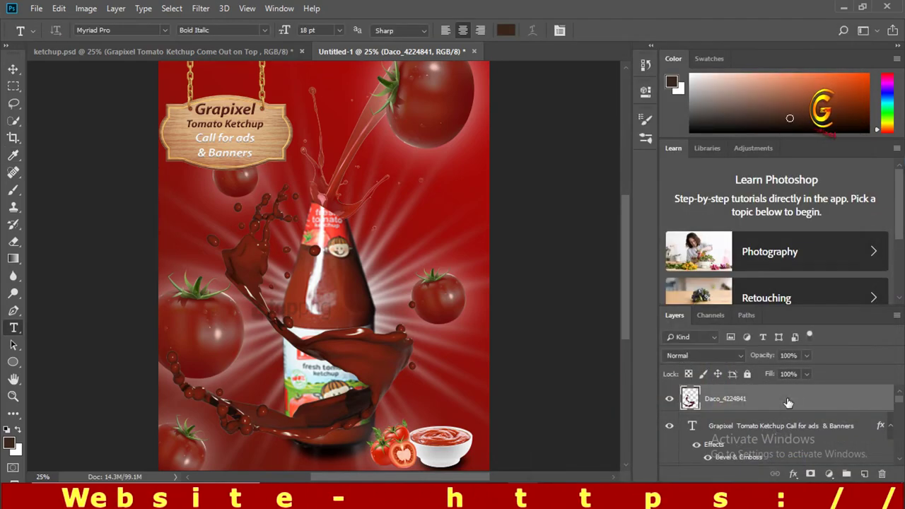
right_click(787, 400)
key(Escape)
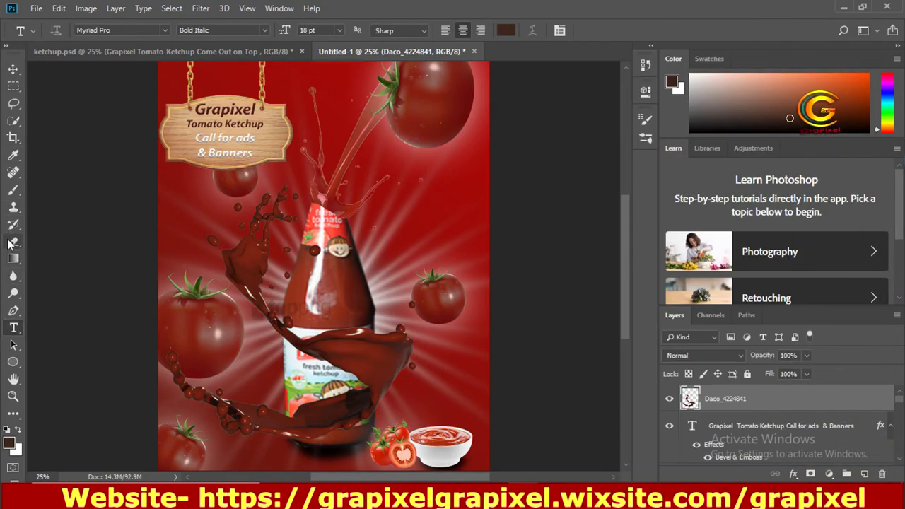
With a 92 px hard Eraser at 33.33% zoom, erase the splash over the label.
click(13, 242)
click(68, 32)
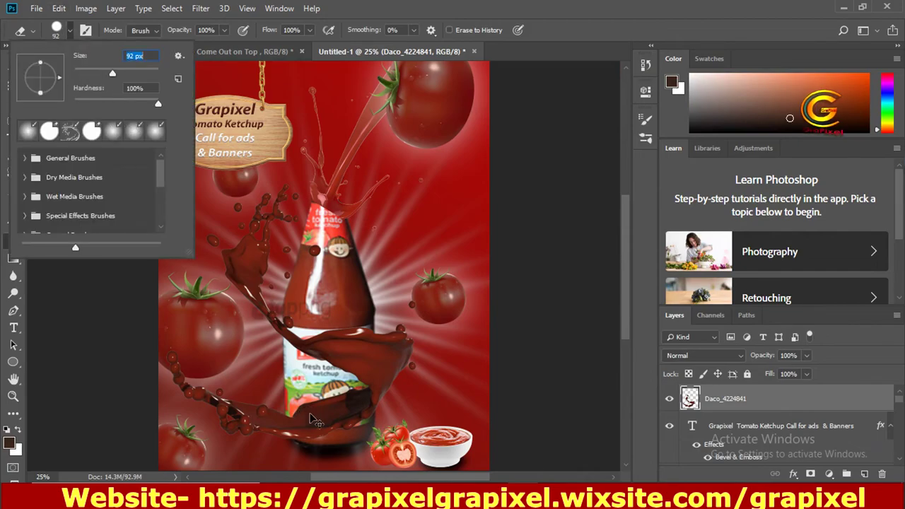
key(Escape)
key(ctrl+plus)
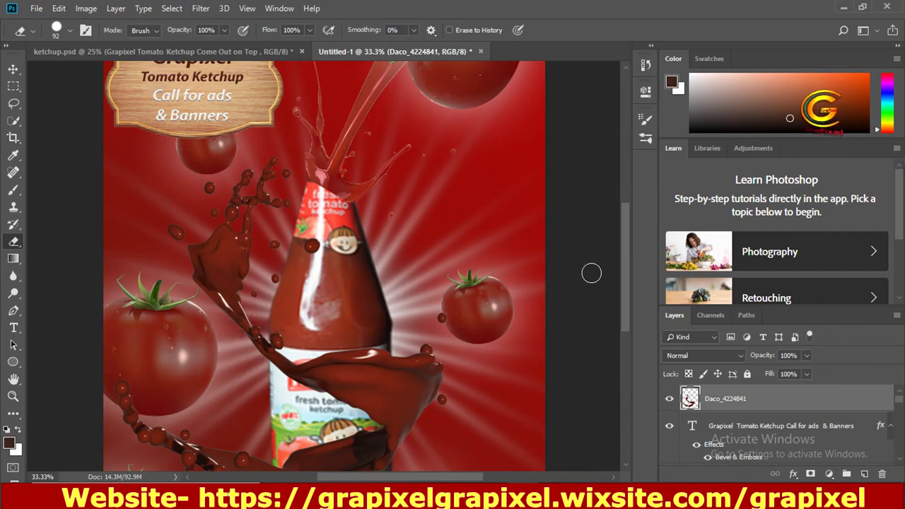
scroll(363, 317, down, 2)
scroll(364, 317, down, 3)
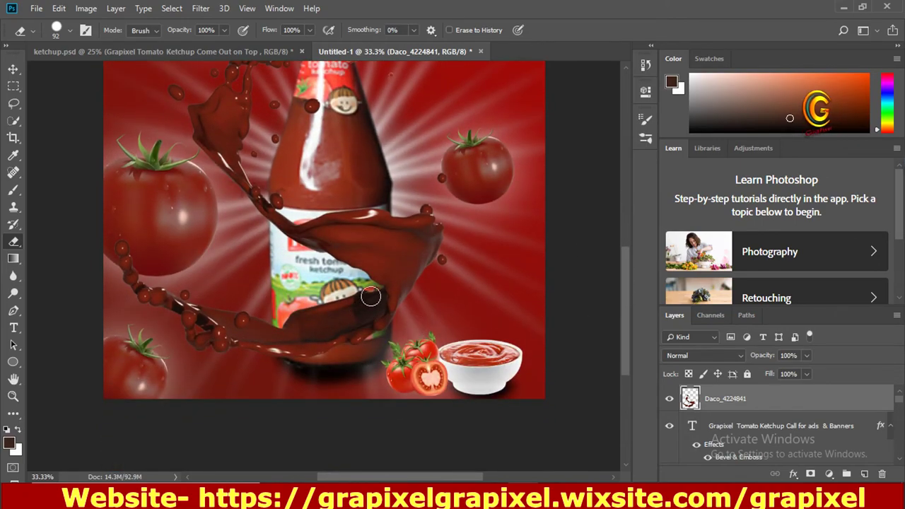
mouse_move(380, 308)
mouse_down()
mouse_move(309, 311)
mouse_move(299, 330)
mouse_up()
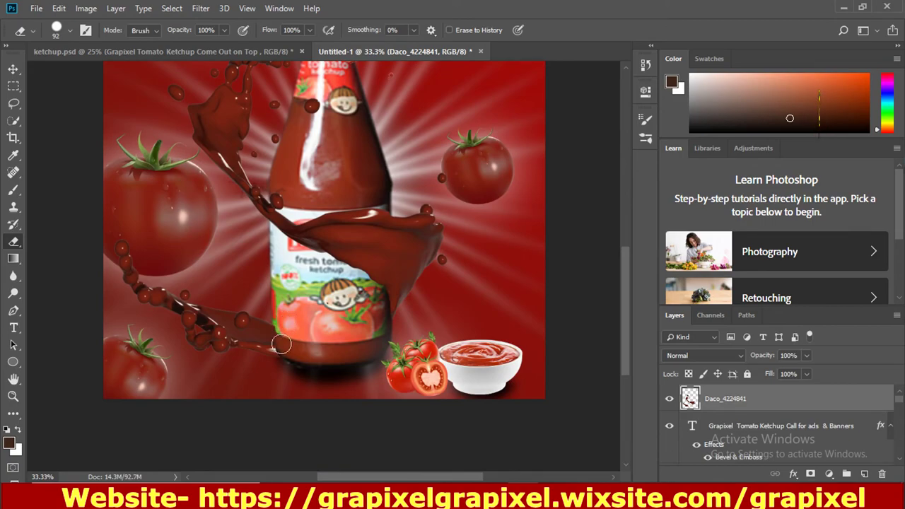
Keep the splash in Normal blend mode, test 47% opacity, then restore 100%.
click(745, 360)
click(837, 356)
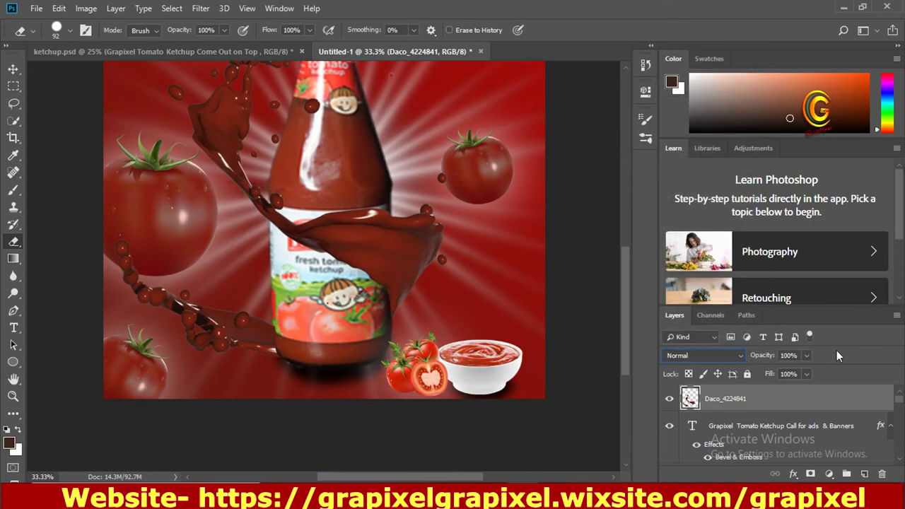
drag(805, 359, 773, 372)
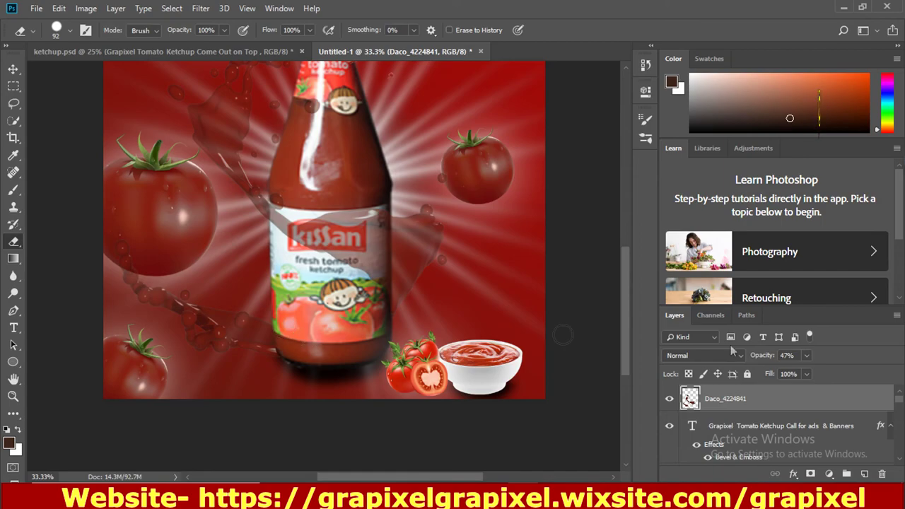
drag(799, 371, 839, 372)
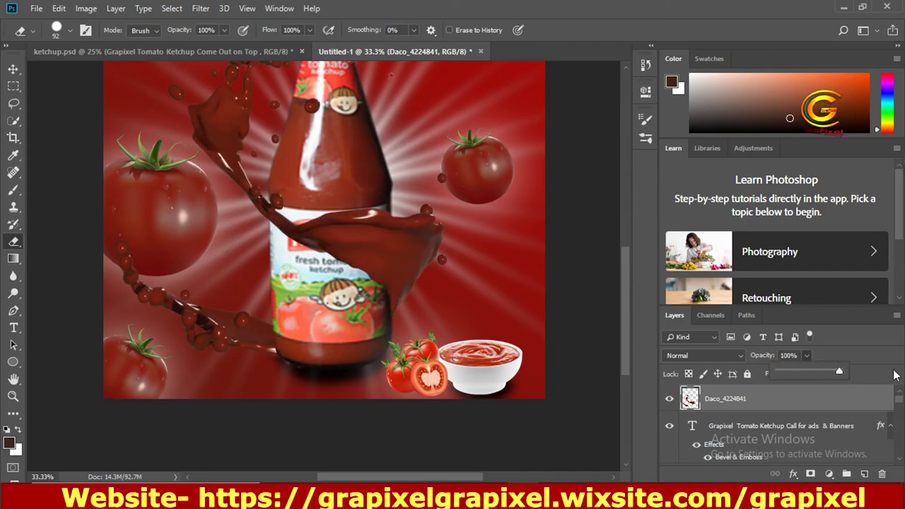